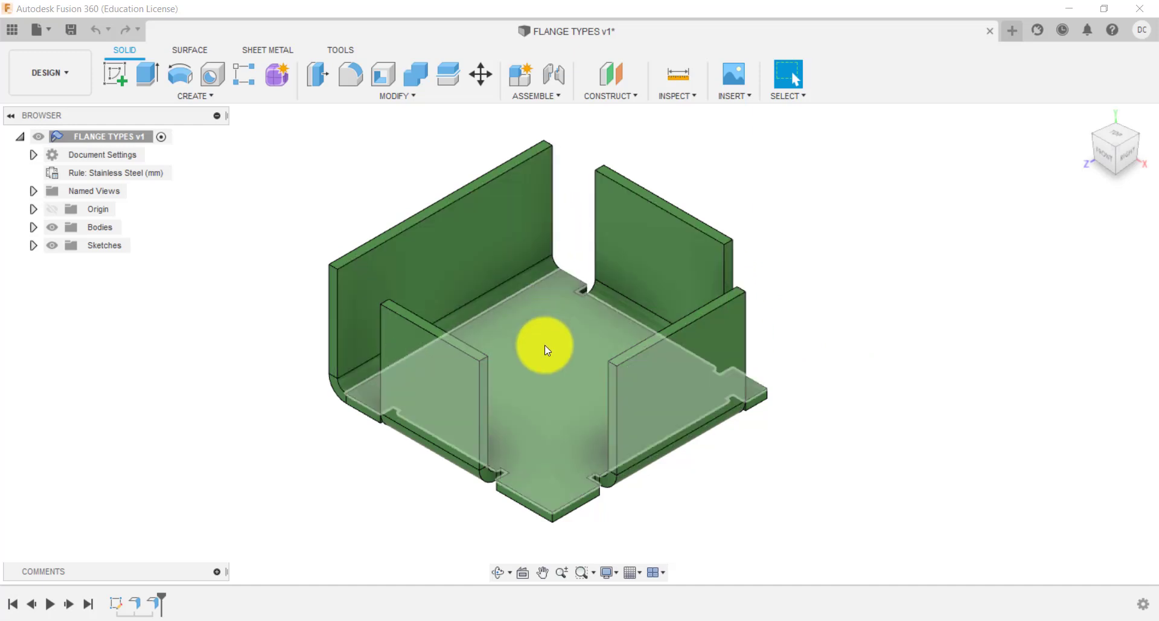
# - Create a new design and start a sketch on the horizontal origin plane
pyautogui.click(1013, 31)
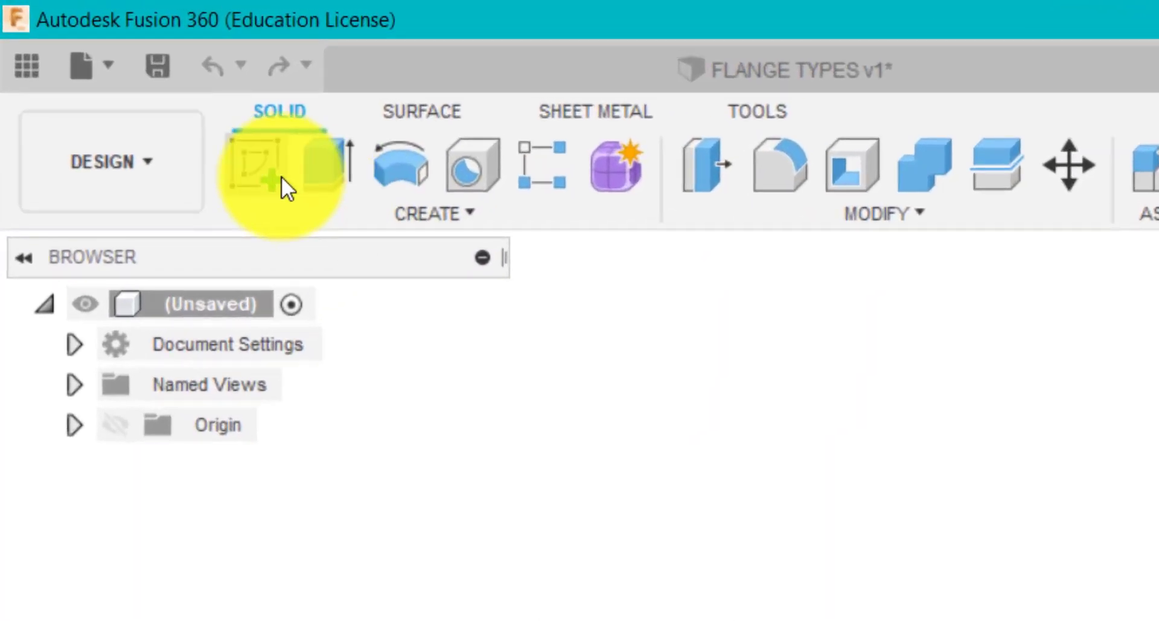
pyautogui.click(273, 175)
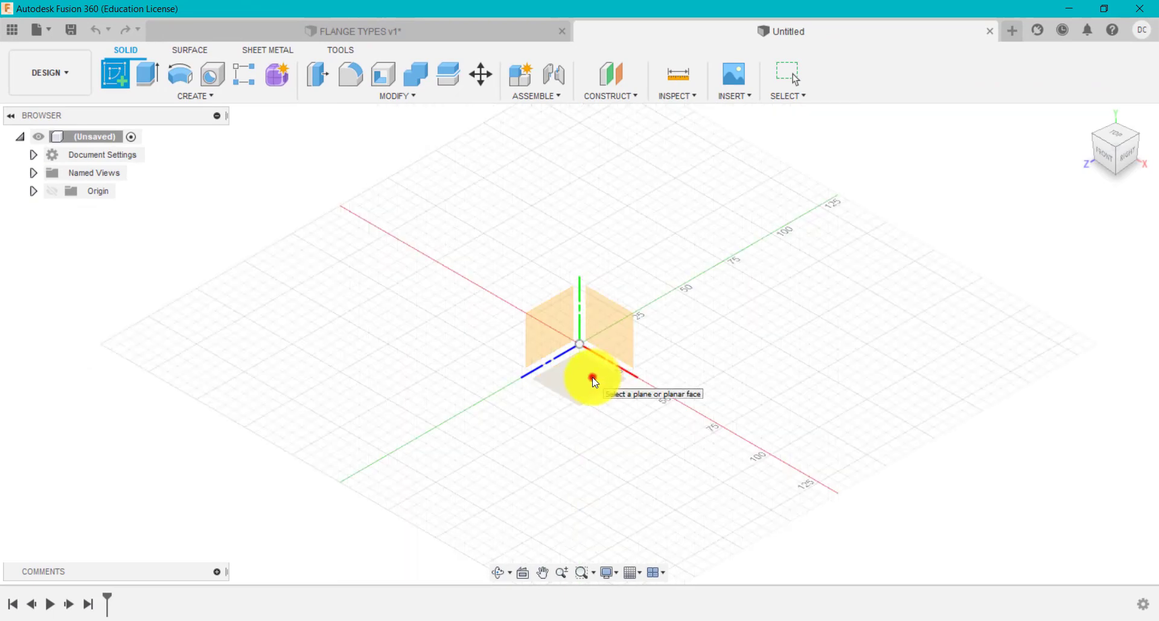
pyautogui.click(592, 376)
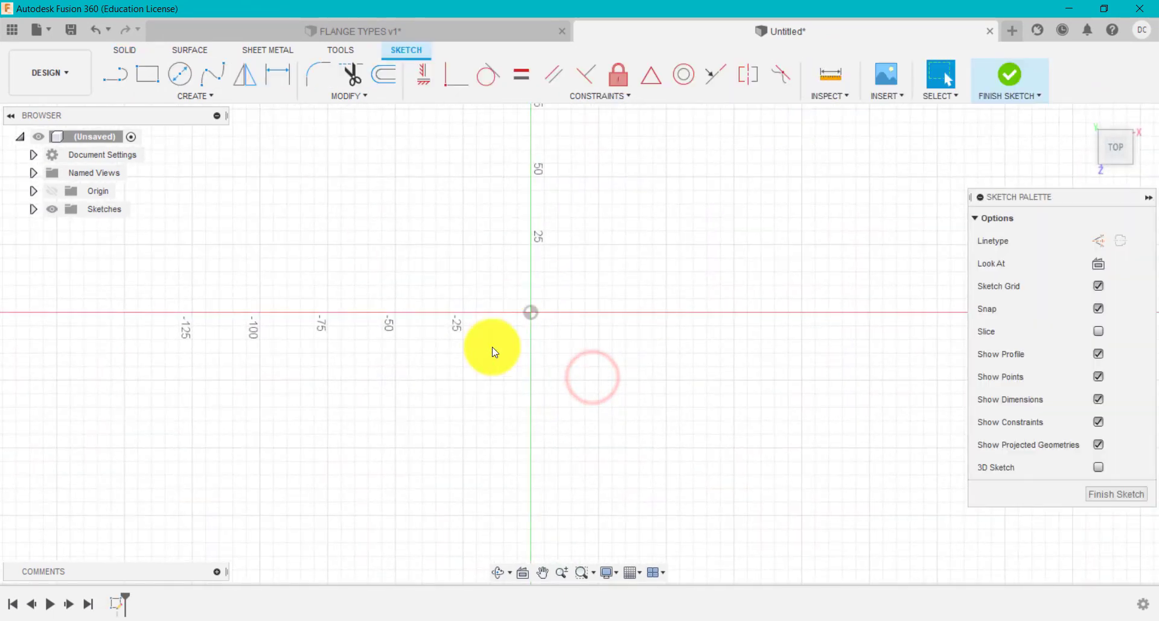
# - Sketch a 50 mm by 50 mm center rectangle centred on the origin
pyautogui.click(205, 108)
pyautogui.moveTo(220, 140)
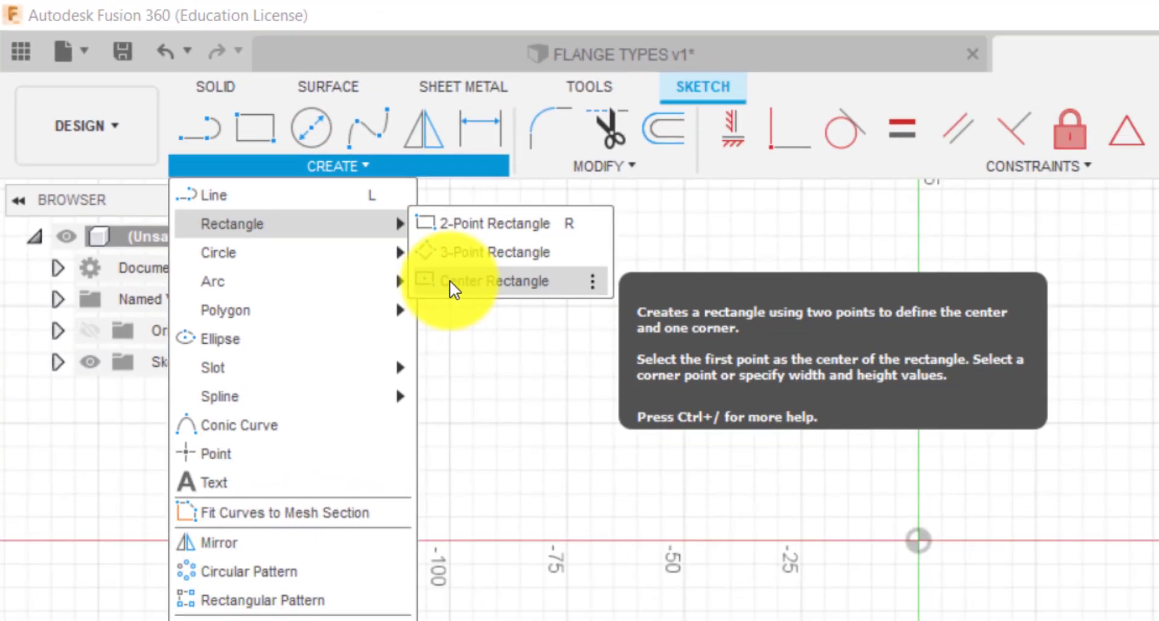
pyautogui.click(454, 290)
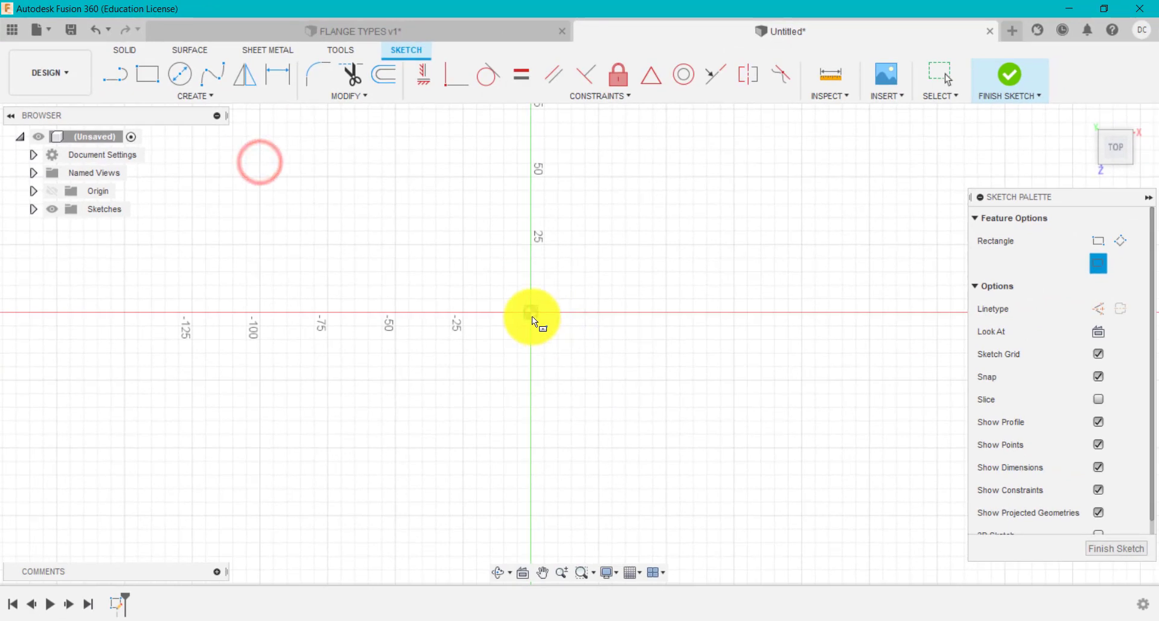
pyautogui.click(919, 541)
pyautogui.write('50')
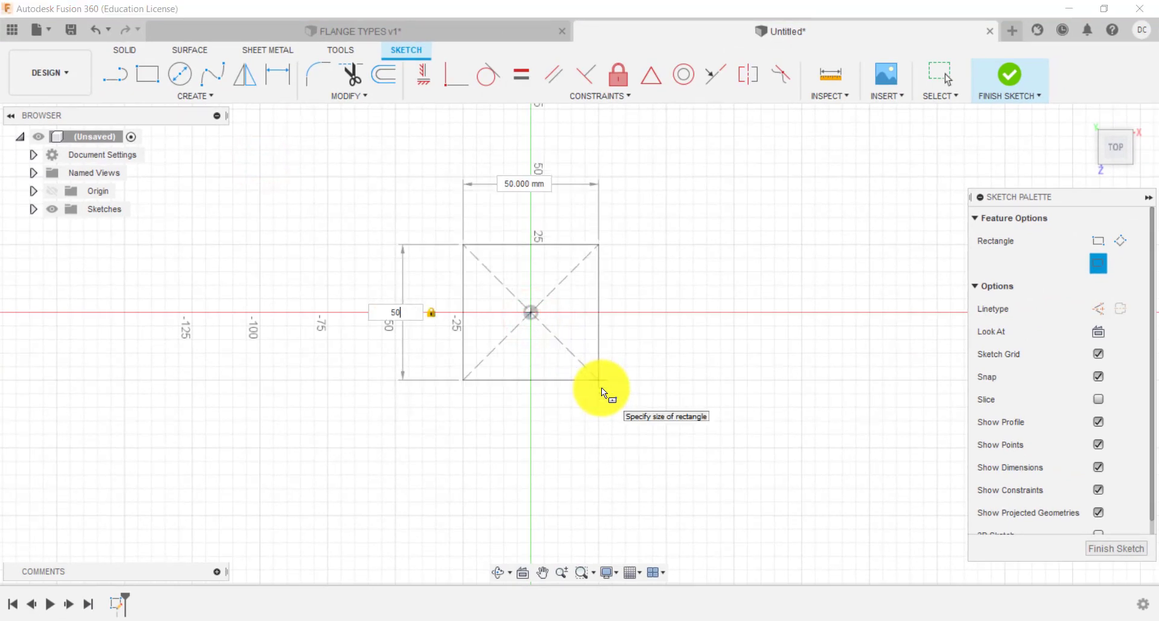
pyautogui.press('Tab')
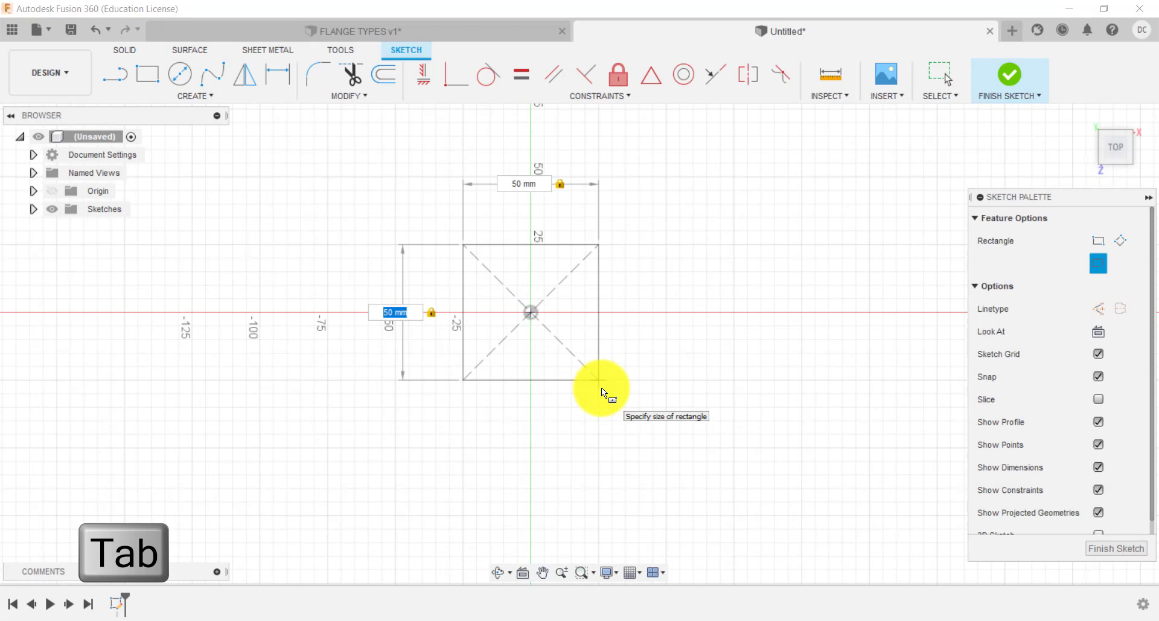
pyautogui.click(602, 386)
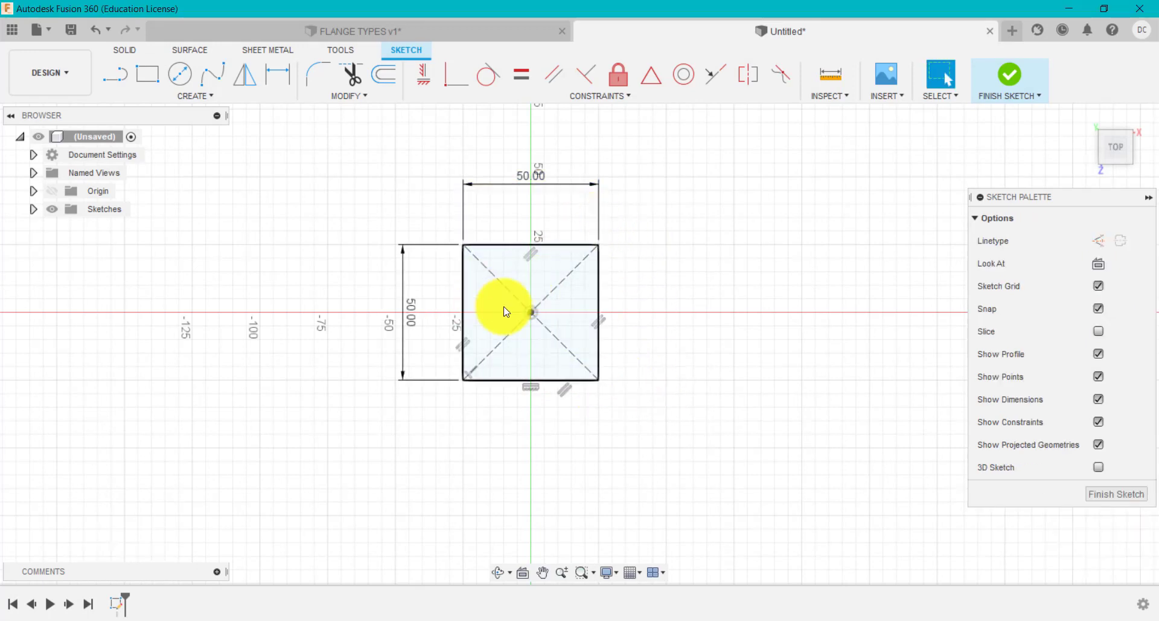
pyautogui.click(1087, 117)
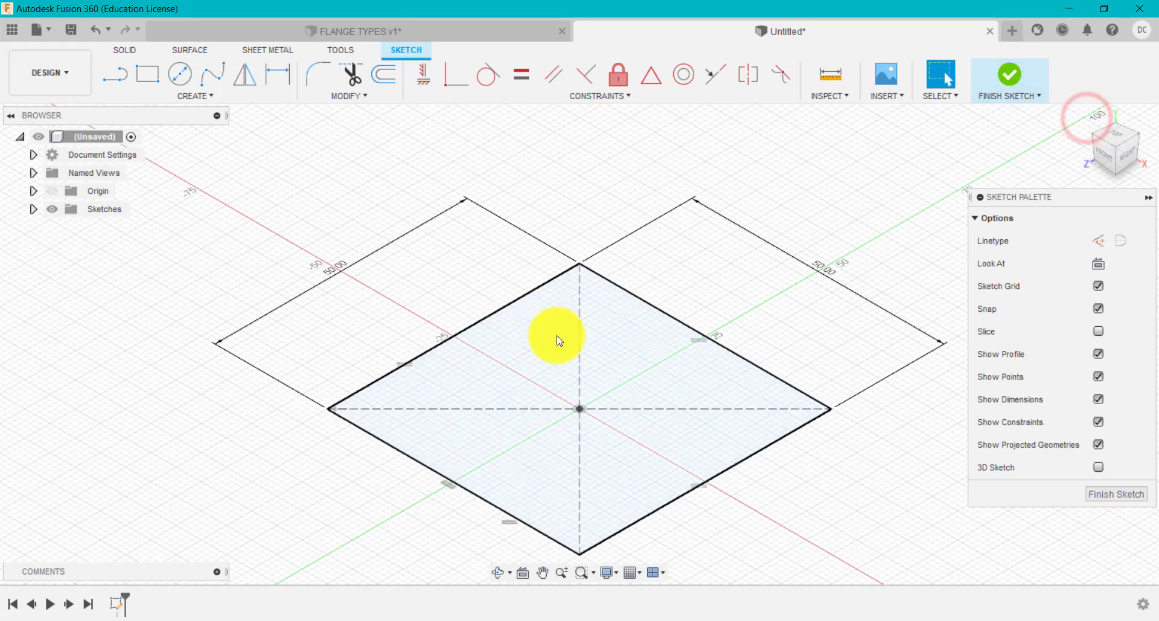
pyautogui.click(125, 49)
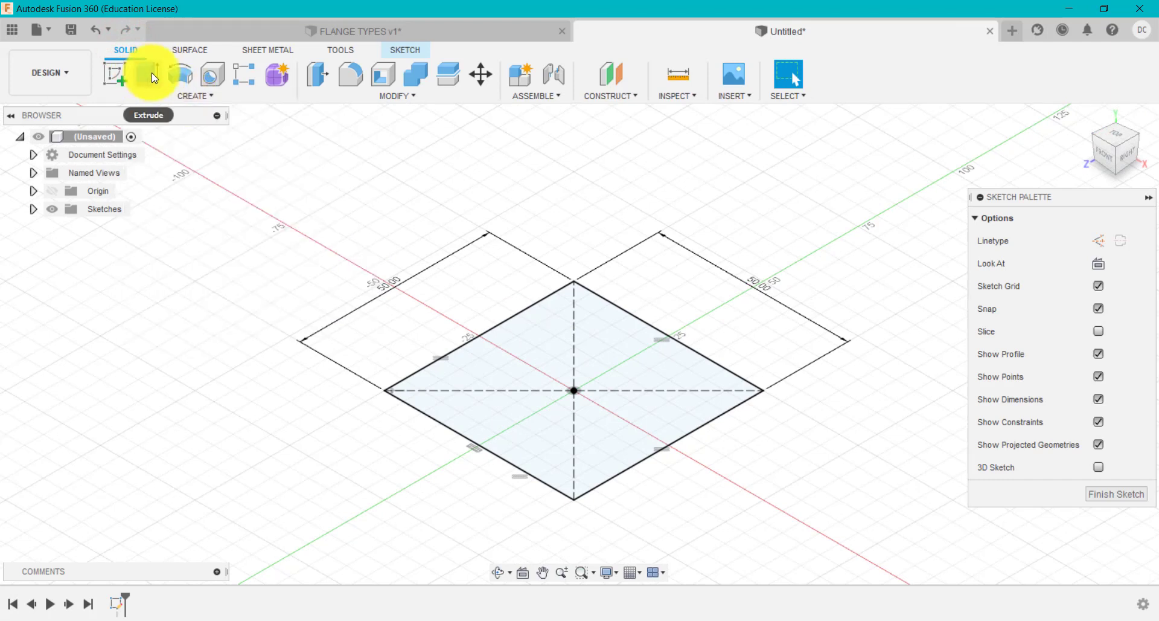
pyautogui.click(151, 72)
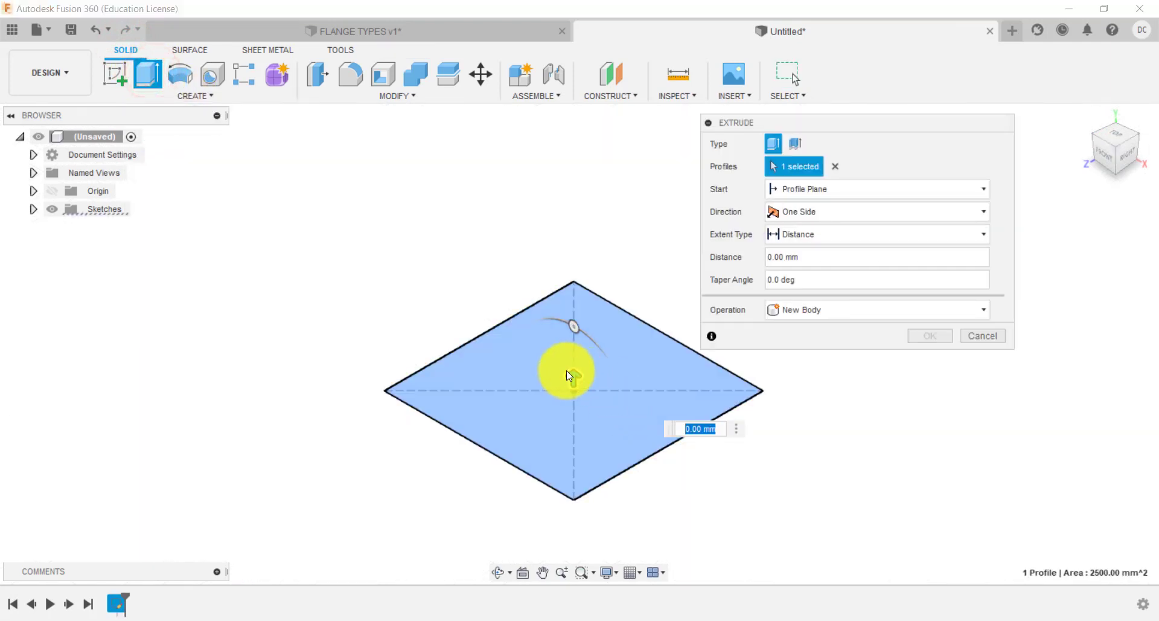
pyautogui.moveTo(574, 377); pyautogui.dragTo(572, 350)
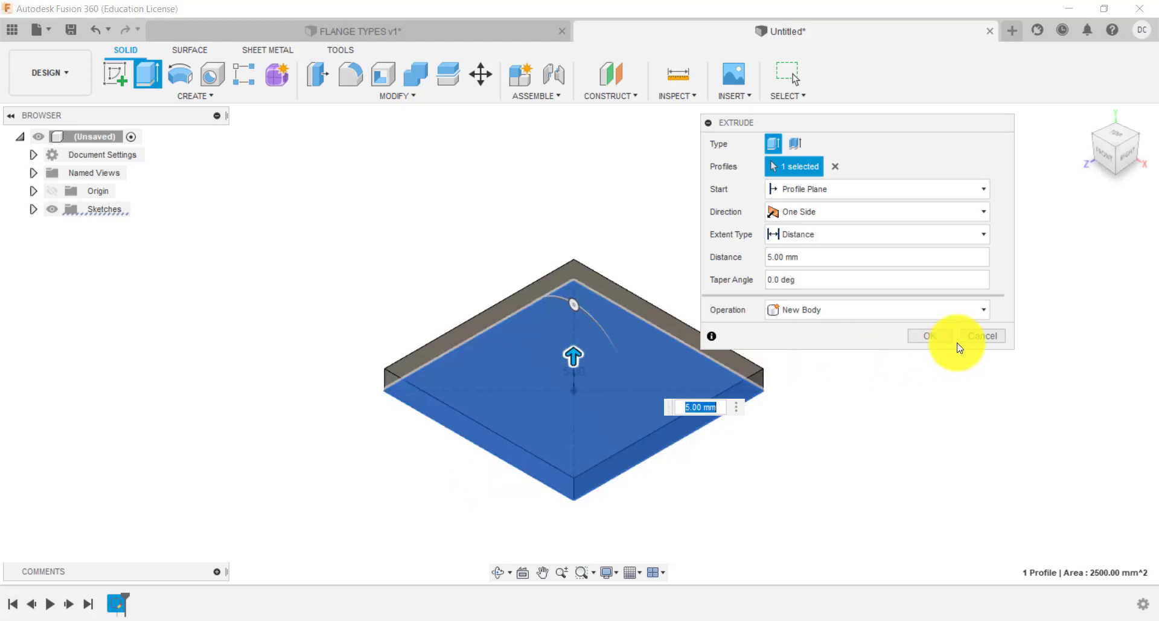
pyautogui.click(995, 333)
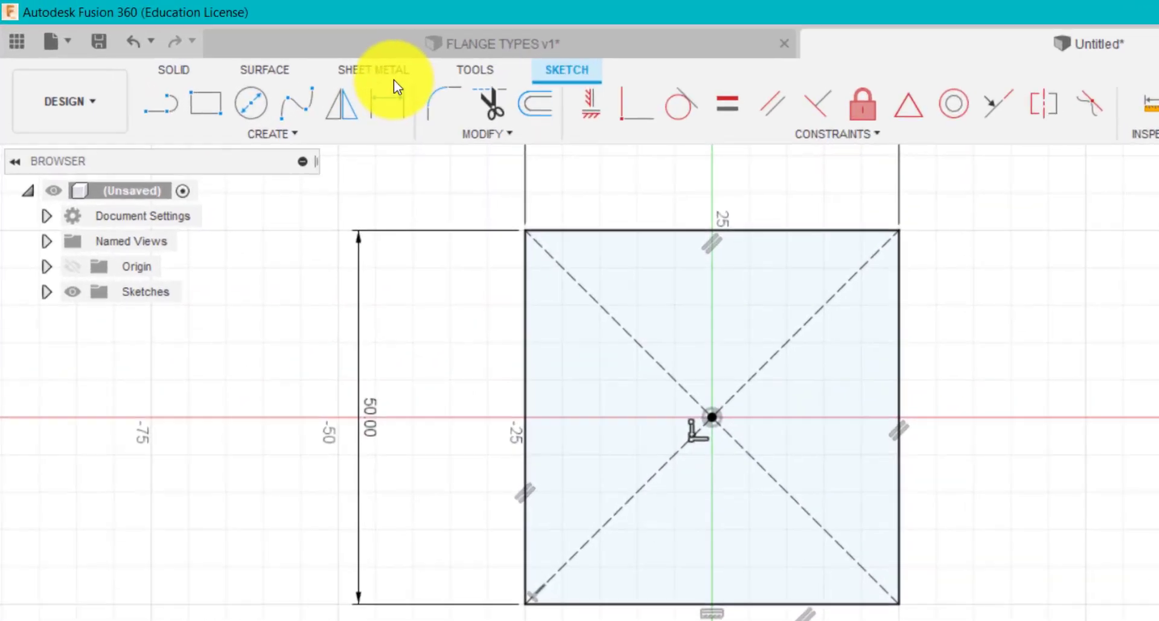
# - Start a sheet metal base flange from the square sketch profile
pyautogui.click(275, 50)
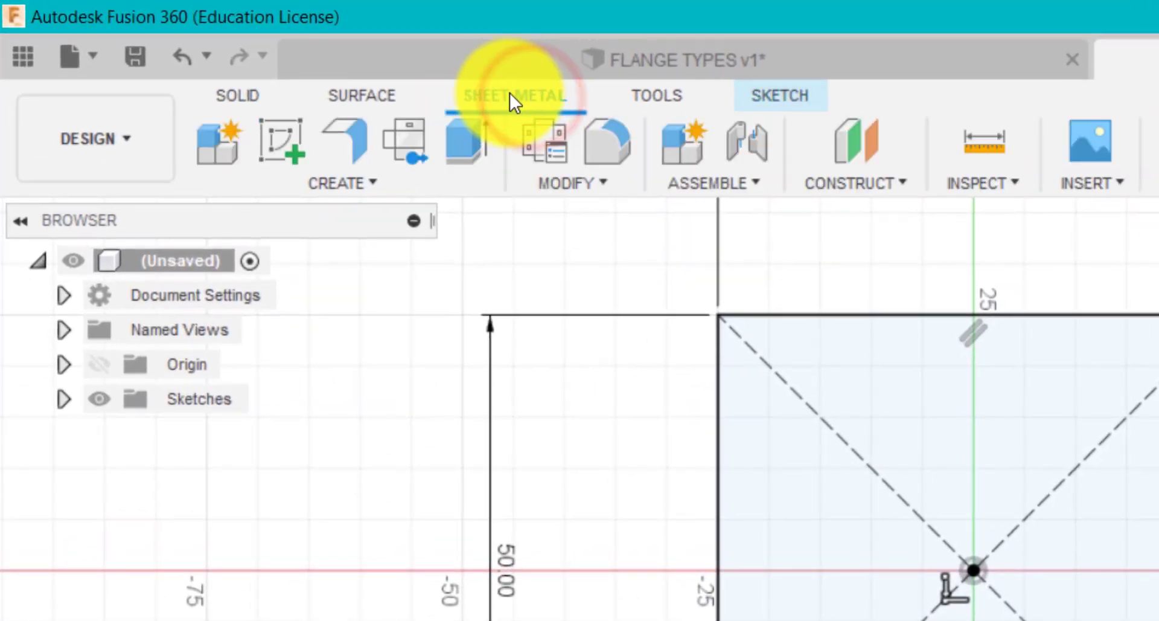
pyautogui.click(365, 183)
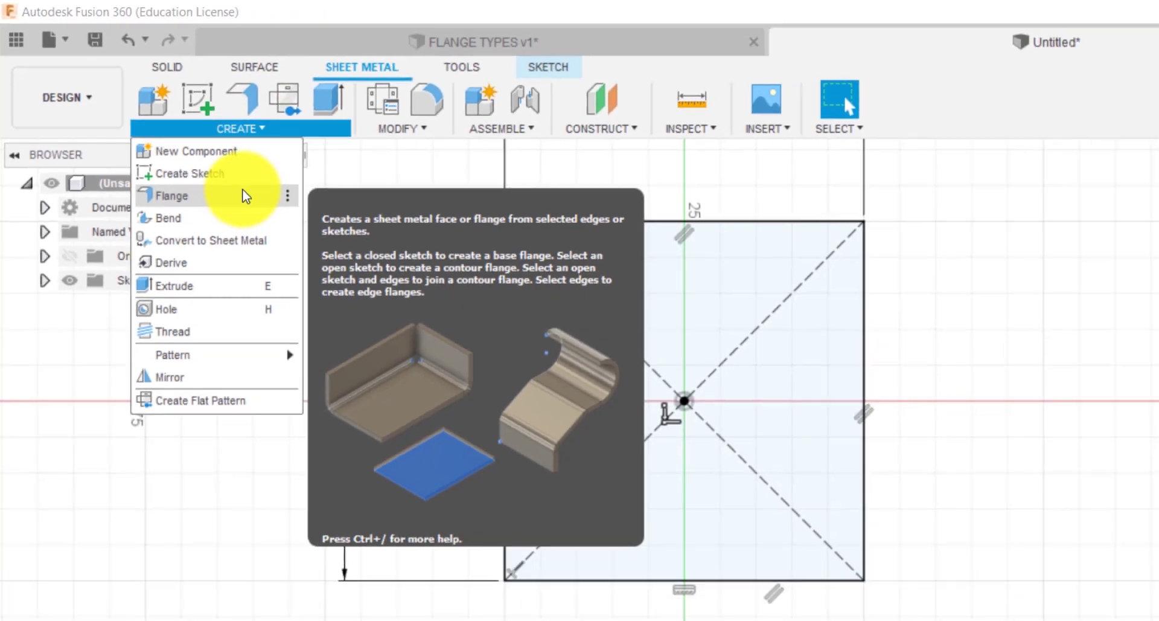
pyautogui.click(343, 277)
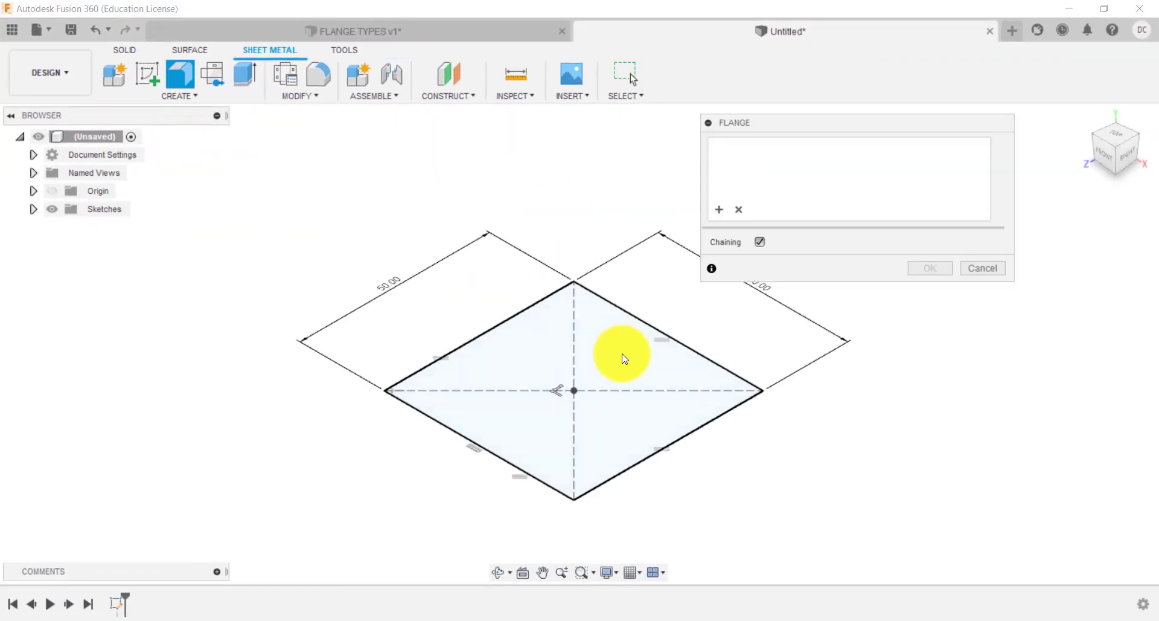
pyautogui.click(622, 354)
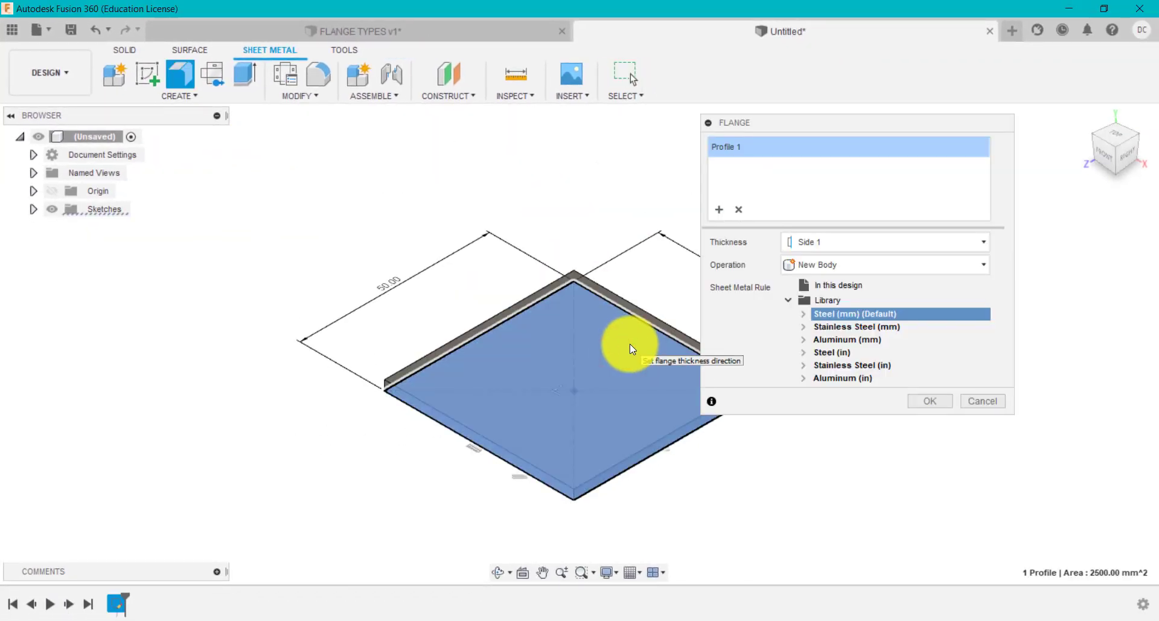
# - Set the base flange's thickness direction to Side 2, checking it from the front view
pyautogui.click(1110, 162)
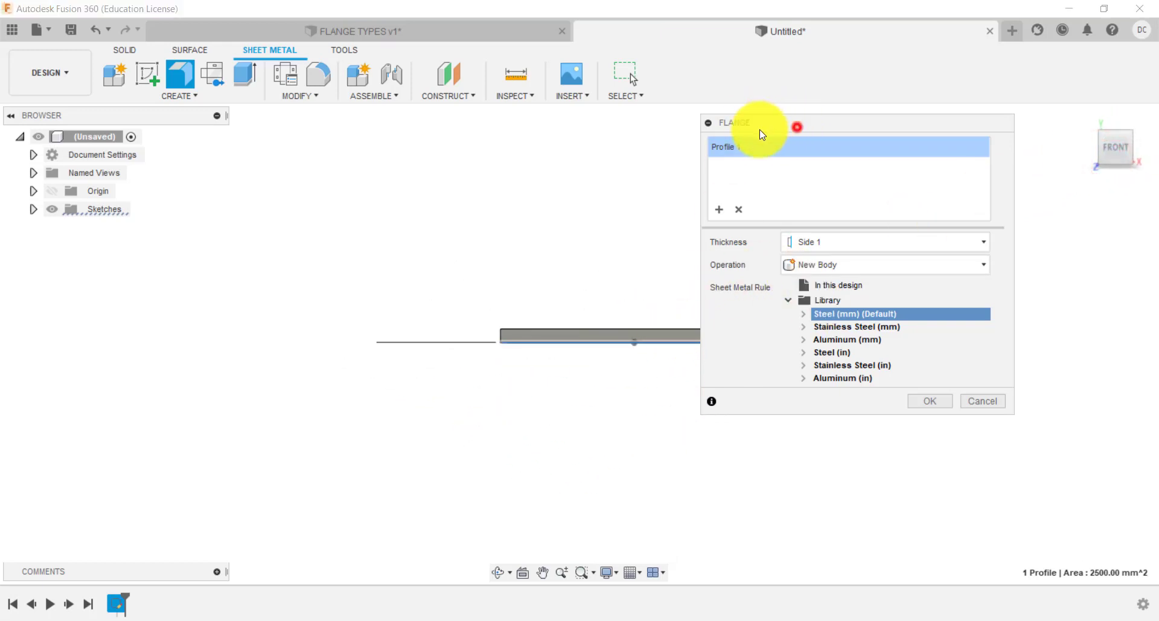
pyautogui.moveTo(797, 124); pyautogui.dragTo(886, 177)
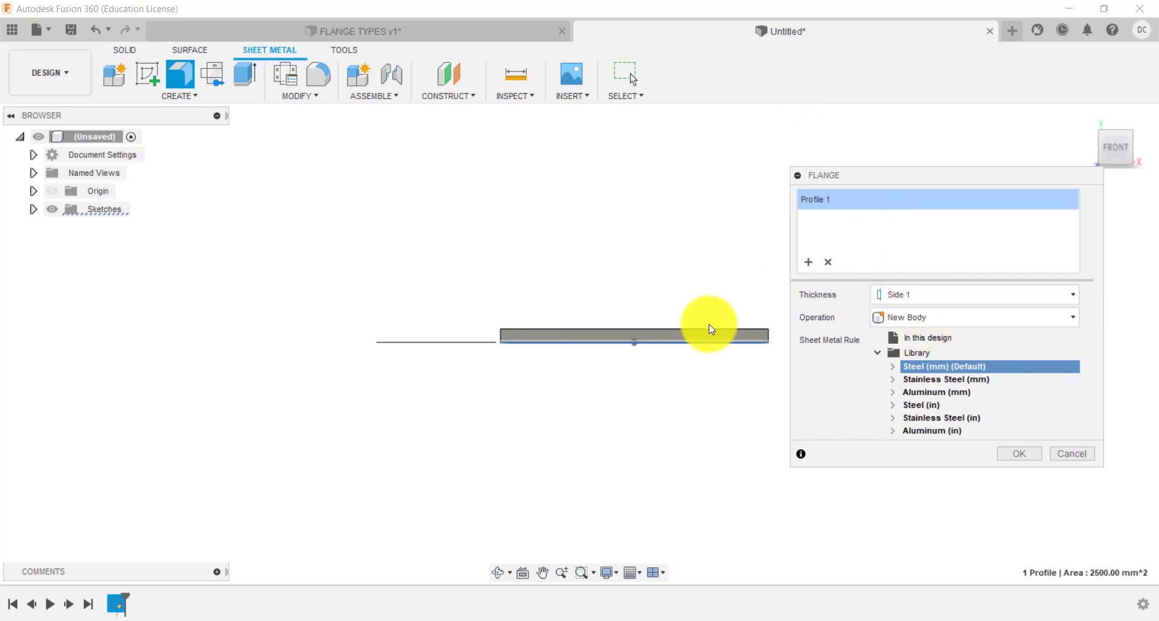
pyautogui.scroll(2, 709, 323)
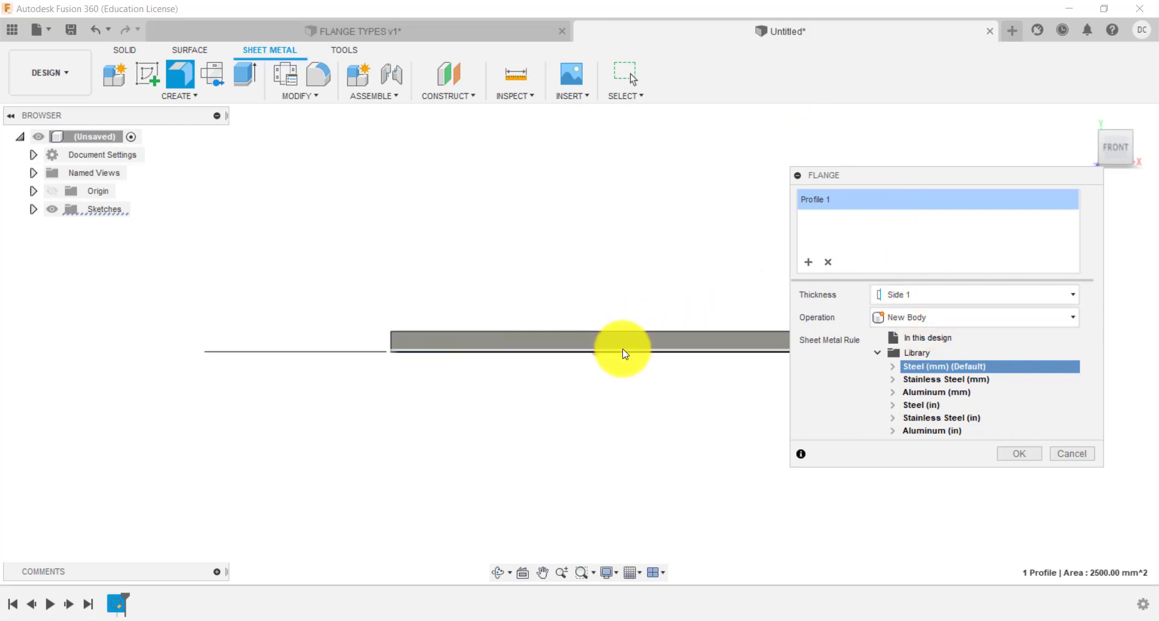
pyautogui.click(936, 294)
pyautogui.click(927, 328)
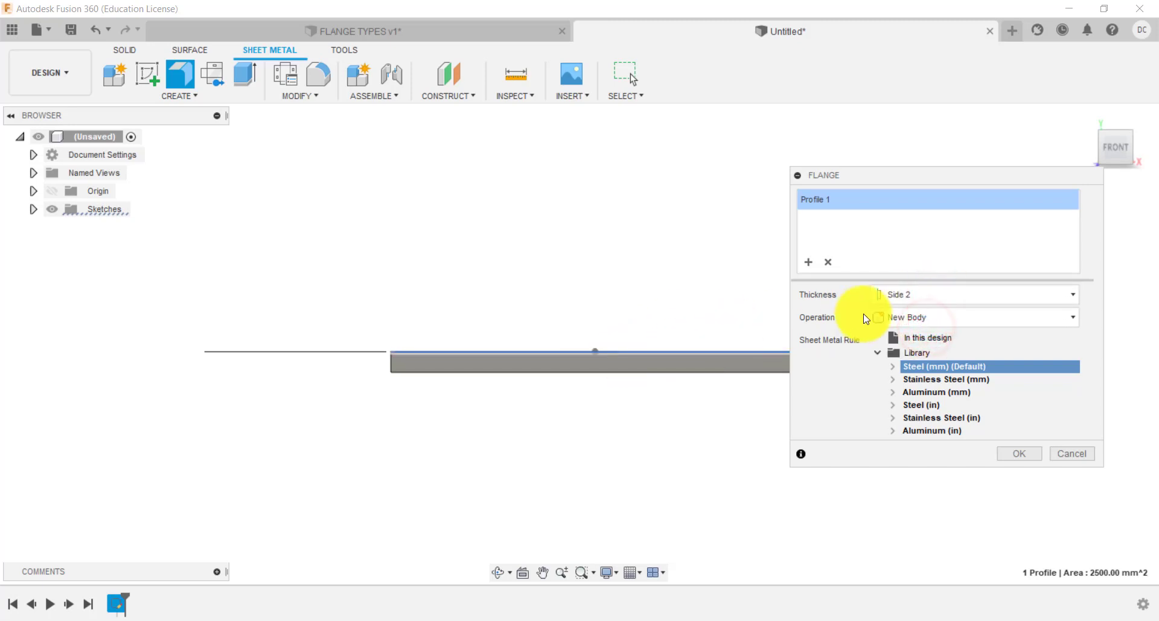
# - Try the Symmetric thickness direction for the base flange and return it to Side 2
pyautogui.click(915, 295)
pyautogui.click(917, 349)
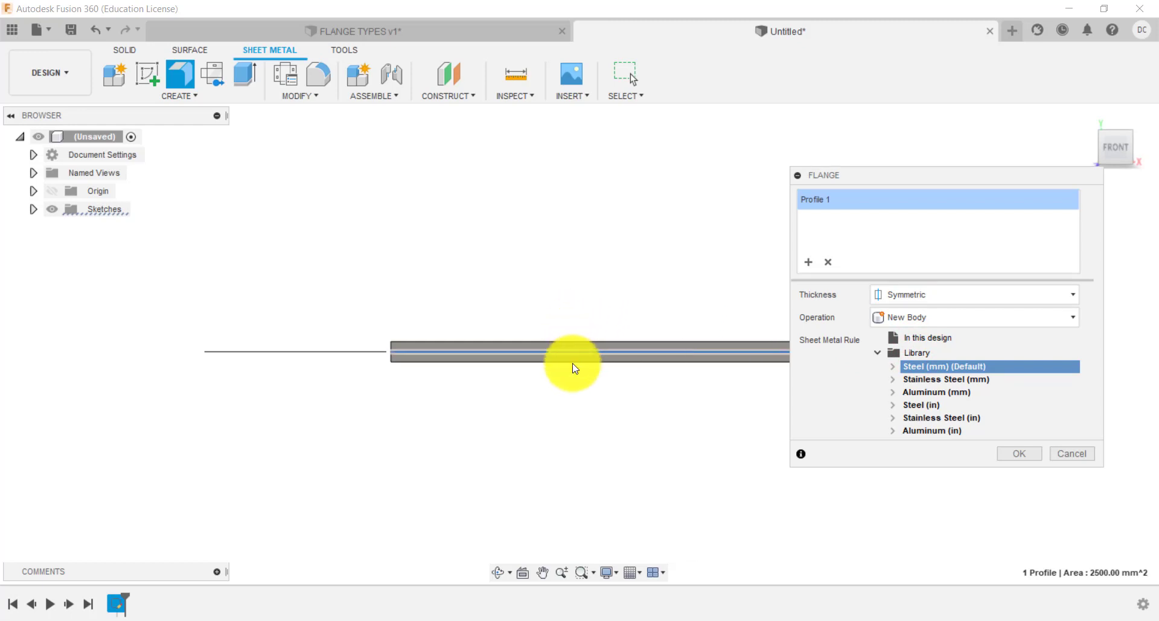
pyautogui.click(957, 297)
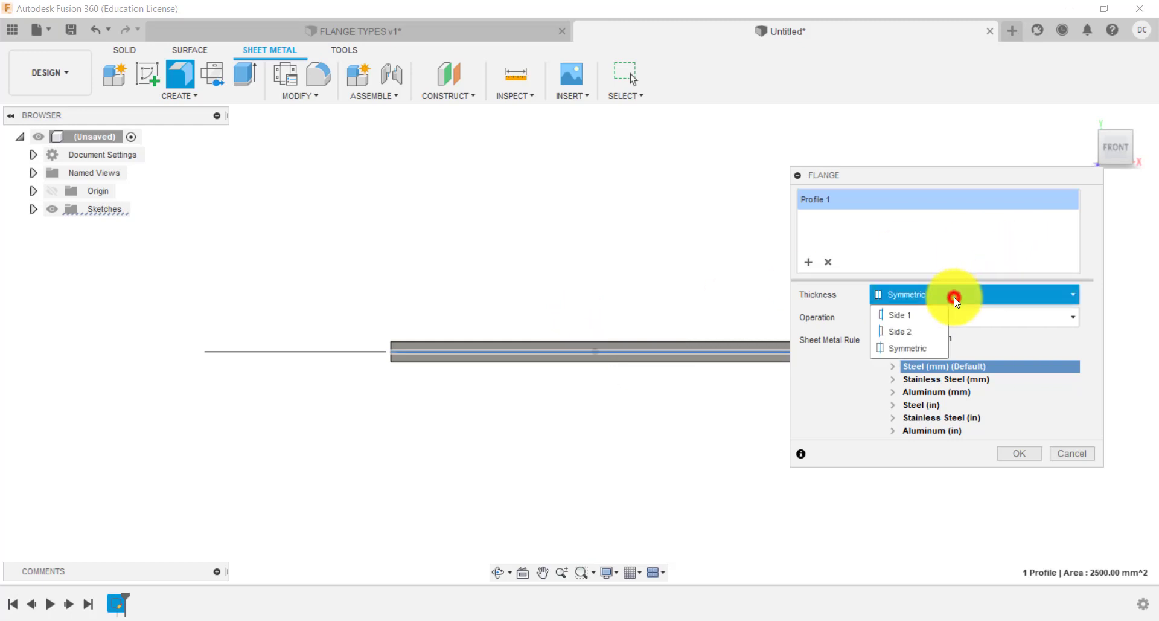
pyautogui.click(918, 328)
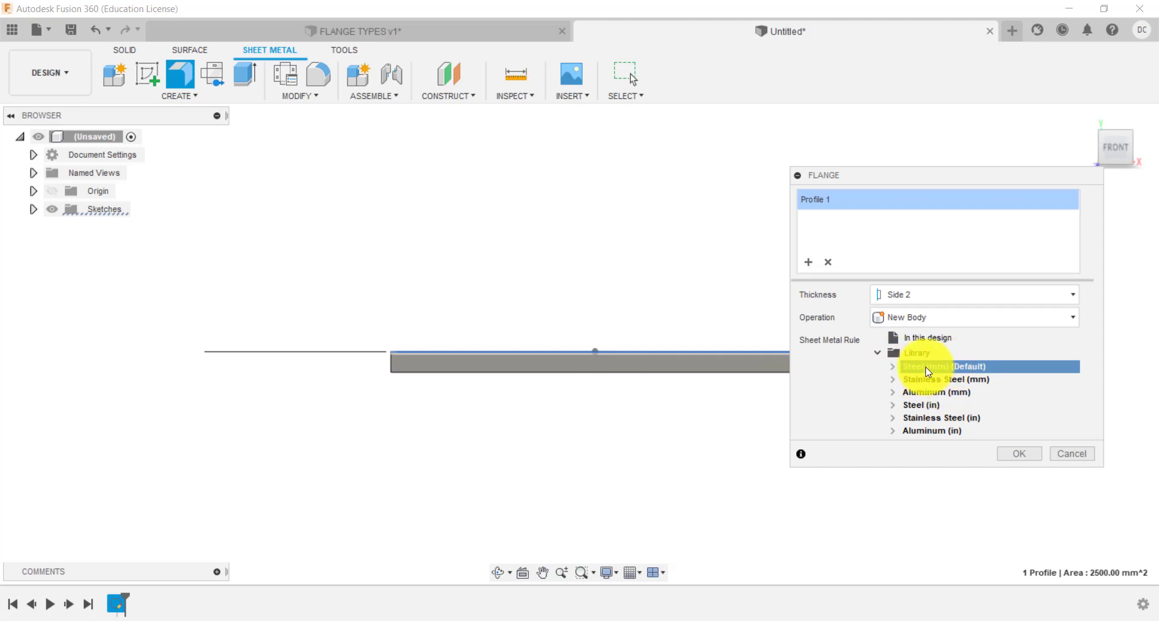
# - Review the Steel (mm) rule's general values and bend conditions, and create the base flange as a new body with that rule
pyautogui.click(893, 367)
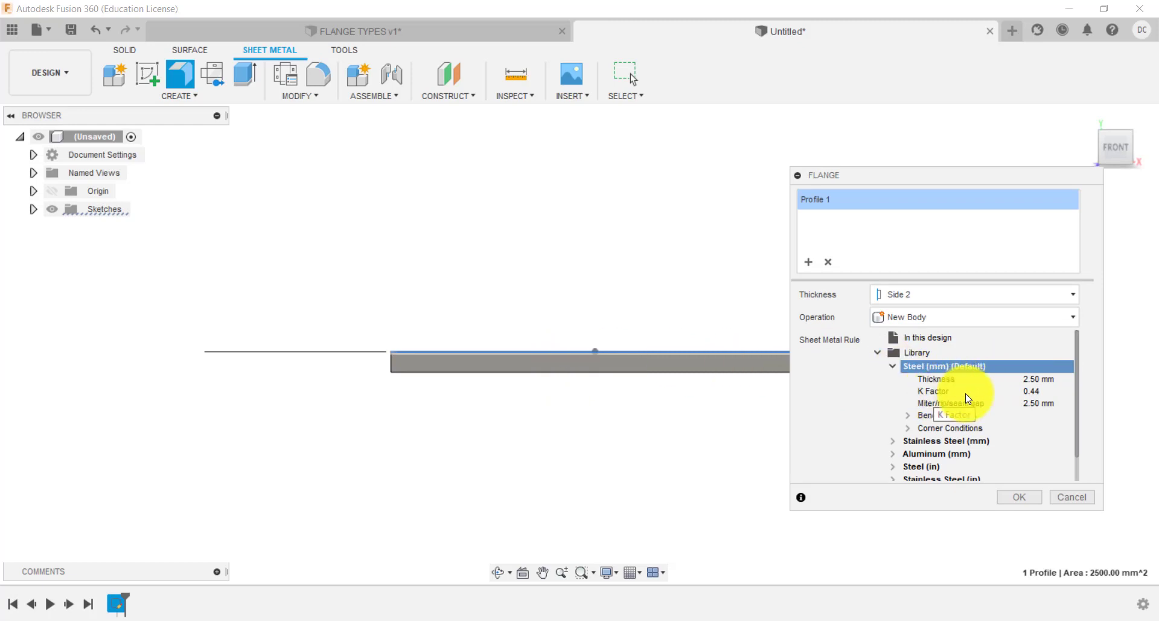
pyautogui.click(909, 415)
pyautogui.scroll(-1, 973, 431)
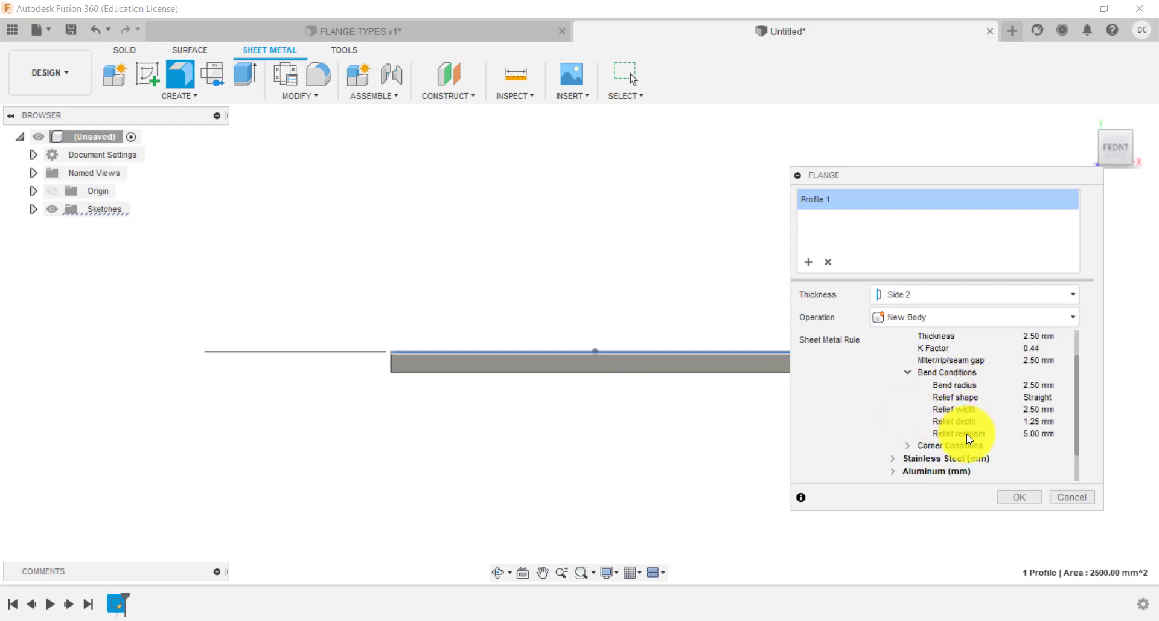
pyautogui.scroll(1, 966, 433)
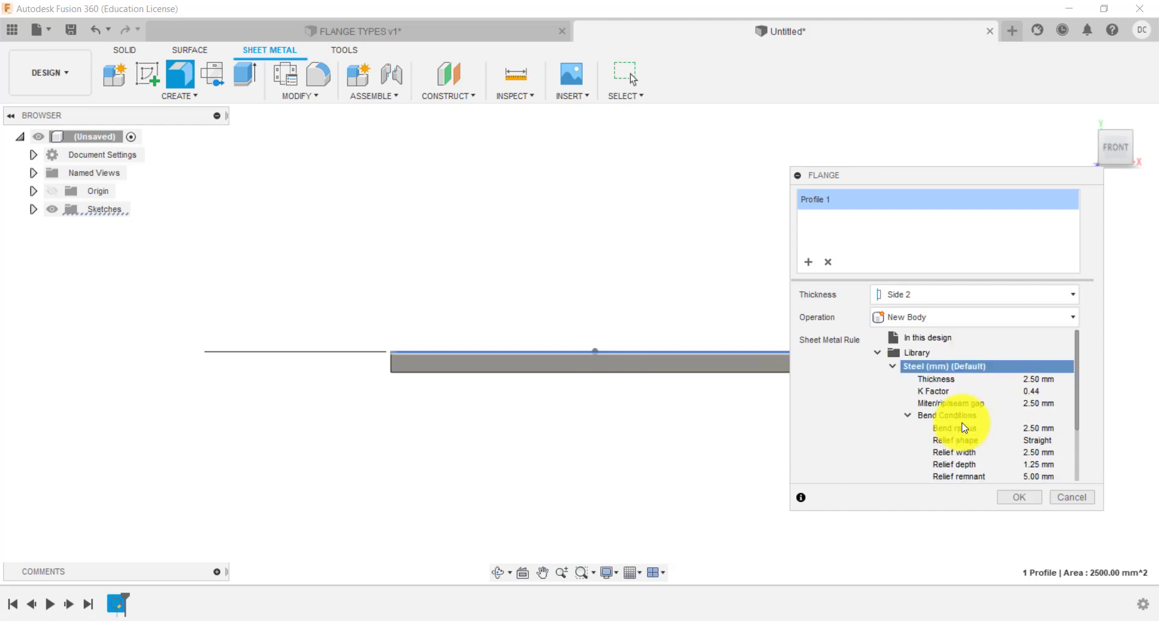
pyautogui.click(1028, 500)
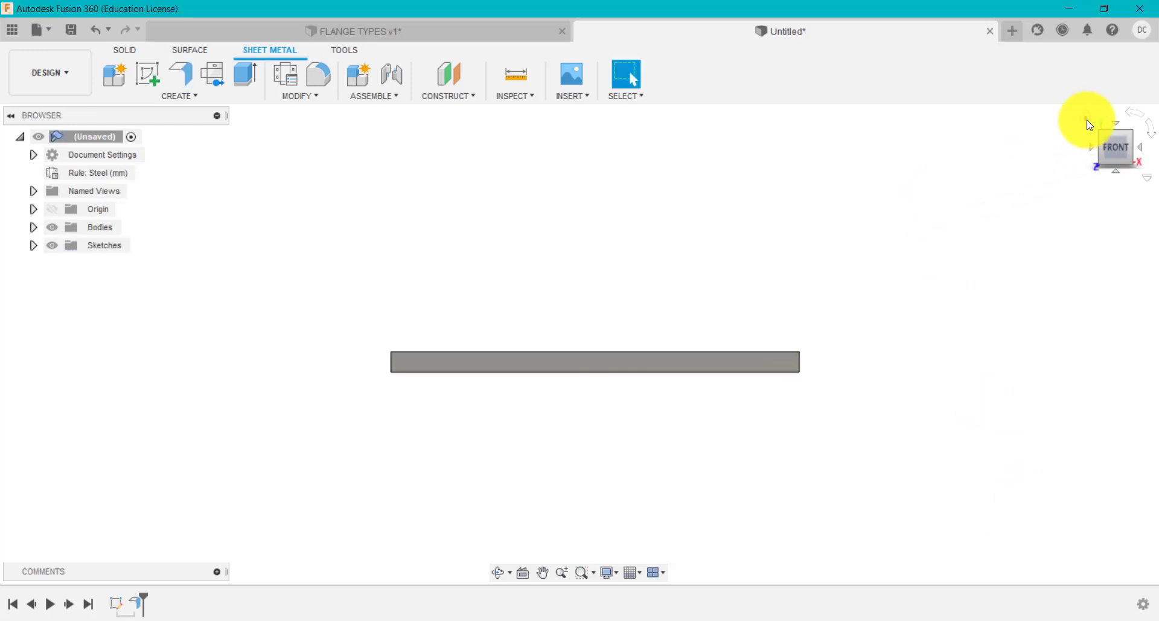
# - Start an edge flange on the plate's upper back-left edge and pull it upward to a height of 13 mm
pyautogui.click(1089, 122)
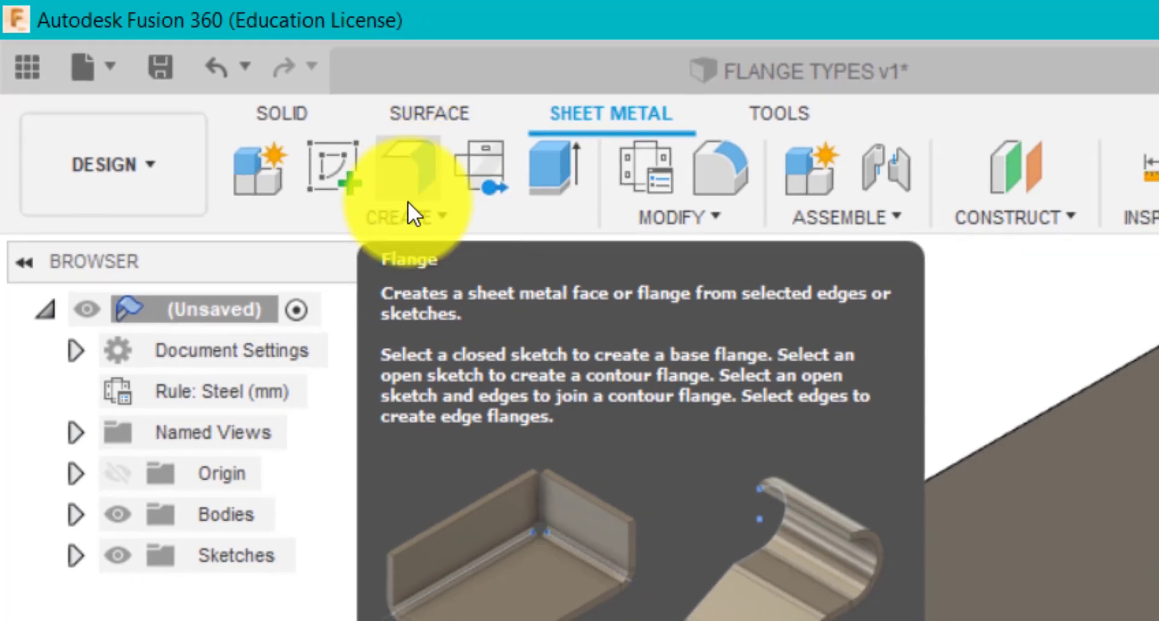
pyautogui.click(428, 228)
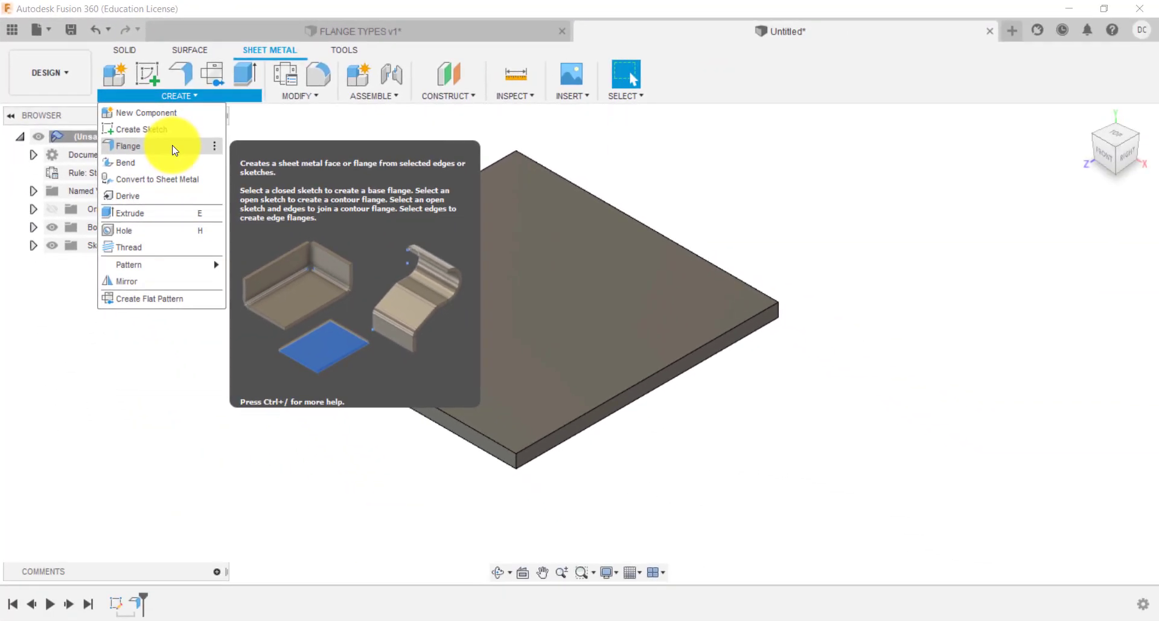
pyautogui.click(174, 149)
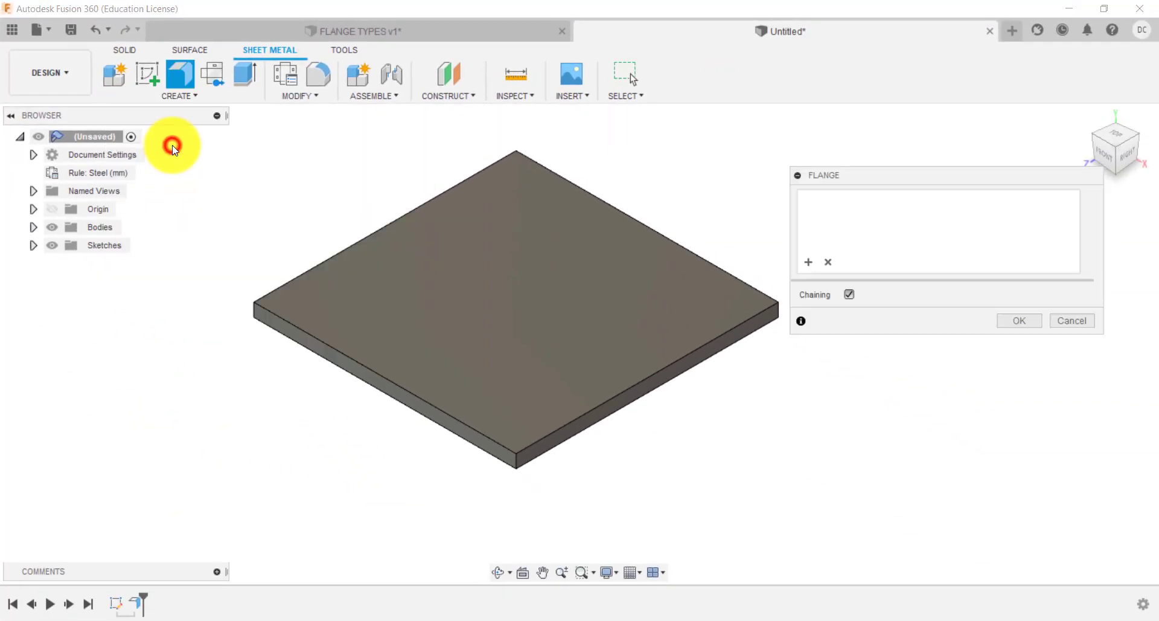
pyautogui.click(387, 226)
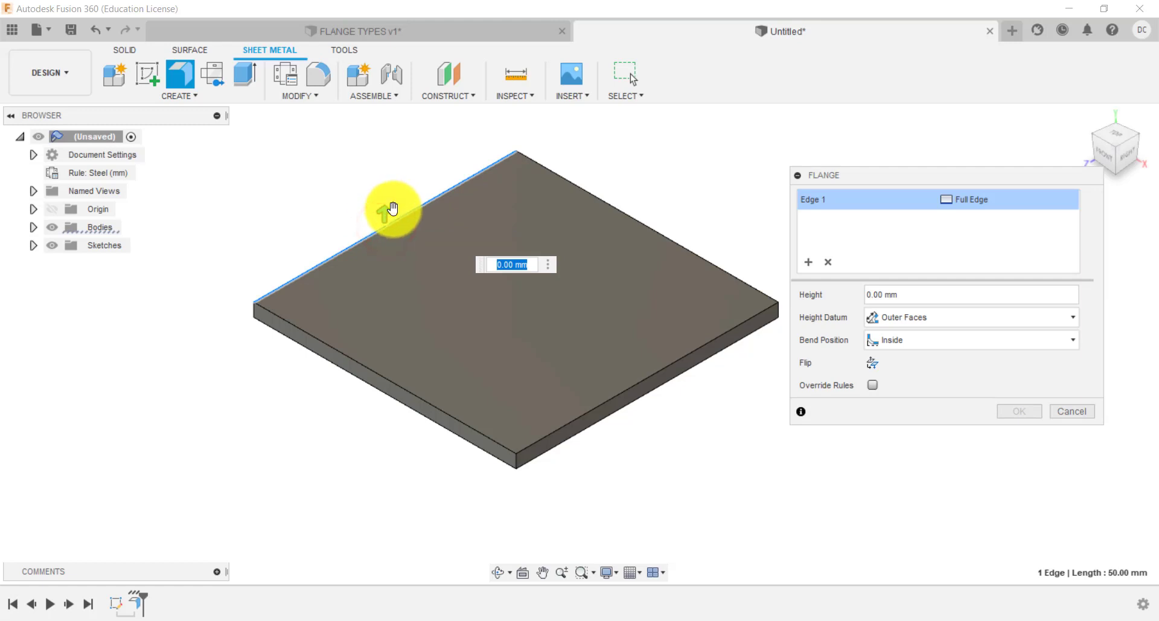
pyautogui.moveTo(393, 209); pyautogui.dragTo(383, 134)
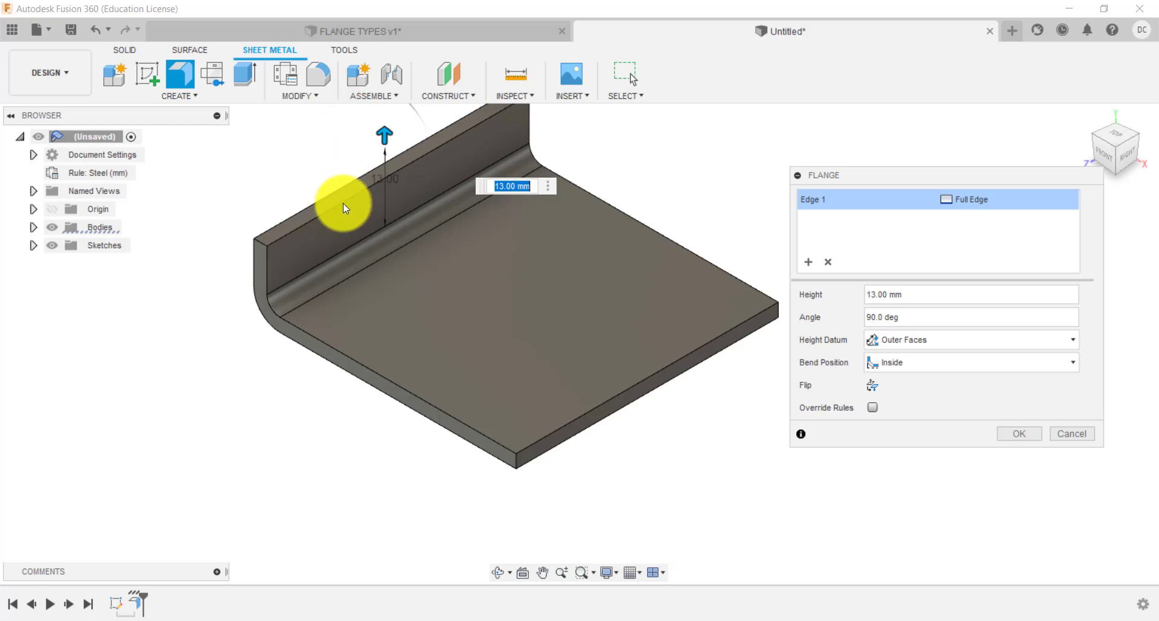
pyautogui.scroll(-2, 350, 192)
pyautogui.scroll(4, 377, 158)
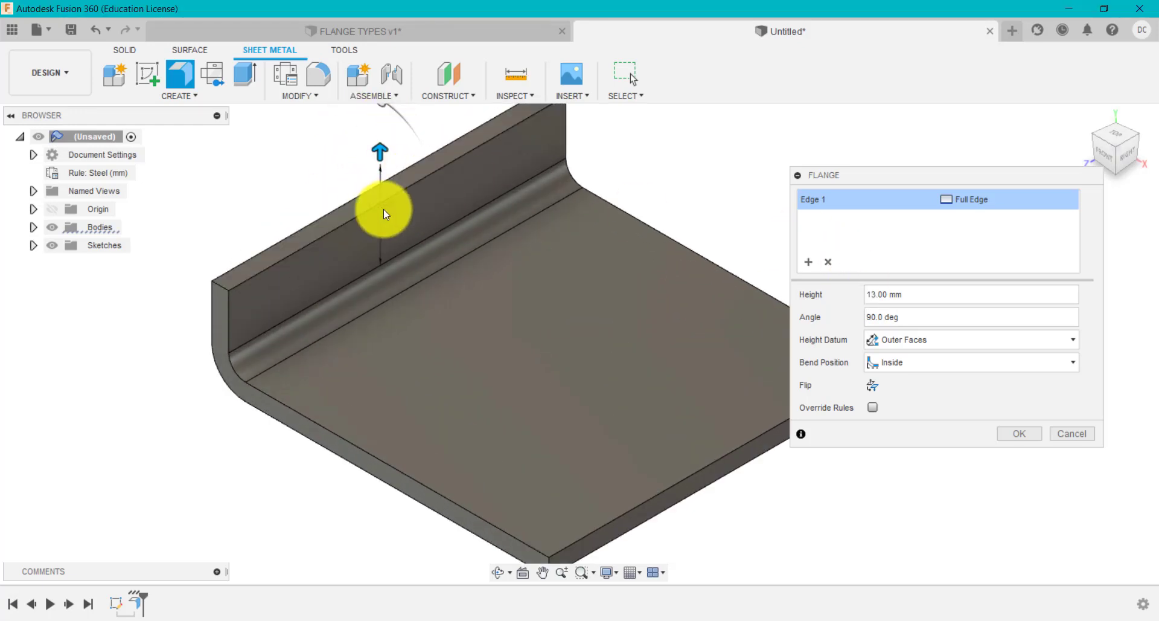
# - Adjust the edge flange's height and angle freehand, and set them to exactly 20 mm and 90 degrees
pyautogui.moveTo(380, 155)
pyautogui.mouseDown()
pyautogui.moveTo(379, 188)
pyautogui.moveTo(382, 160)
pyautogui.mouseUp()
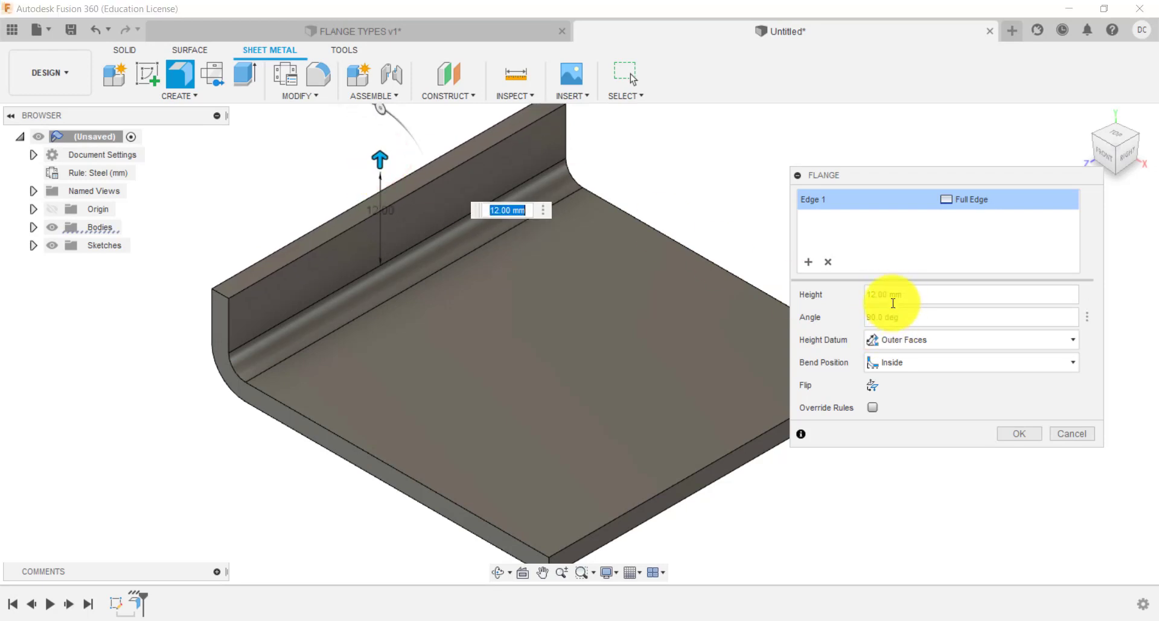
pyautogui.moveTo(383, 109); pyautogui.dragTo(405, 128)
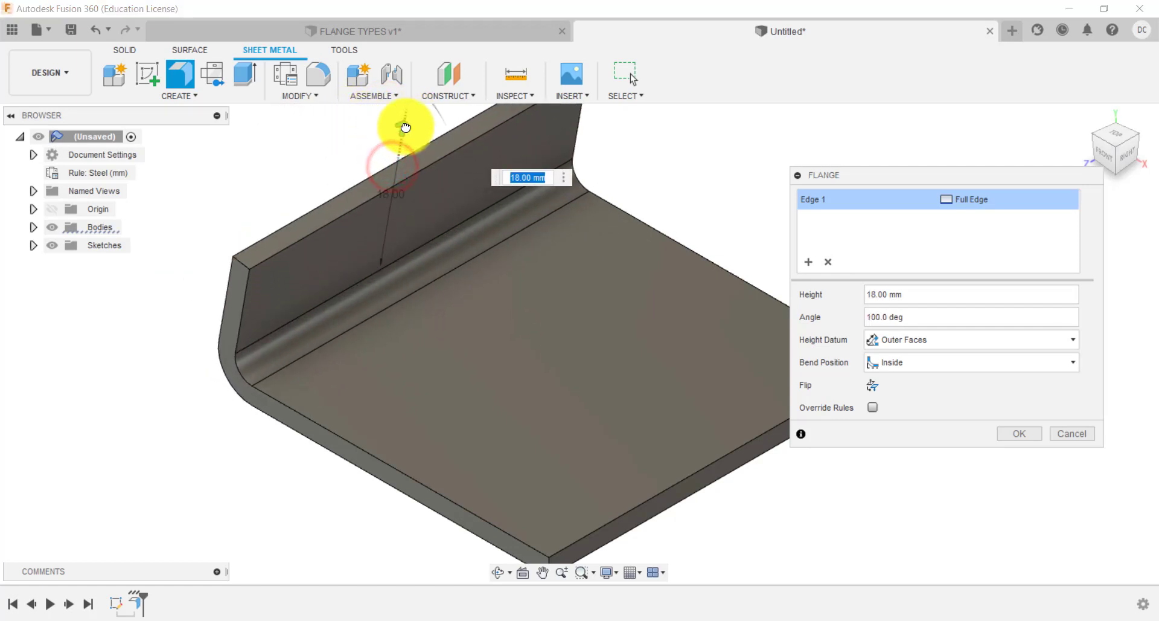
pyautogui.moveTo(918, 294); pyautogui.dragTo(862, 321)
pyautogui.write('20')
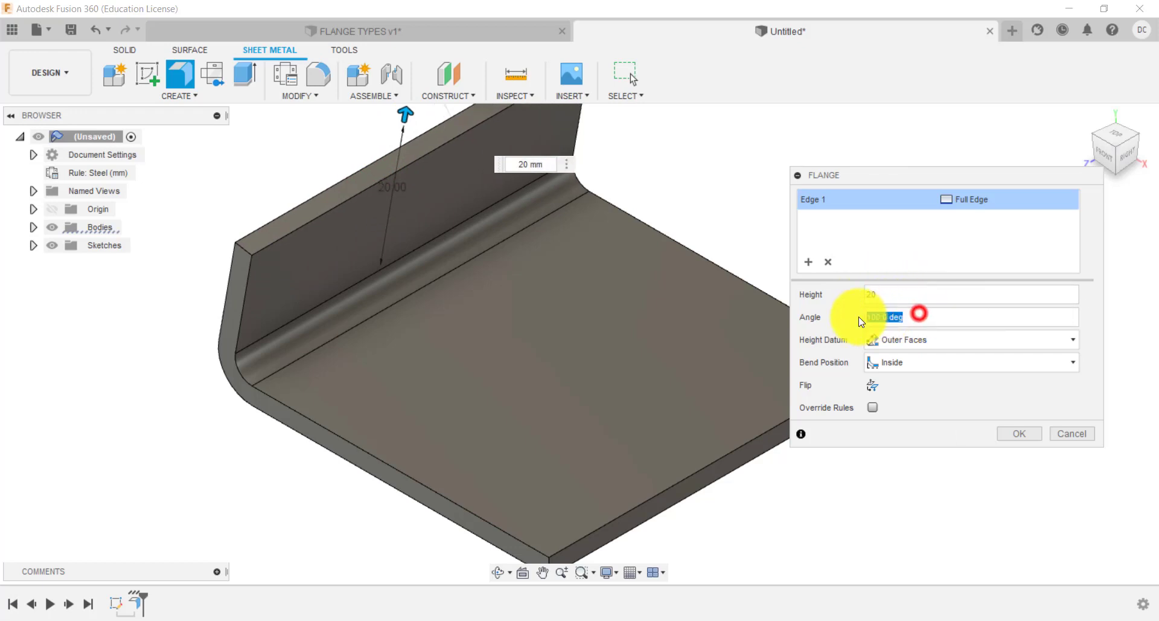
pyautogui.write('90')
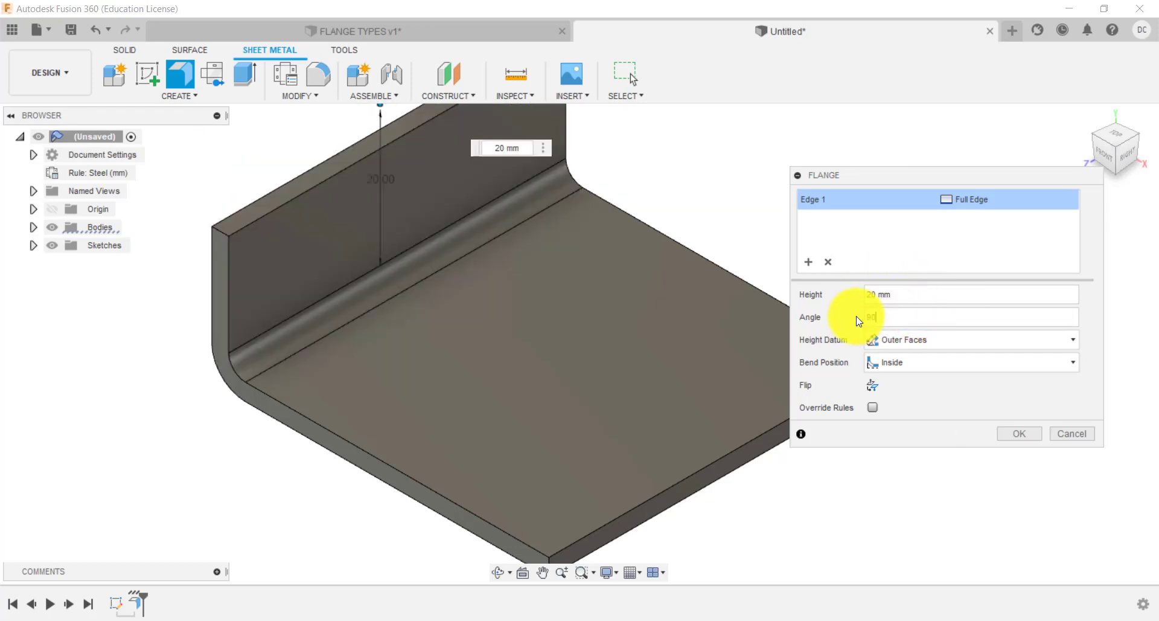
# - Make Sketch1 visible and view the flange from a slightly tilted front view to compare it with the base profile
pyautogui.click(1105, 161)
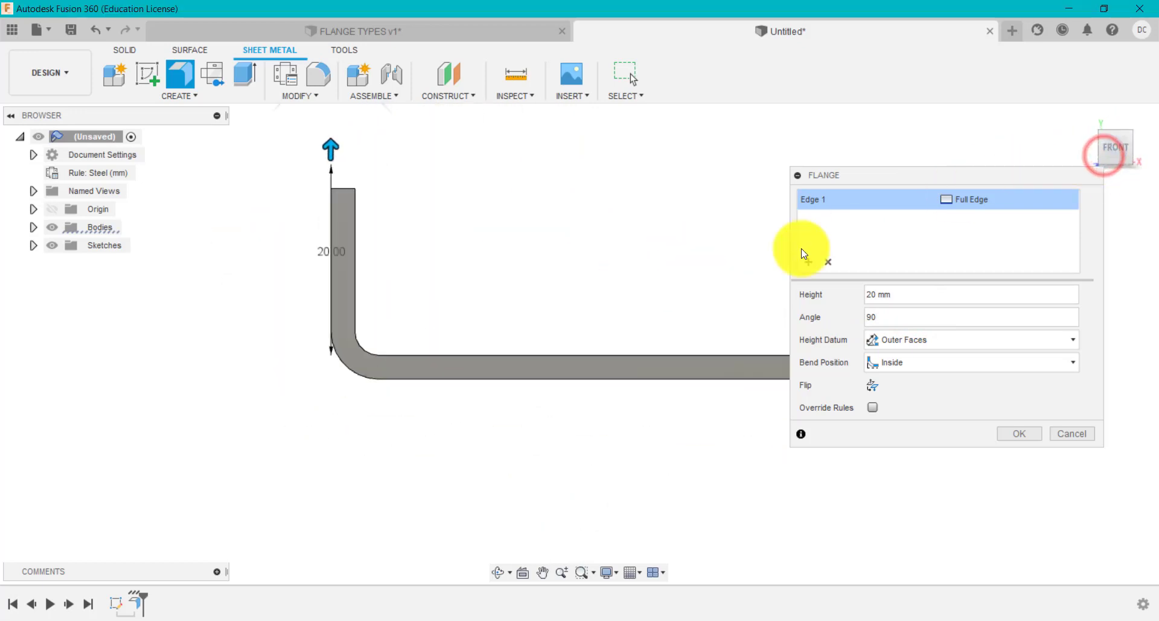
pyautogui.click(33, 245)
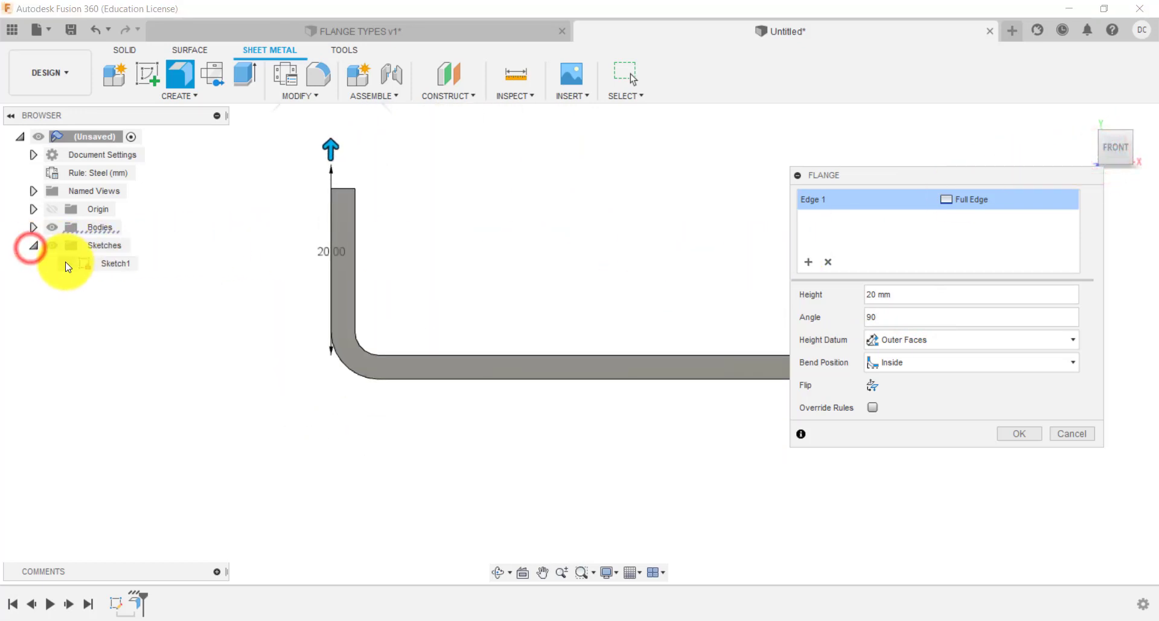
pyautogui.click(65, 263)
pyautogui.keyDown('shift'); pyautogui.moveTo(481, 284); pyautogui.dragTo(479, 297, button='middle'); pyautogui.keyUp('shift')
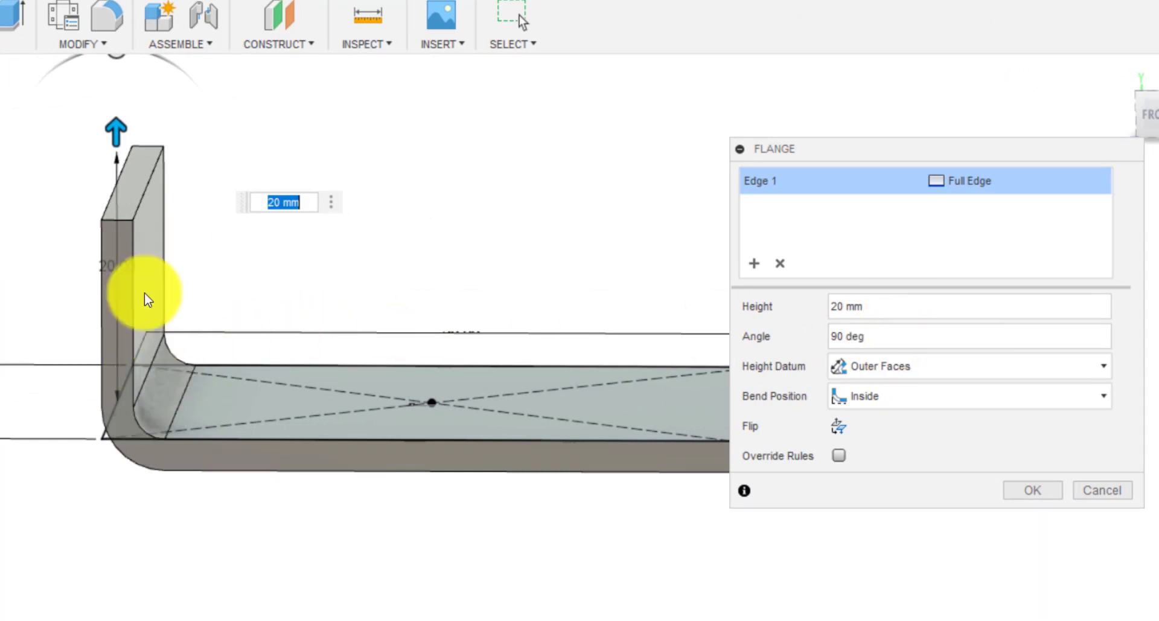
# - Review the available edge width types and height datum options for the flange without changing them
pyautogui.click(979, 188)
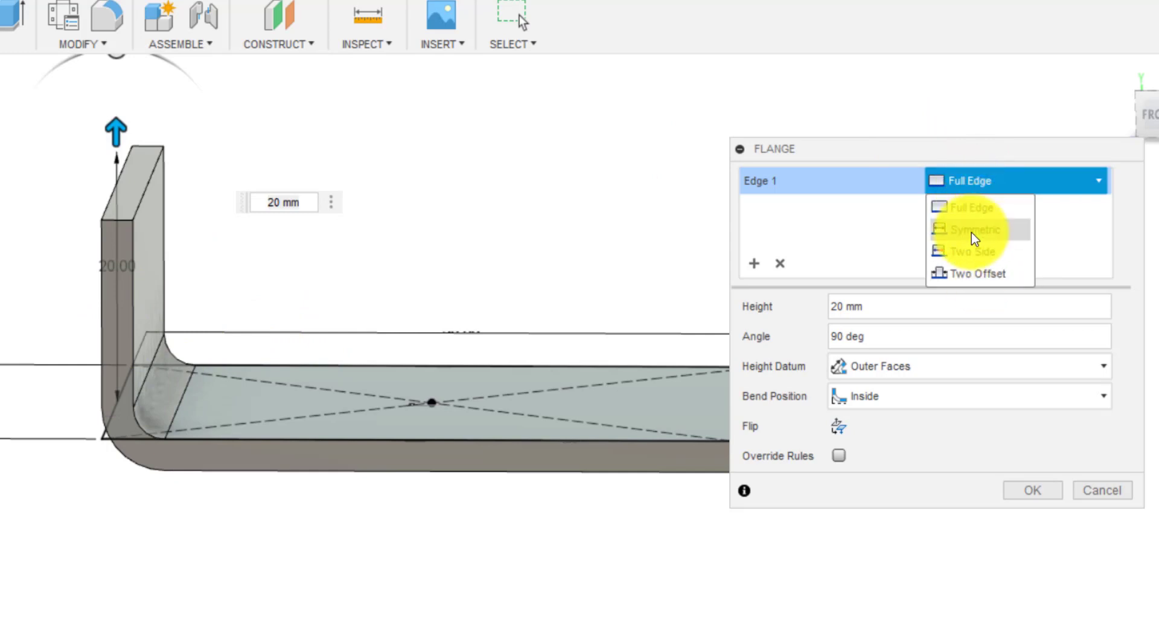
pyautogui.click(847, 154)
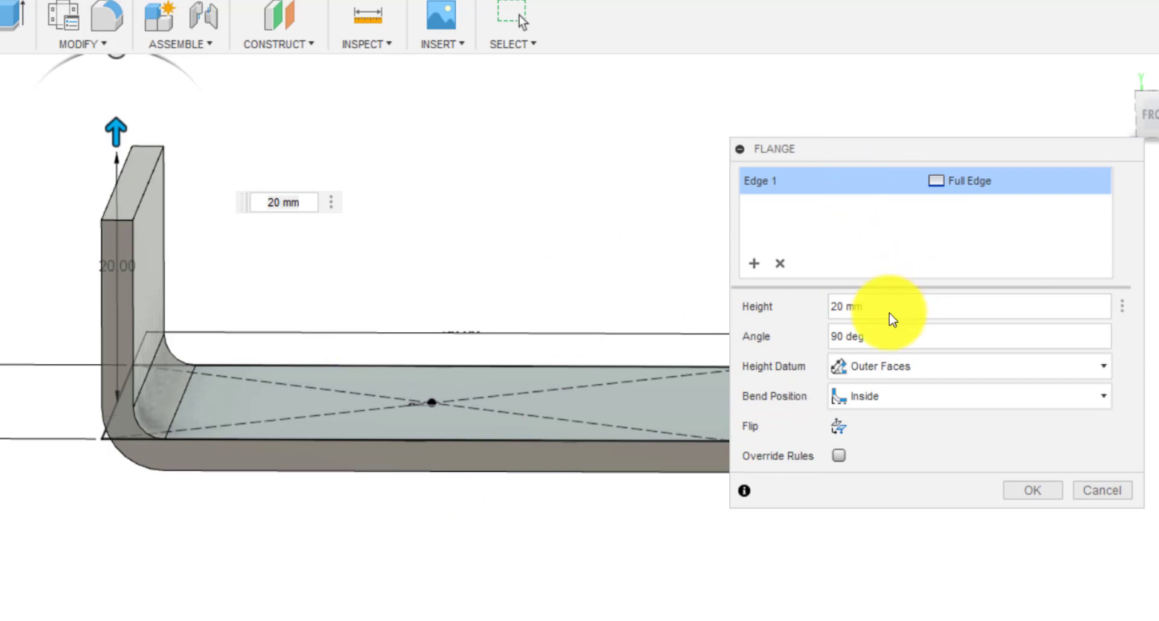
pyautogui.click(875, 366)
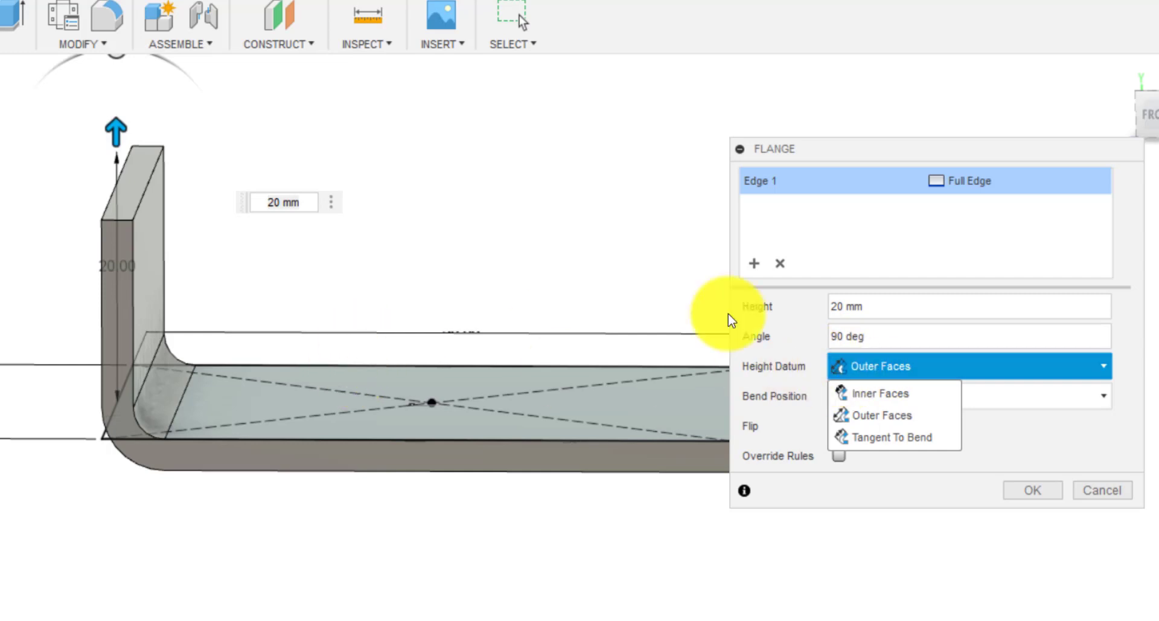
pyautogui.click(839, 374)
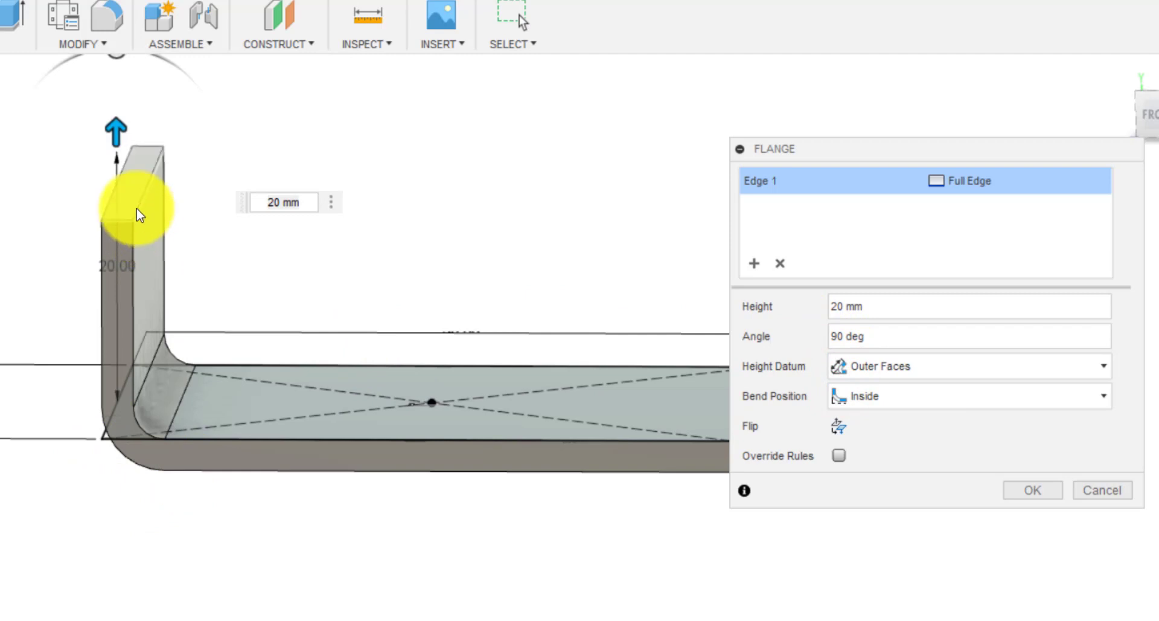
# - Set the flange's height datum to Inner Faces, trying Tangent To Bend for comparison
pyautogui.click(898, 369)
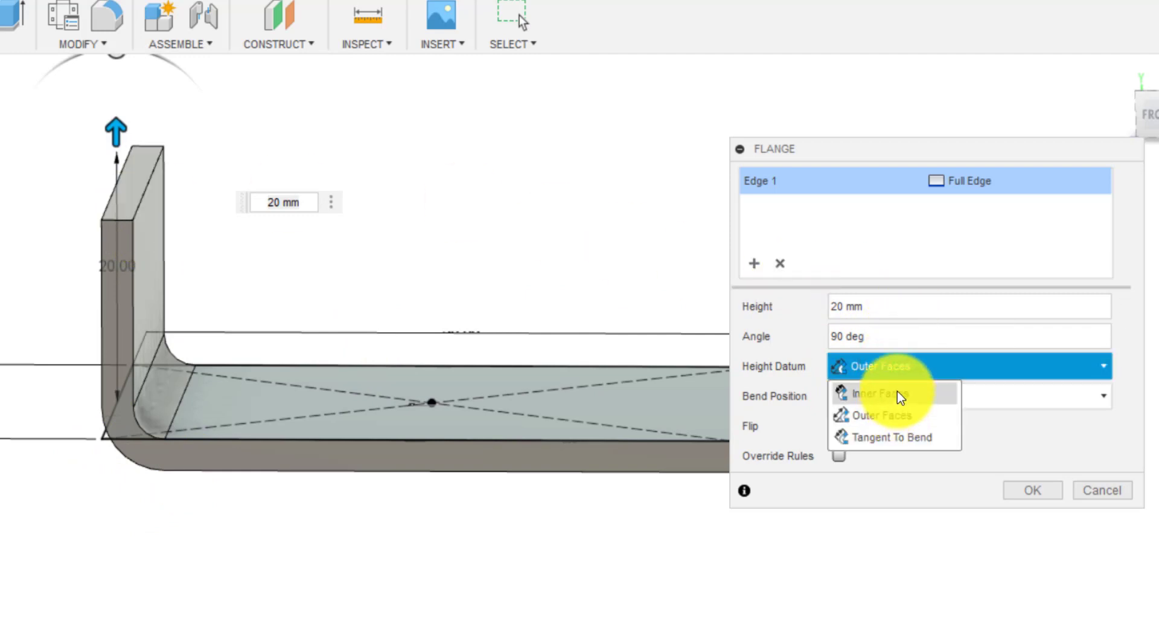
pyautogui.click(898, 391)
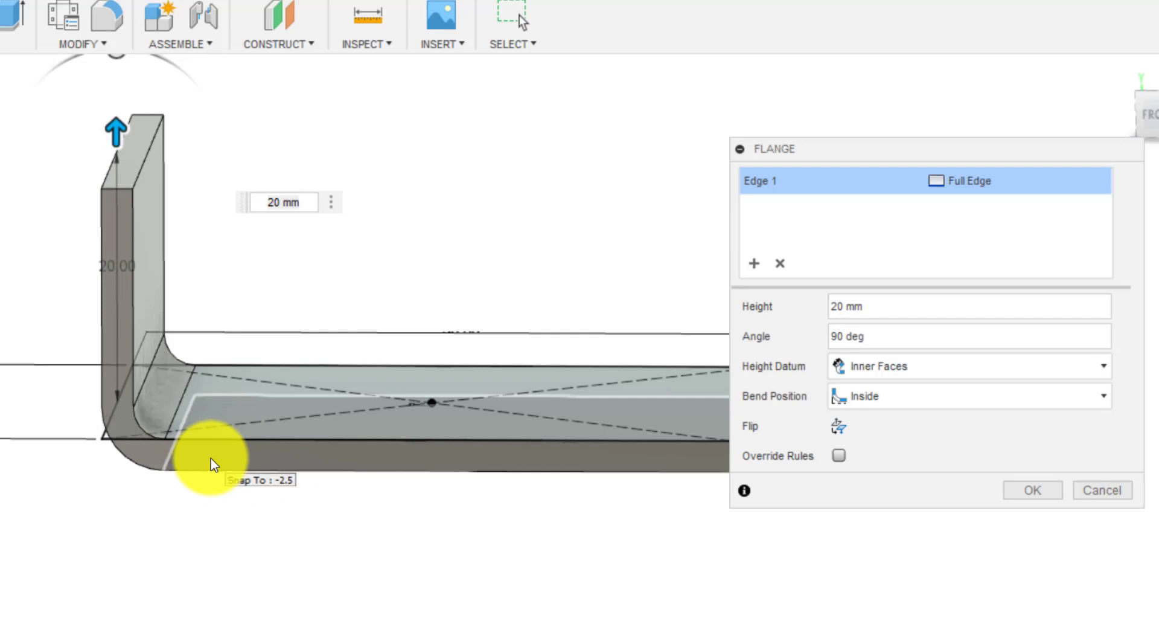
pyautogui.click(931, 366)
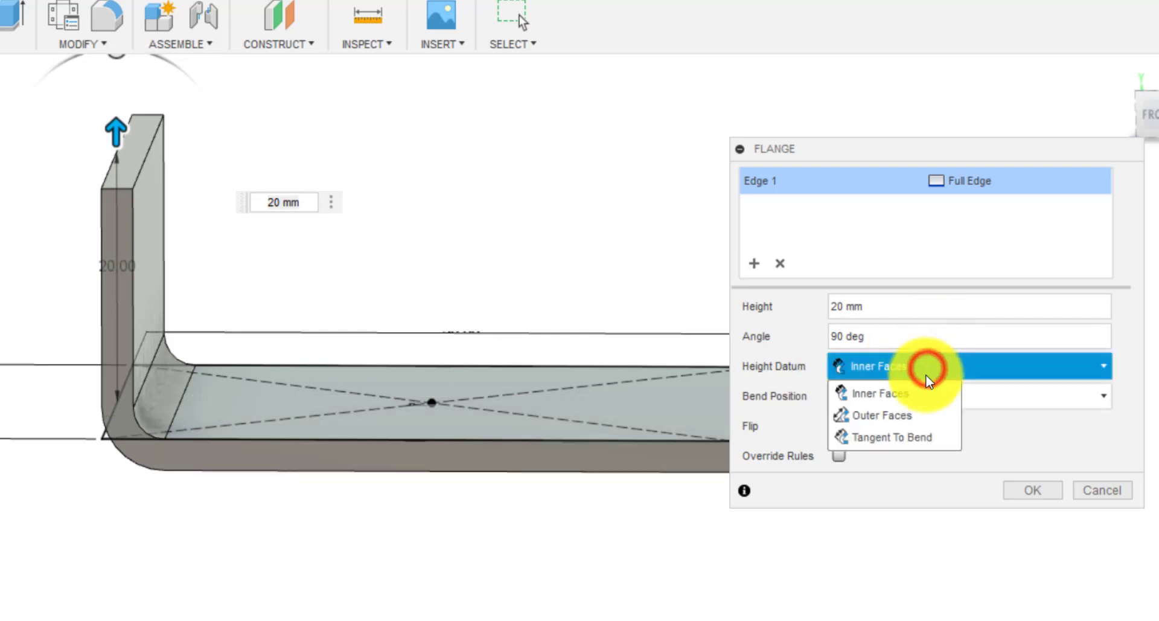
pyautogui.click(908, 439)
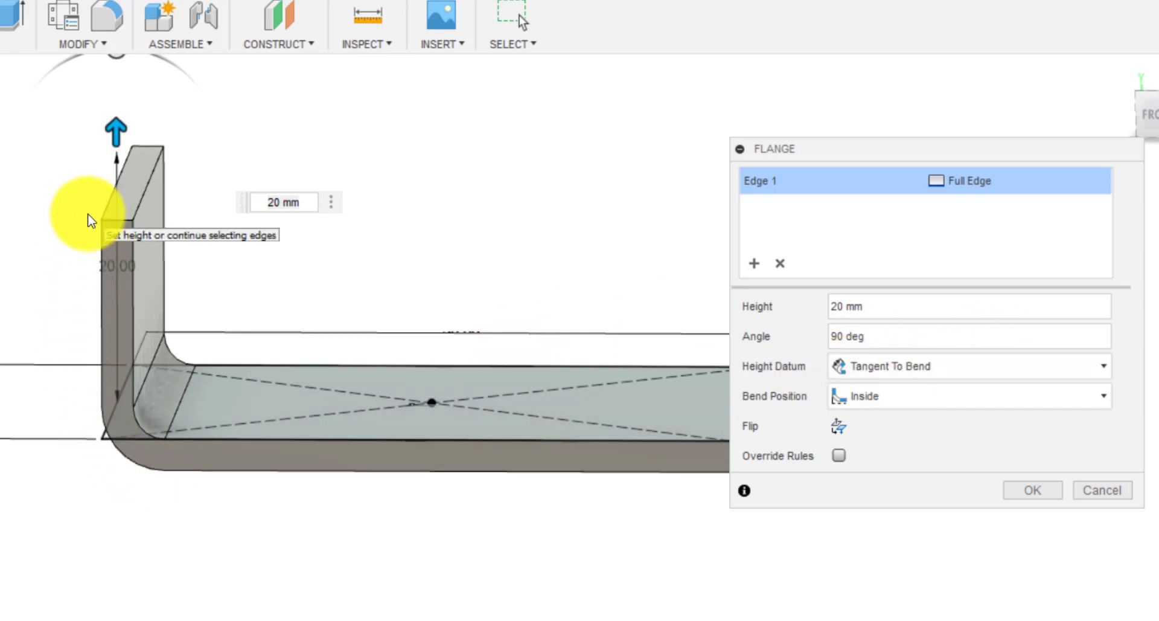
pyautogui.click(913, 370)
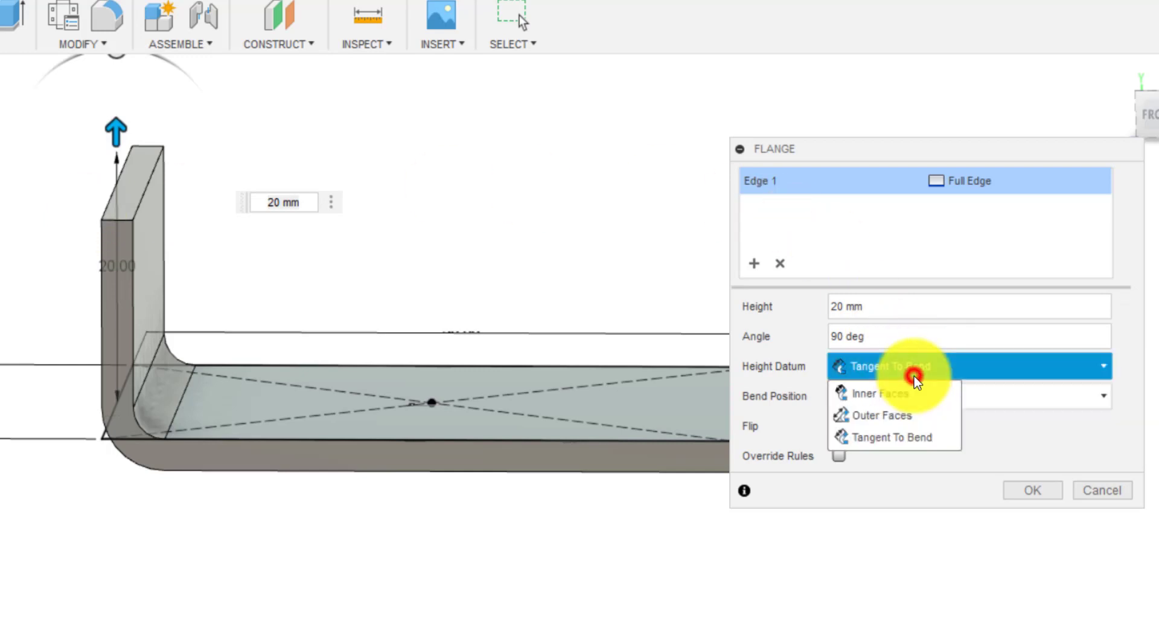
pyautogui.click(900, 395)
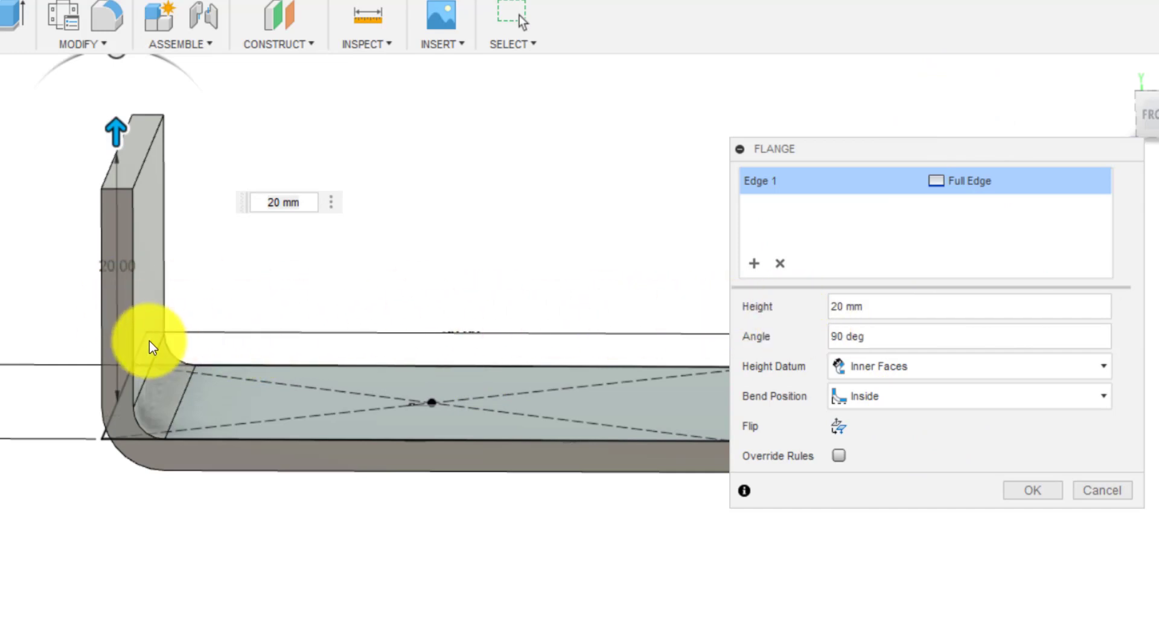
# - Try the Outside, Adjacent and Tangent bend positions for the flange, and return it to Inside
pyautogui.click(880, 400)
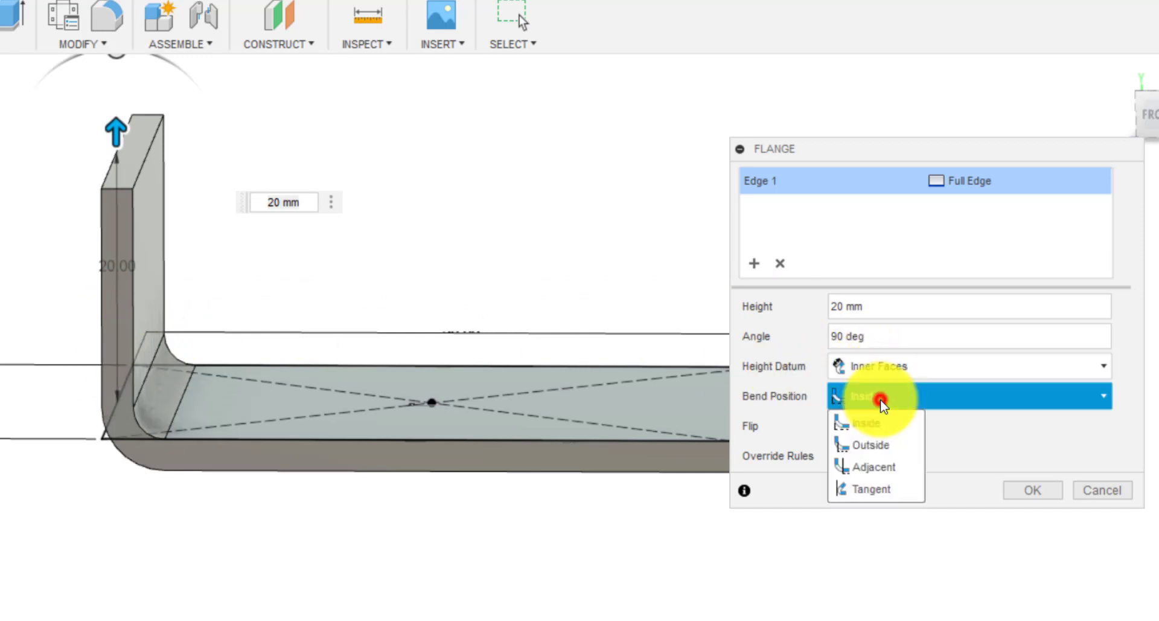
pyautogui.click(875, 449)
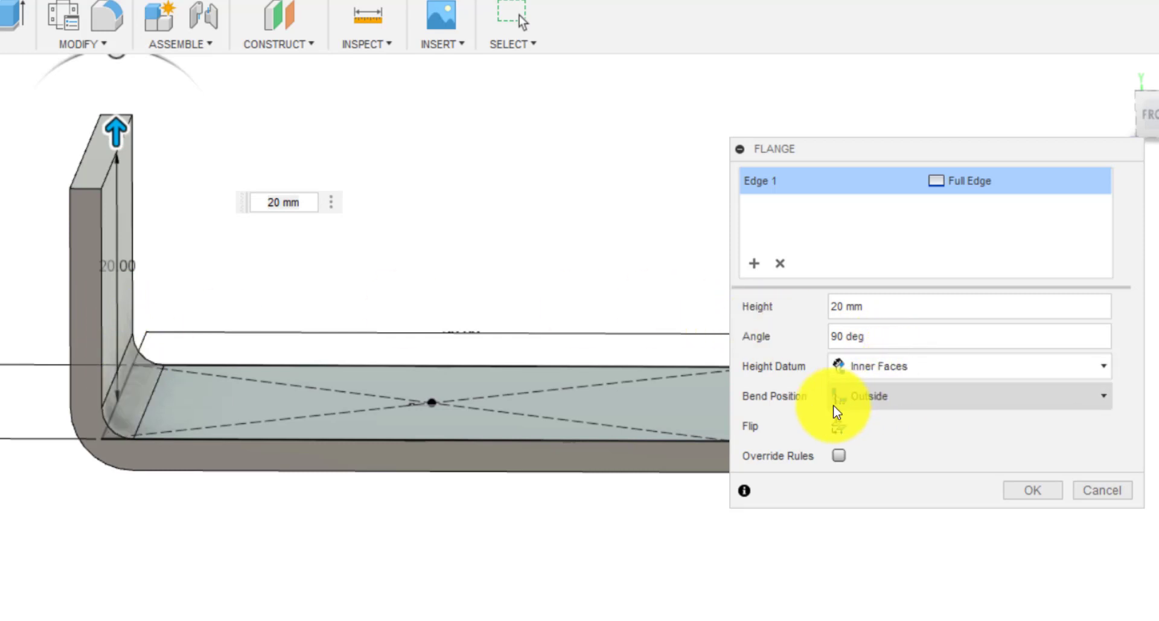
pyautogui.click(853, 402)
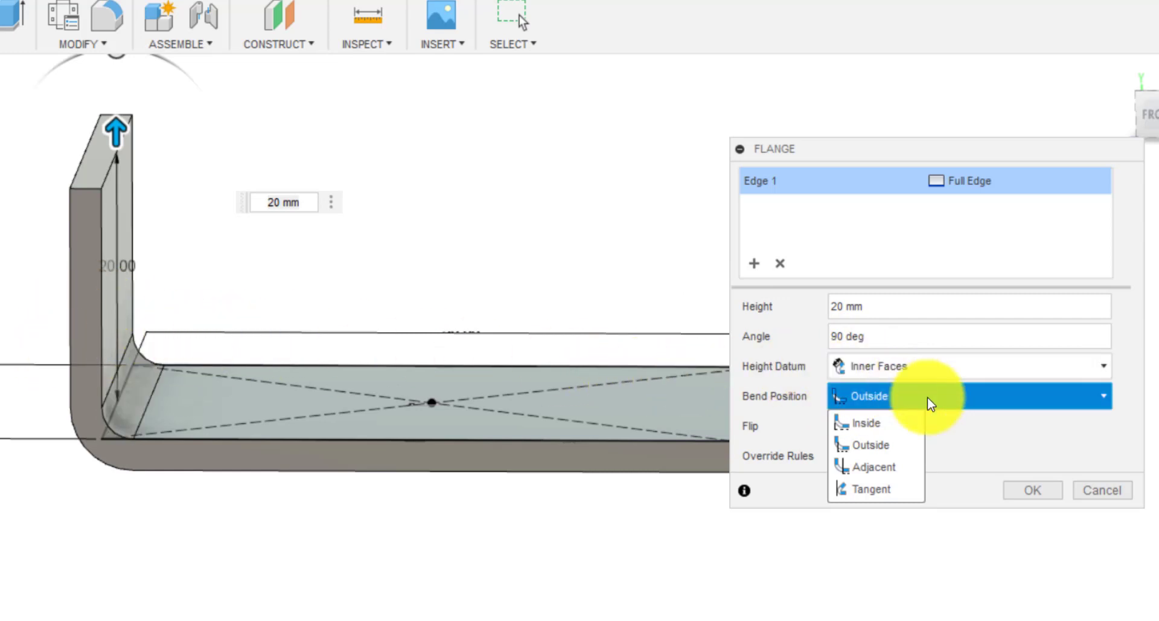
pyautogui.click(879, 471)
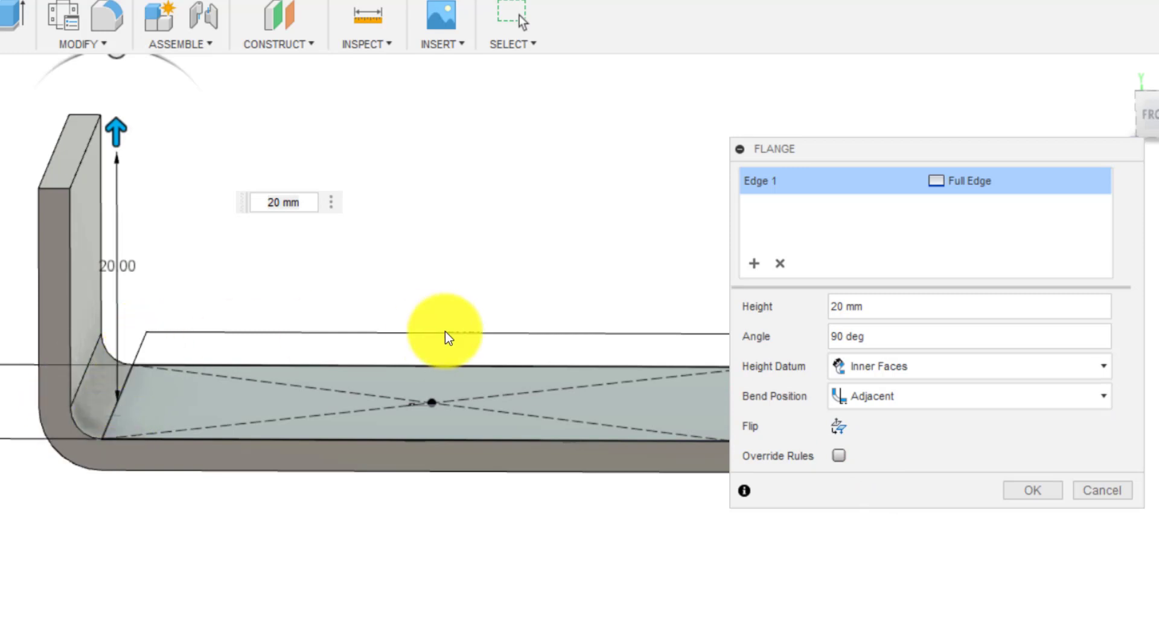
pyautogui.click(898, 402)
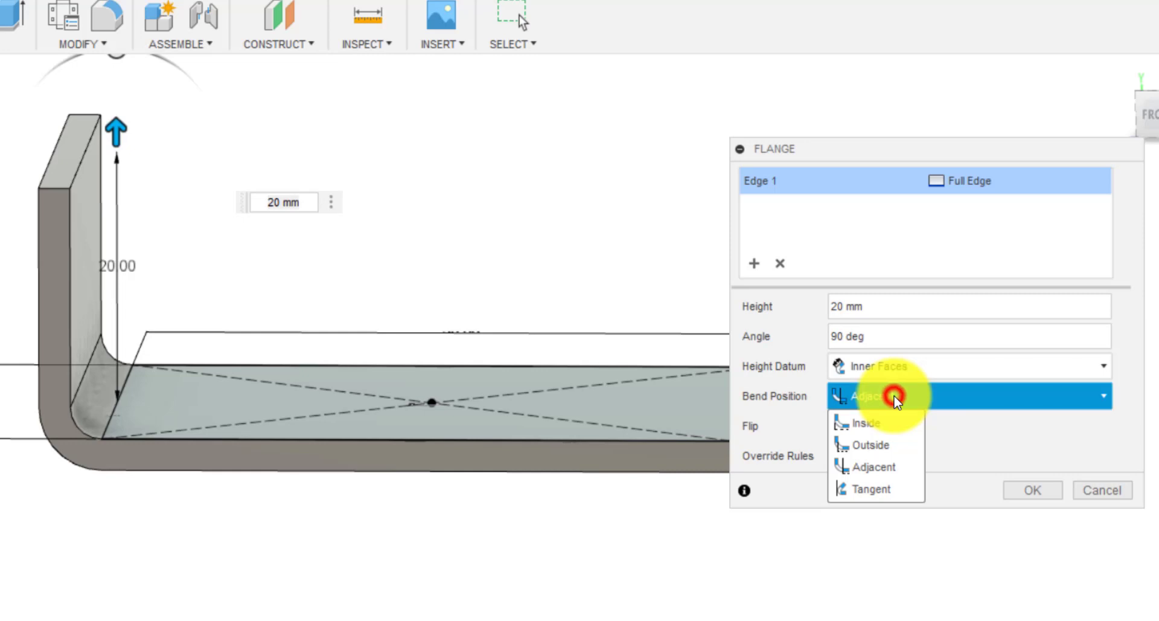
pyautogui.click(874, 490)
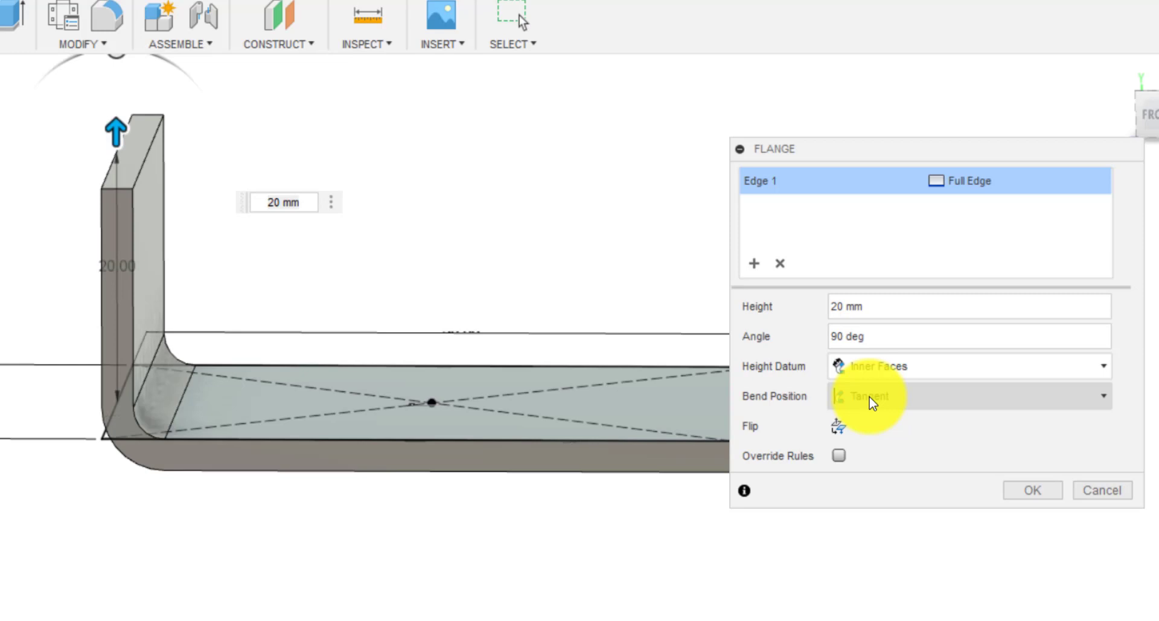
pyautogui.click(840, 427)
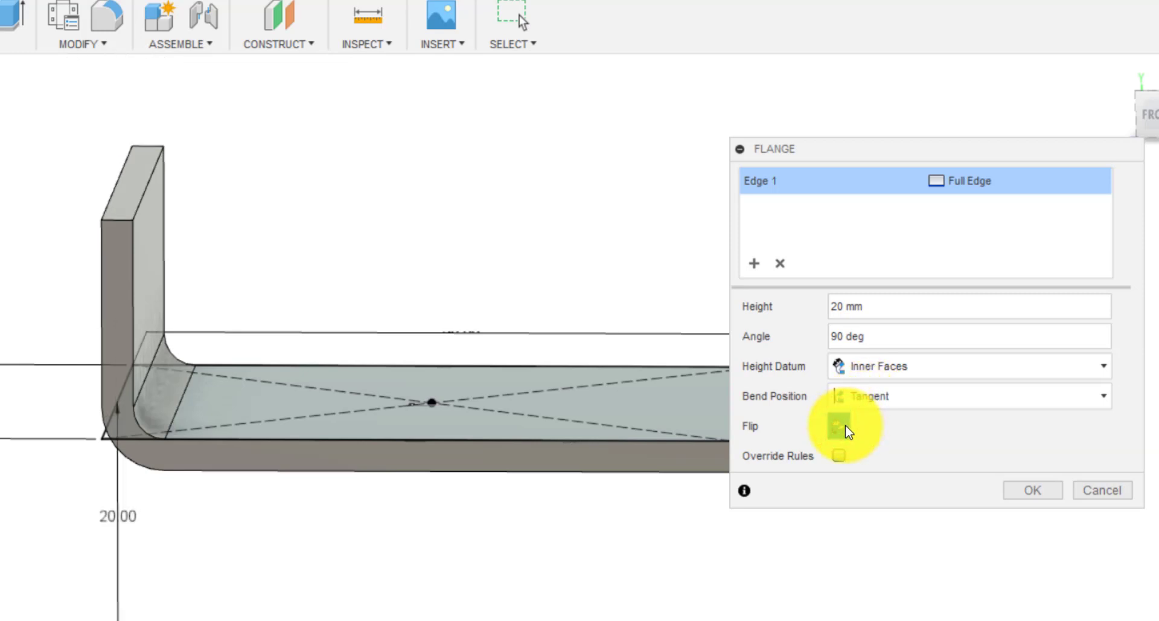
pyautogui.click(842, 427)
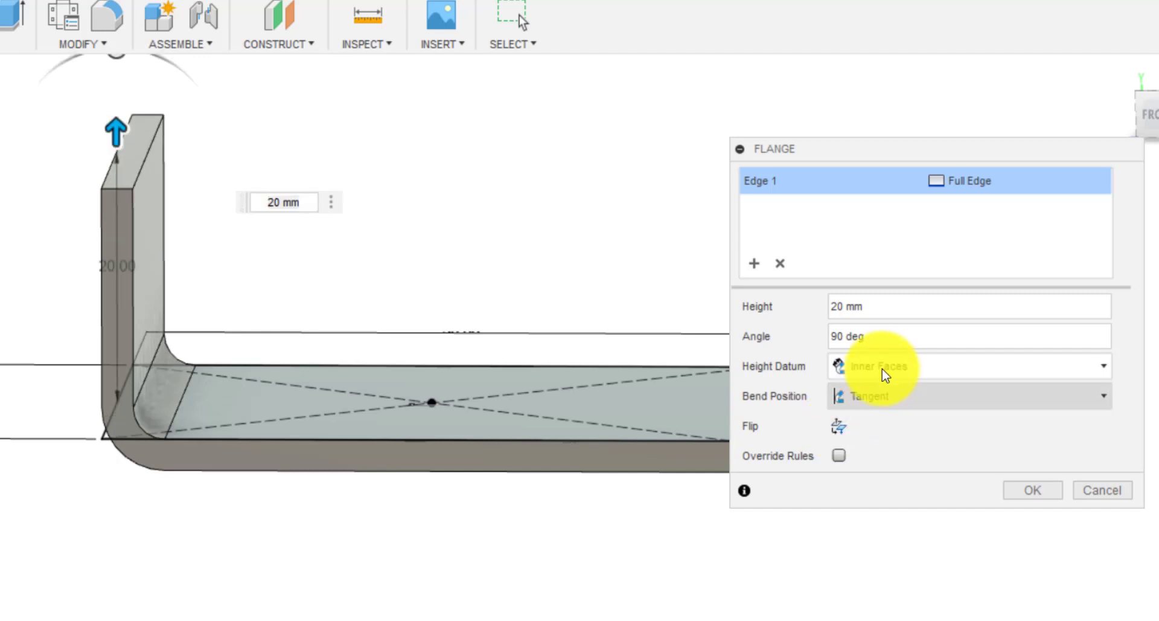
pyautogui.click(906, 395)
pyautogui.click(900, 423)
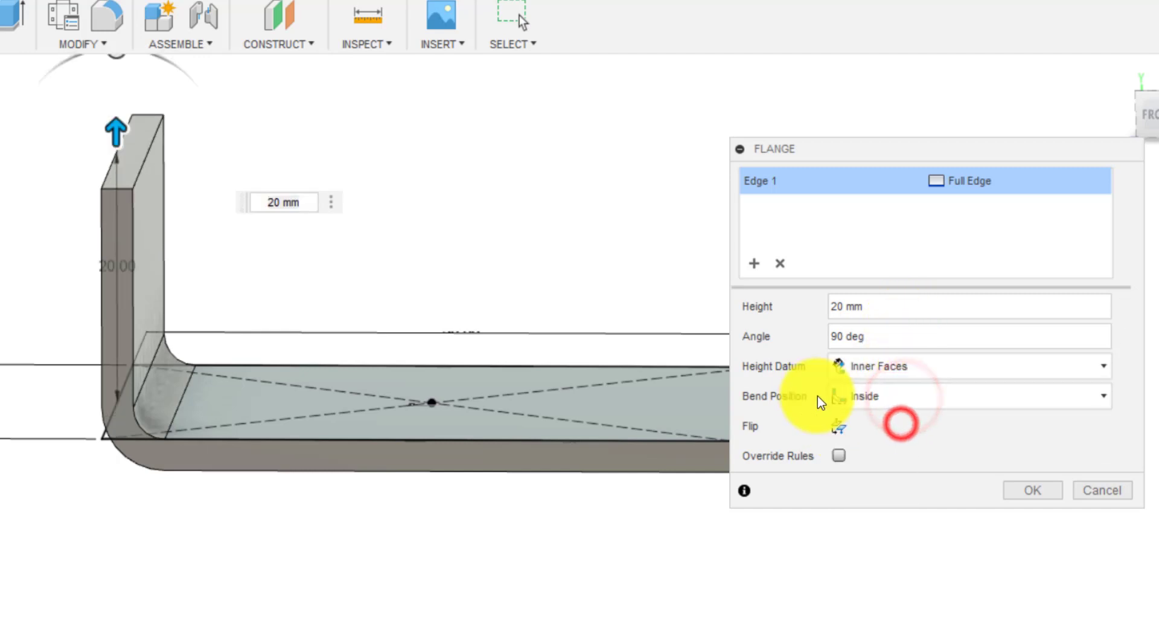
# - Try flipping the flange to point below the base and return it to pointing upward
pyautogui.click(840, 426)
pyautogui.click(839, 425)
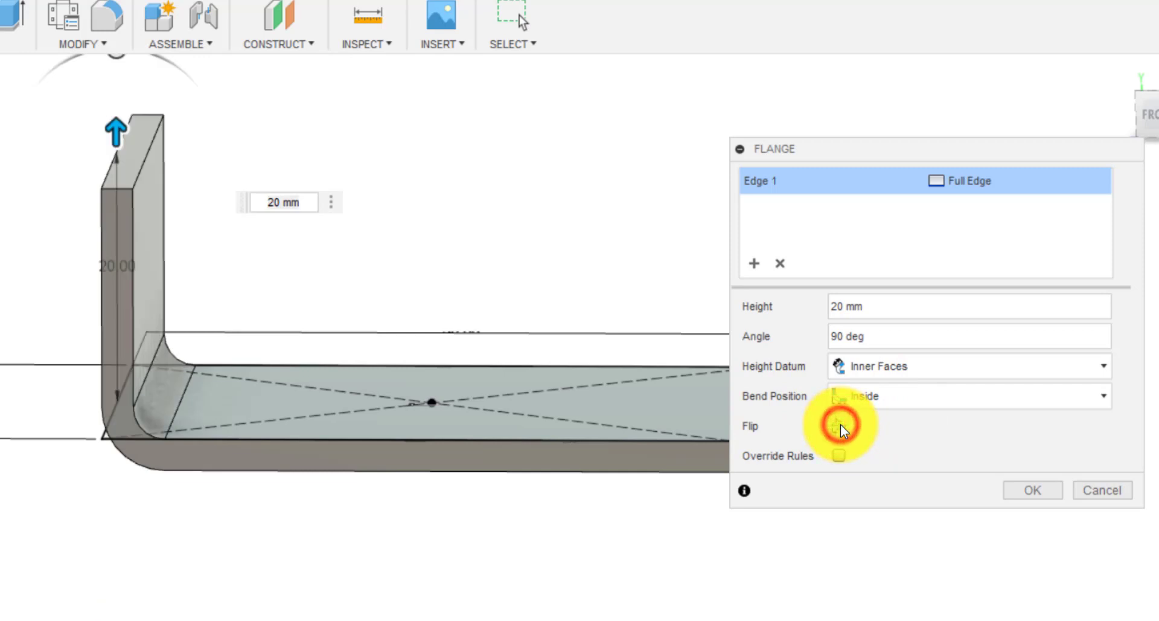
pyautogui.click(839, 426)
pyautogui.click(839, 426)
pyautogui.click(840, 425)
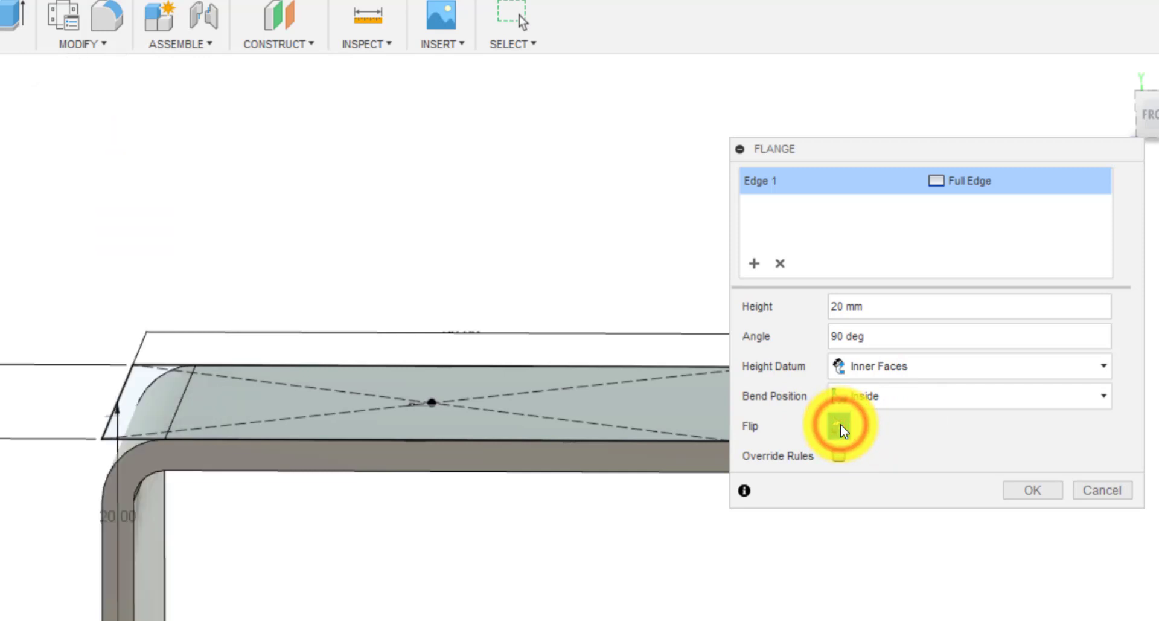
pyautogui.click(840, 425)
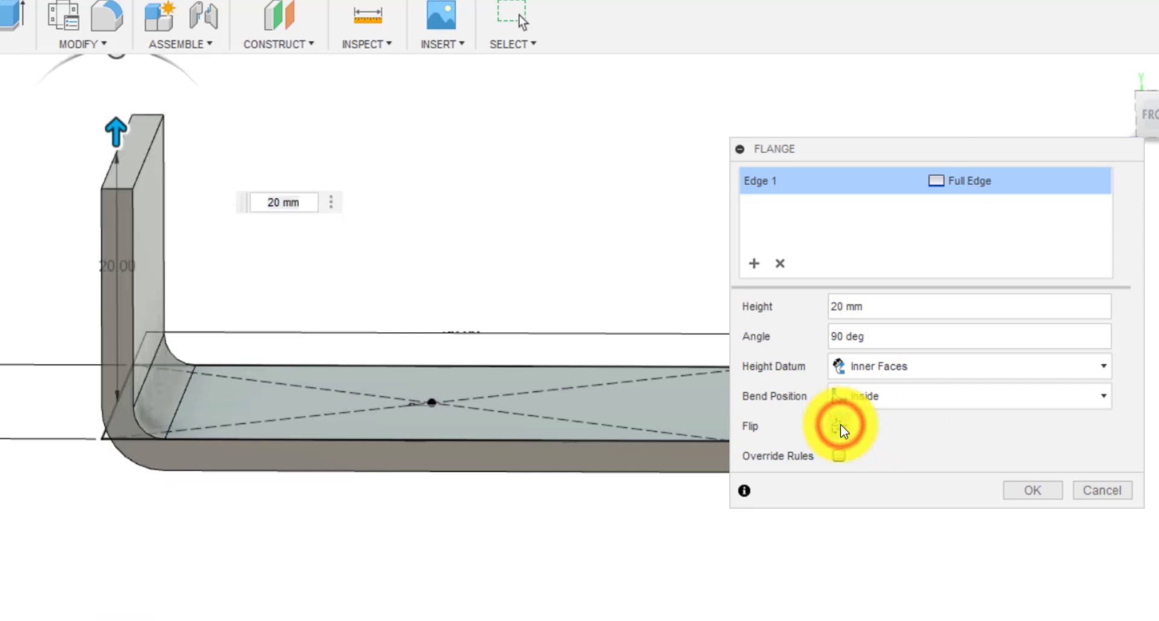
# - Flip the first edge's flange direction once more and restore it to pointing upward
pyautogui.click(839, 426)
pyautogui.click(839, 426)
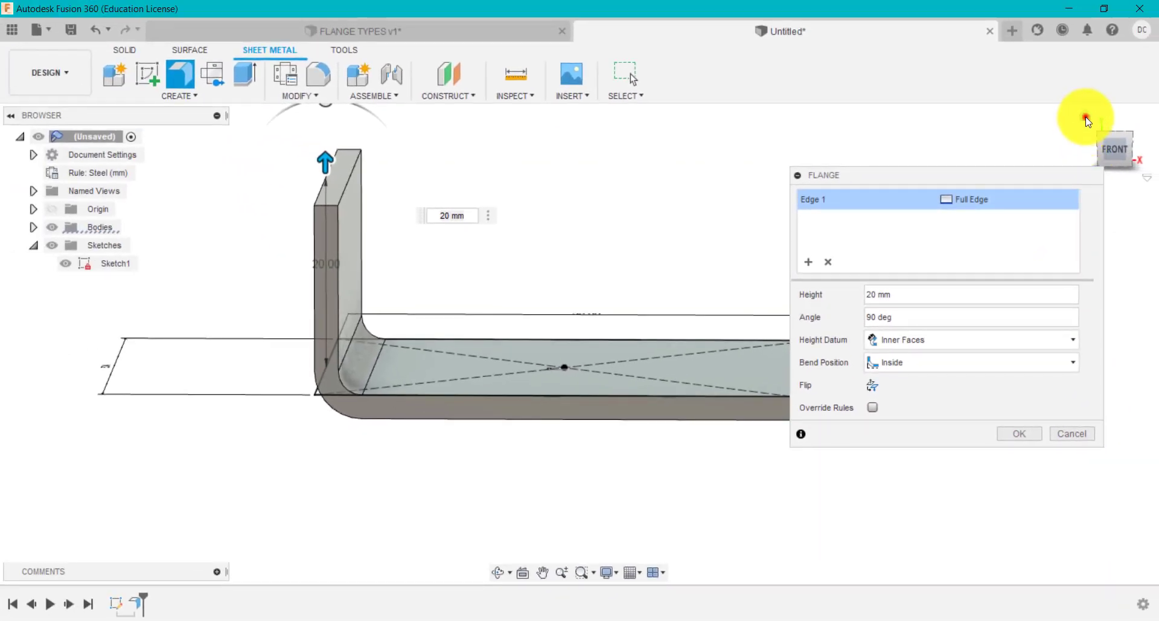
# - Add a second 20 mm flange along the full length of the base's back-right edge
pyautogui.click(1086, 120)
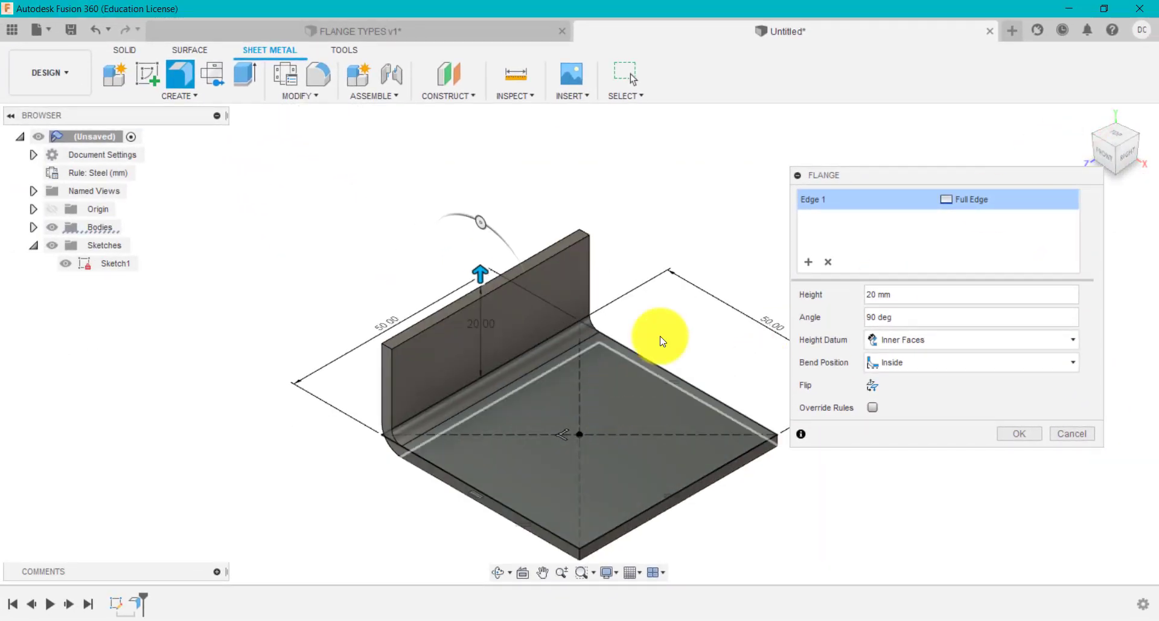
pyautogui.click(809, 264)
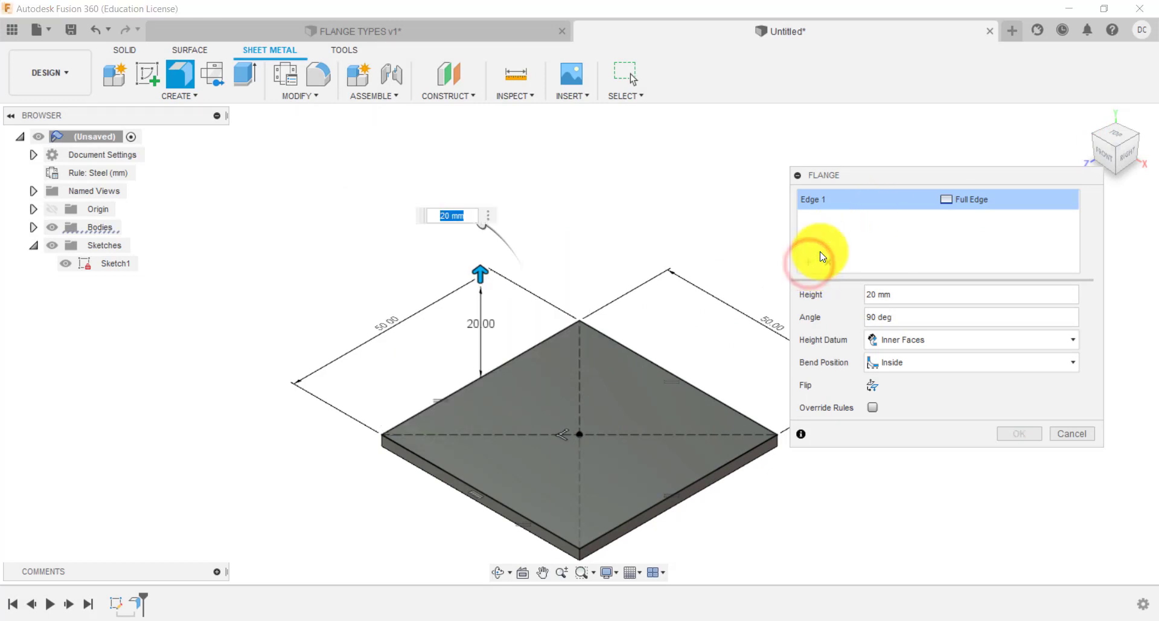
pyautogui.click(668, 371)
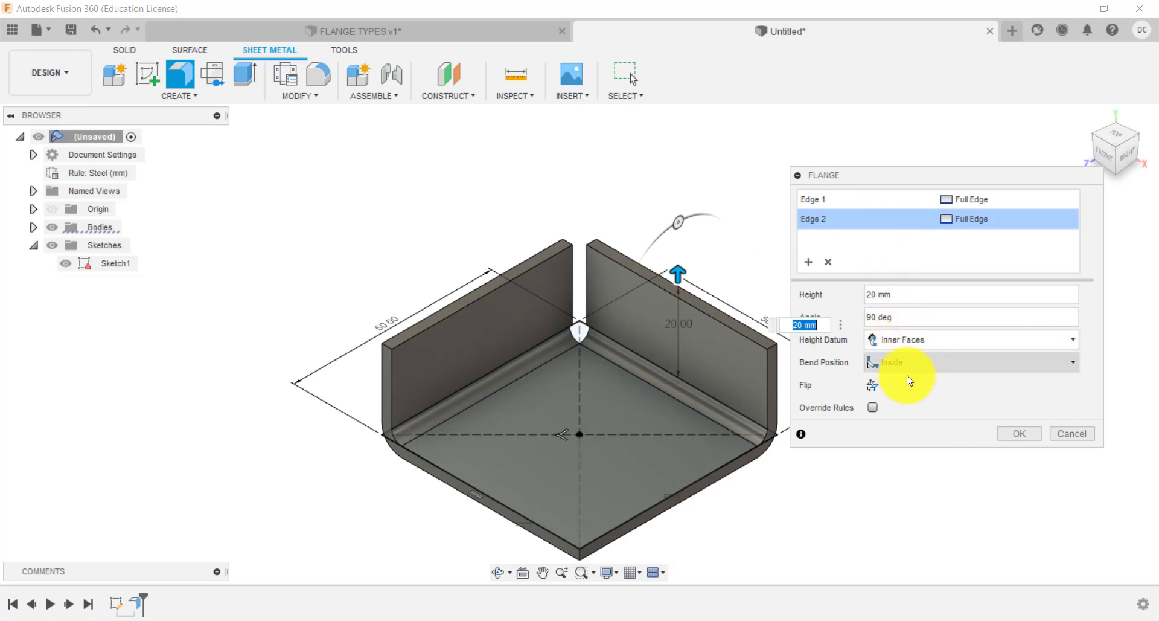
# - Try flipping the second edge's flange direction and return it to pointing upward
pyautogui.click(875, 385)
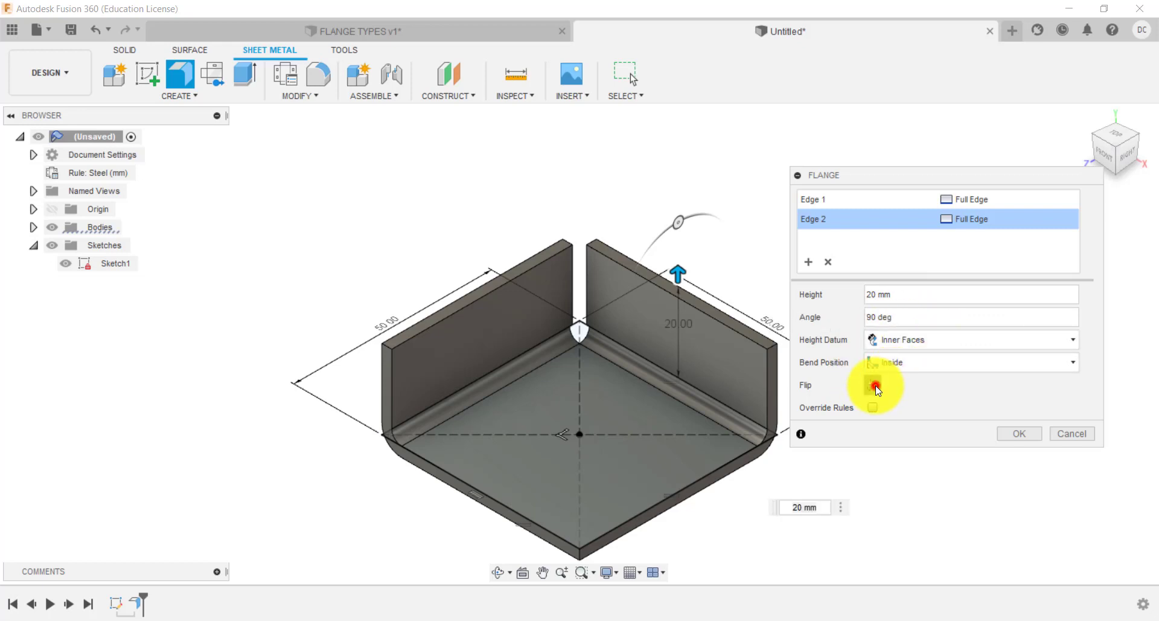
pyautogui.click(876, 385)
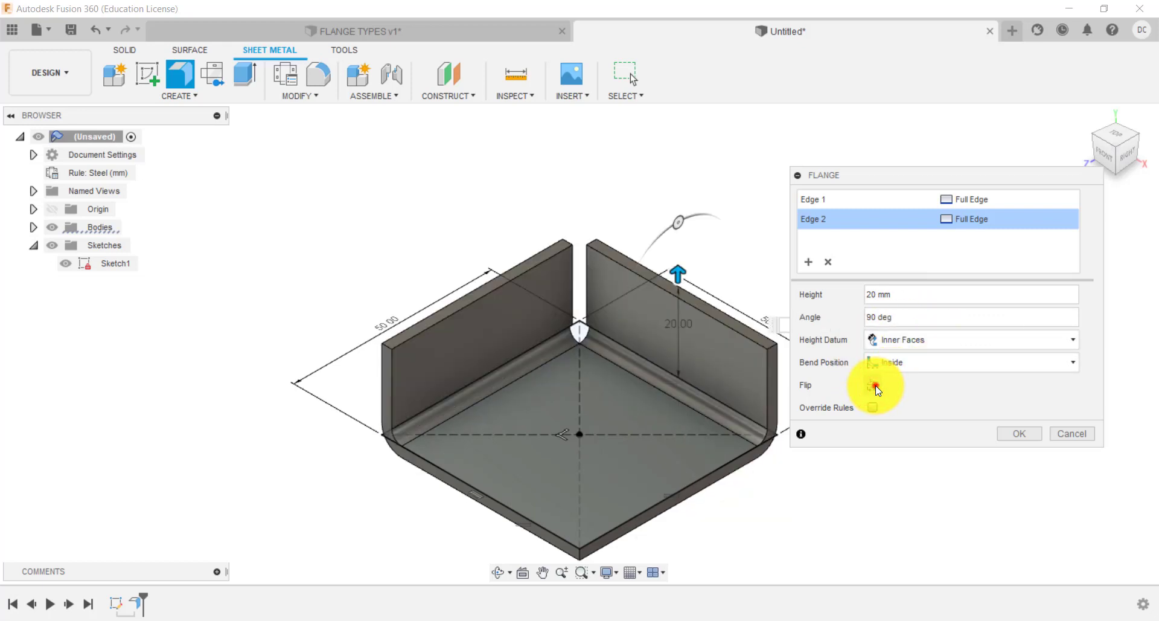
pyautogui.click(875, 385)
pyautogui.click(876, 386)
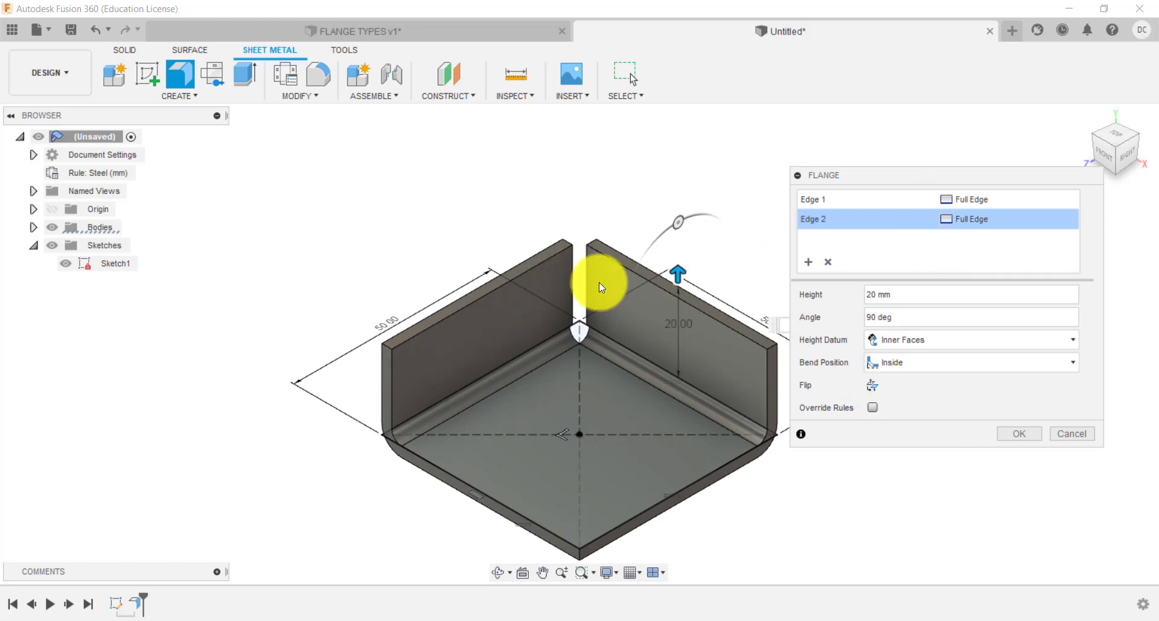
# - Change the second flange's width type to Symmetric and reduce its distance to 15 mm
pyautogui.click(1005, 219)
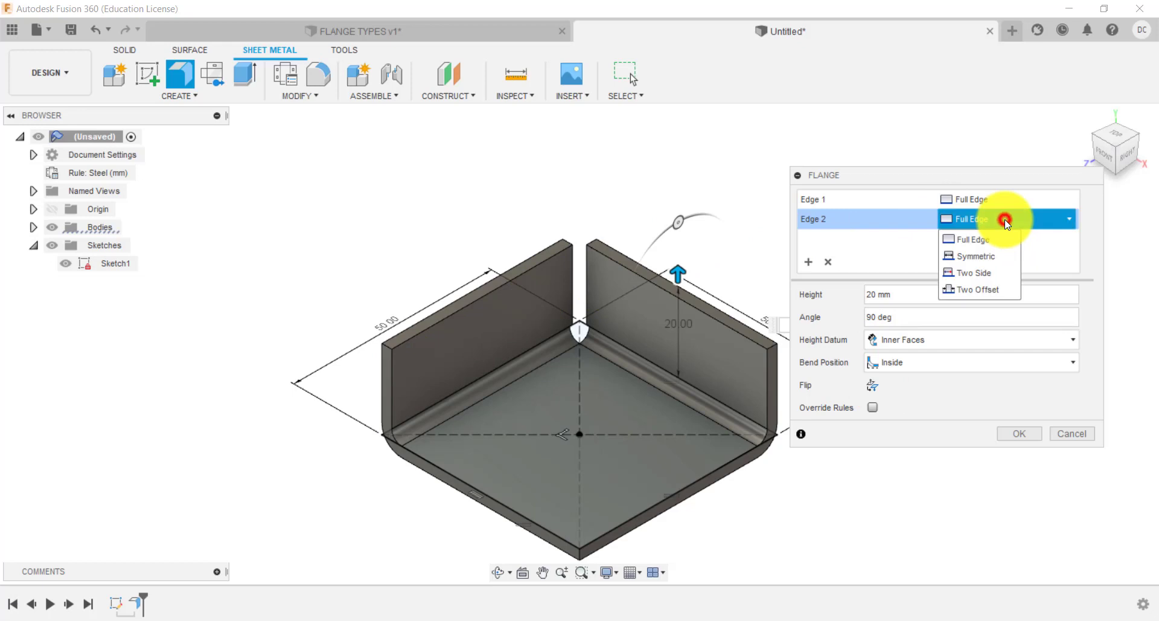
pyautogui.click(990, 257)
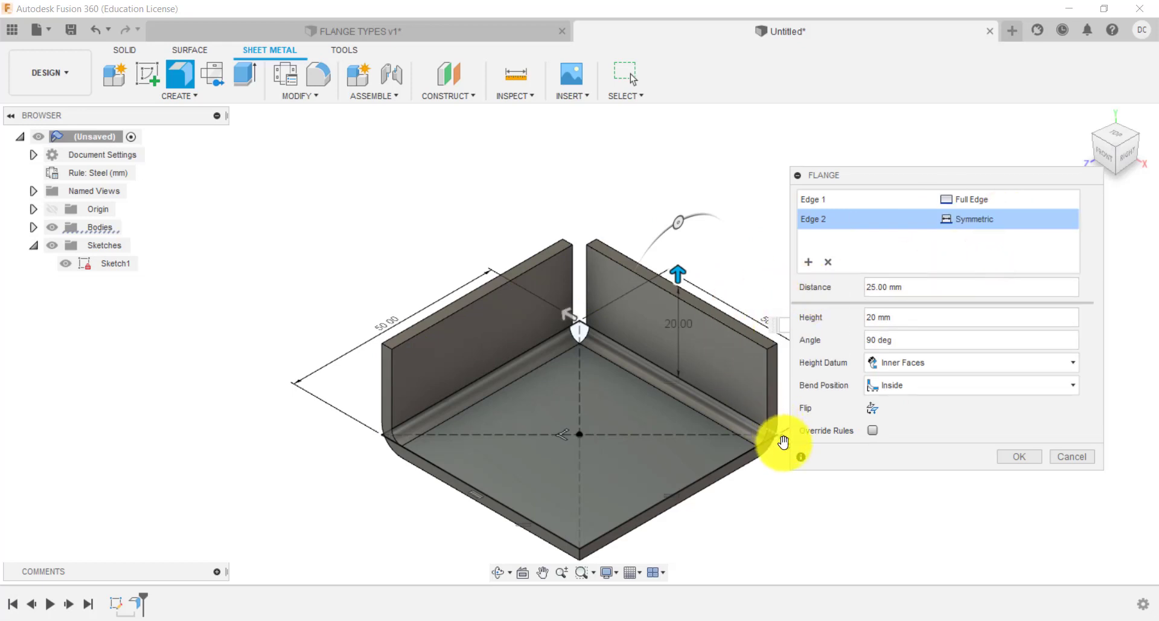
pyautogui.moveTo(783, 442); pyautogui.dragTo(735, 416)
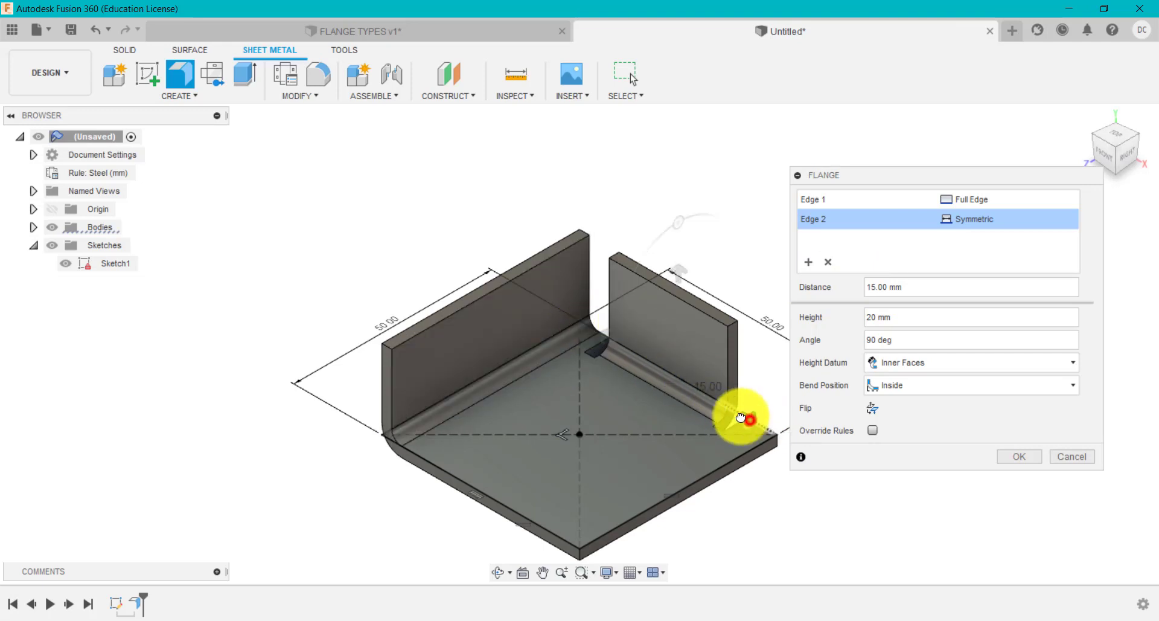
pyautogui.moveTo(747, 414)
pyautogui.mouseDown()
pyautogui.moveTo(707, 399)
pyautogui.moveTo(753, 417)
pyautogui.mouseUp()
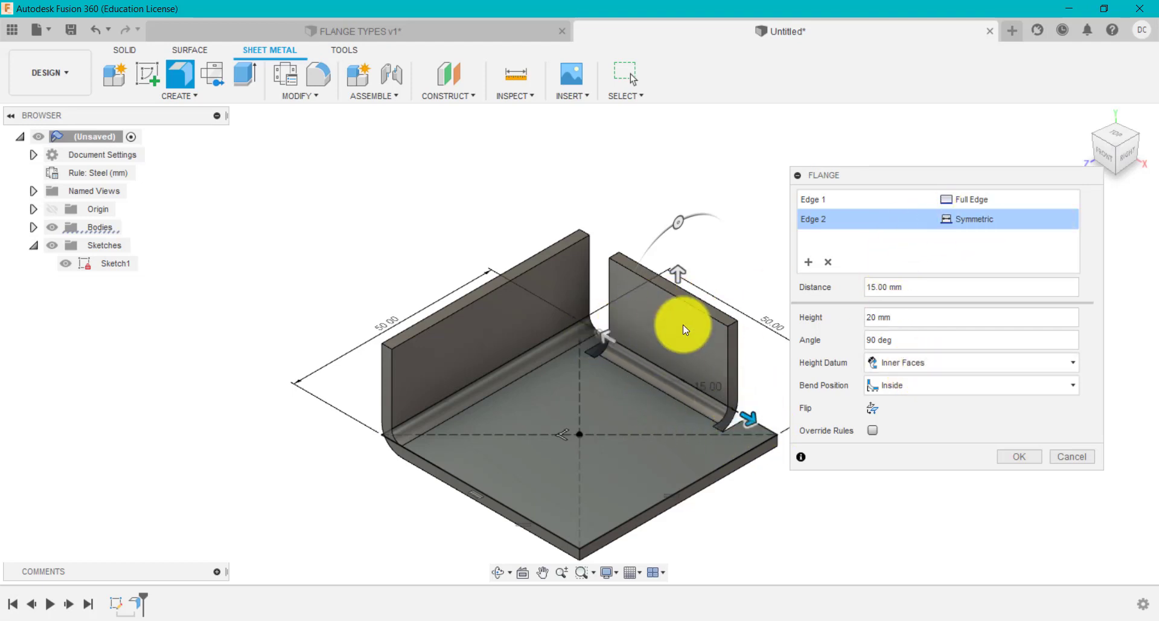
# - Add a third flange on the base's front-right edge with the Two Side width type, pulling its first distance in to 10 mm
pyautogui.click(809, 261)
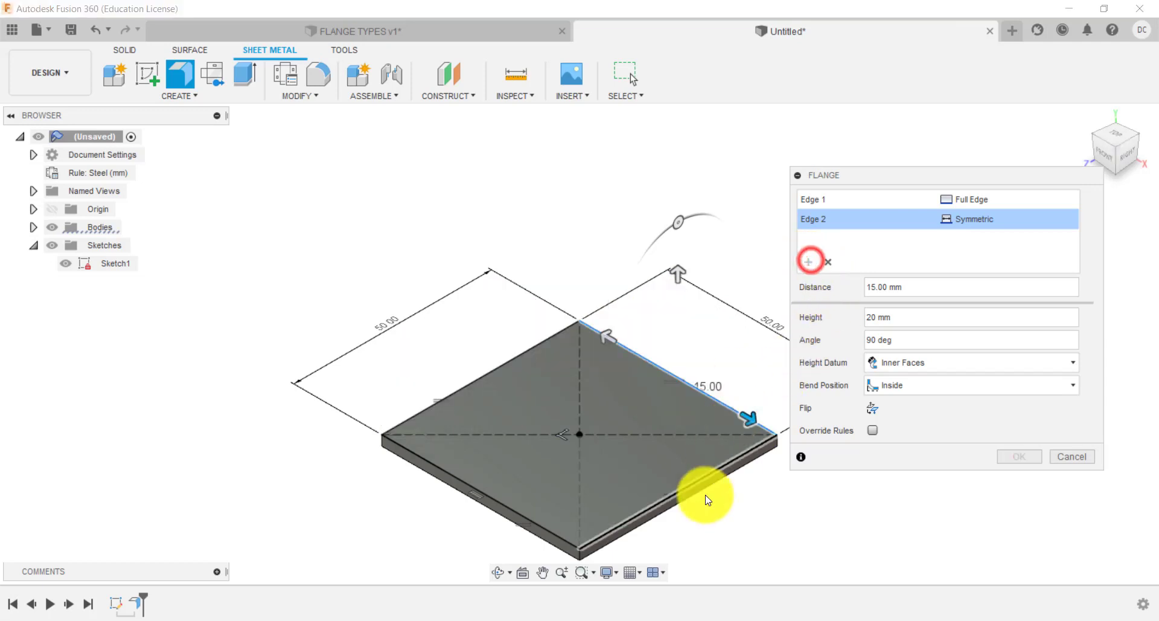
pyautogui.click(707, 476)
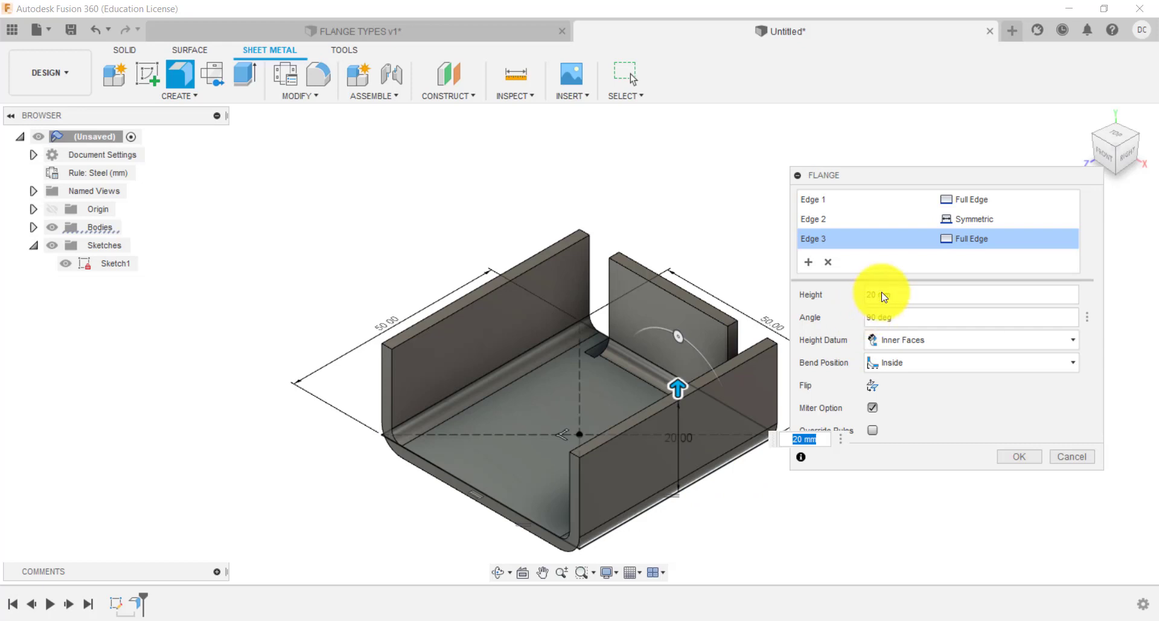
pyautogui.click(970, 239)
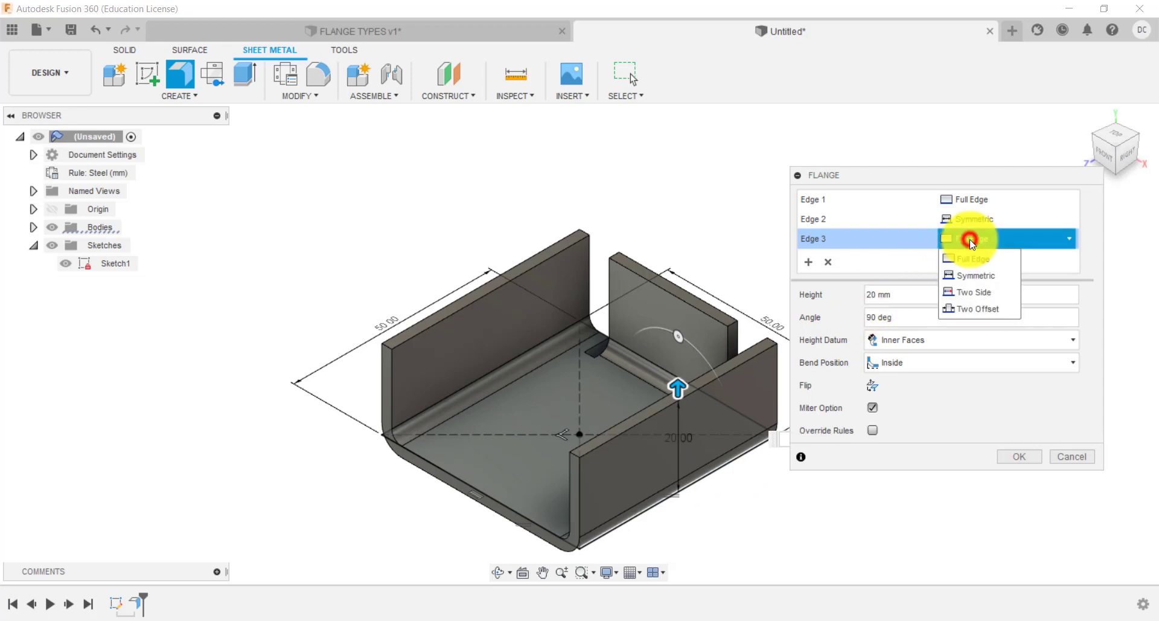
pyautogui.click(982, 292)
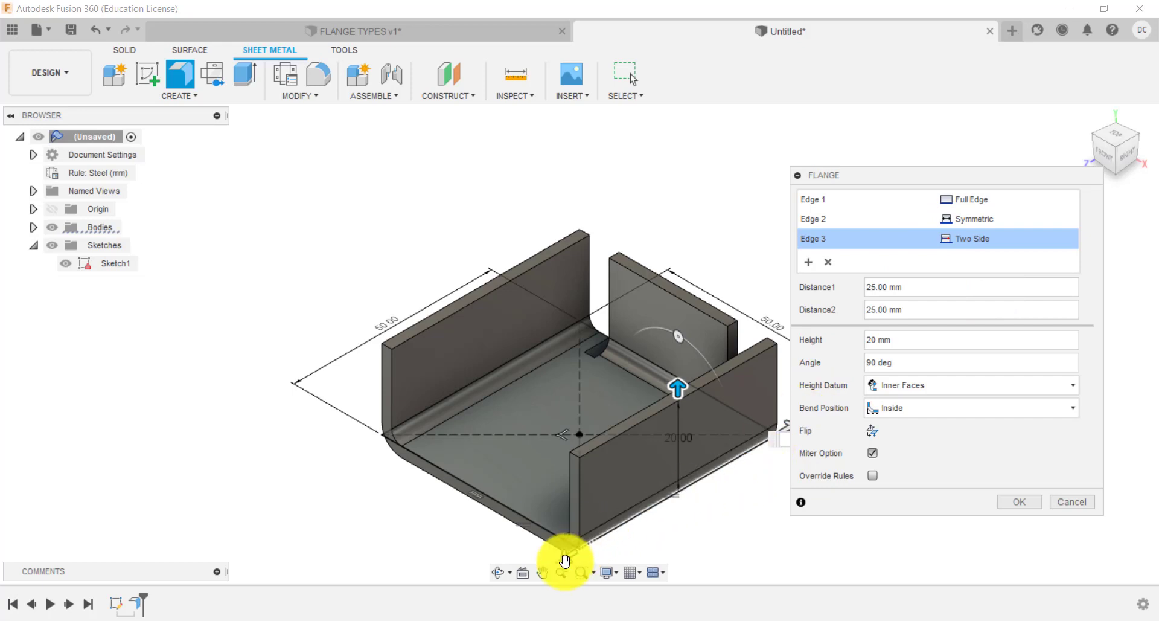
pyautogui.click(569, 561)
pyautogui.moveTo(570, 561); pyautogui.dragTo(627, 532)
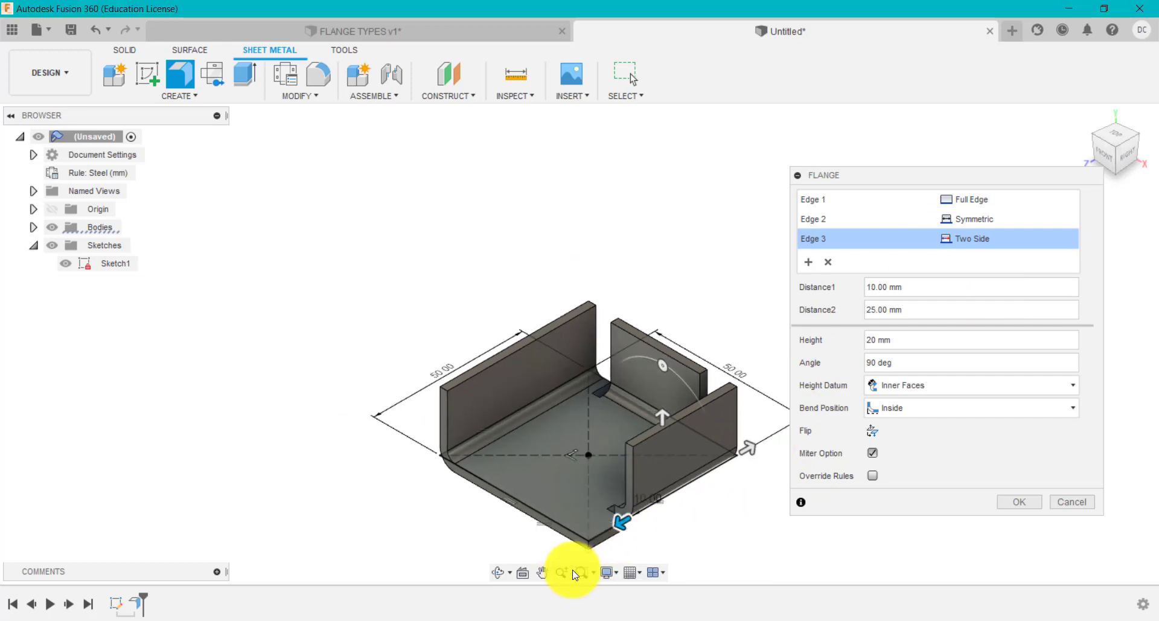
# - Adjust both ends of the Two Side flange independently, setting Distance1 to 15 mm and Distance2 to 10 mm
pyautogui.click(543, 572)
pyautogui.moveTo(558, 461); pyautogui.dragTo(450, 401)
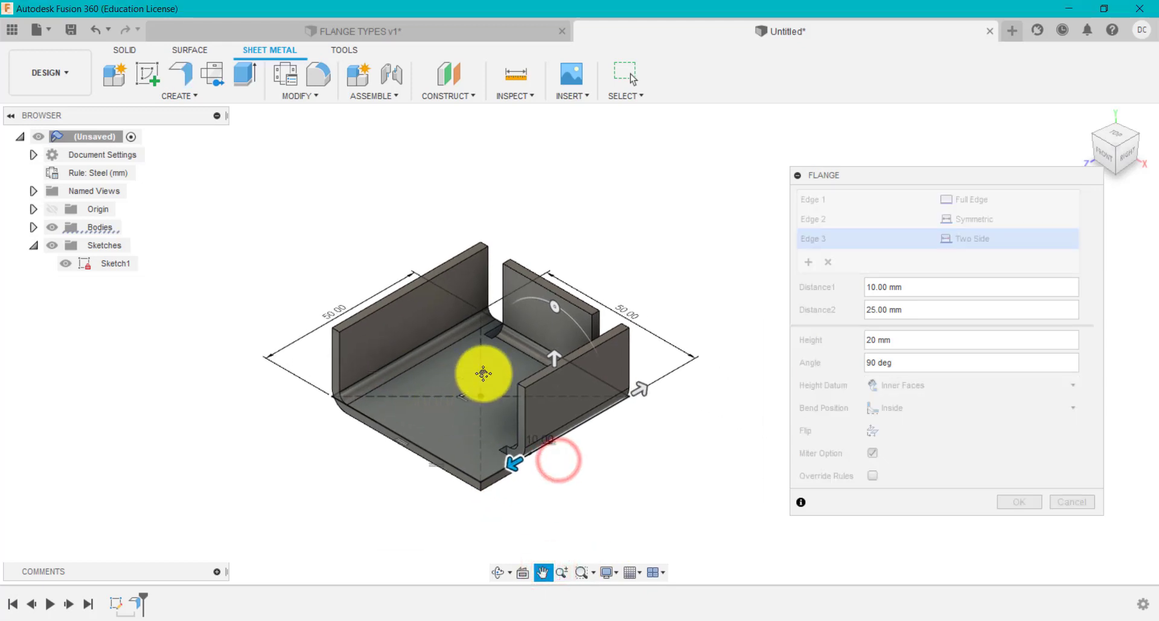
pyautogui.scroll(2, 481, 370)
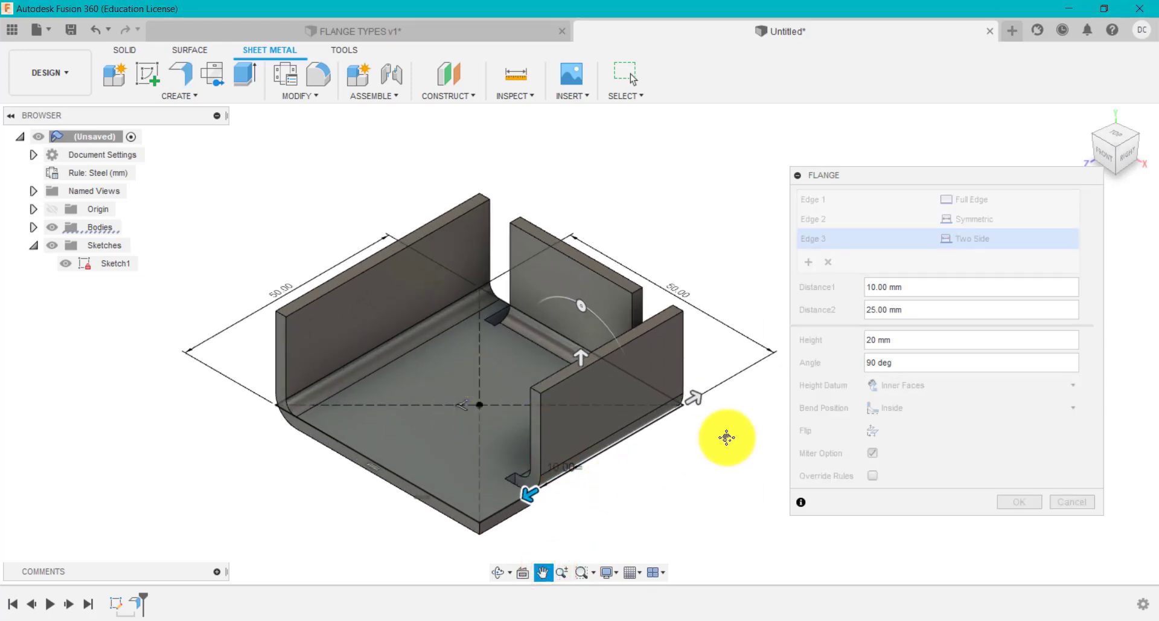
pyautogui.press('Escape')
pyautogui.click(699, 395)
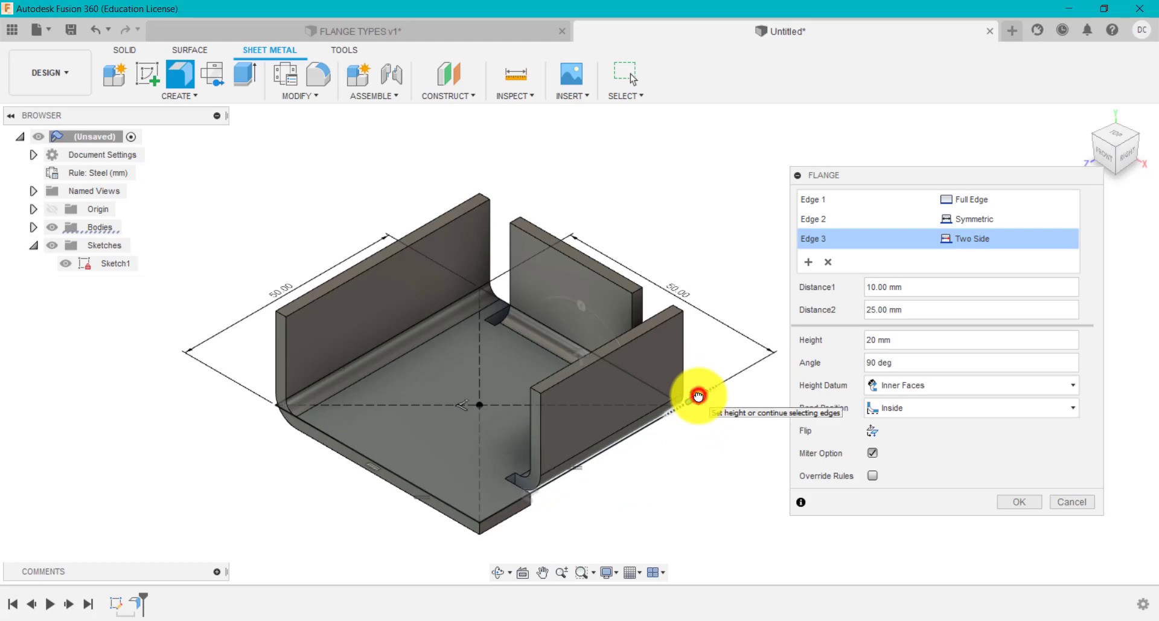
pyautogui.moveTo(699, 396); pyautogui.dragTo(658, 428)
pyautogui.moveTo(529, 495); pyautogui.dragTo(556, 485)
pyautogui.moveTo(659, 425); pyautogui.dragTo(636, 439)
pyautogui.moveTo(544, 483); pyautogui.dragTo(528, 493)
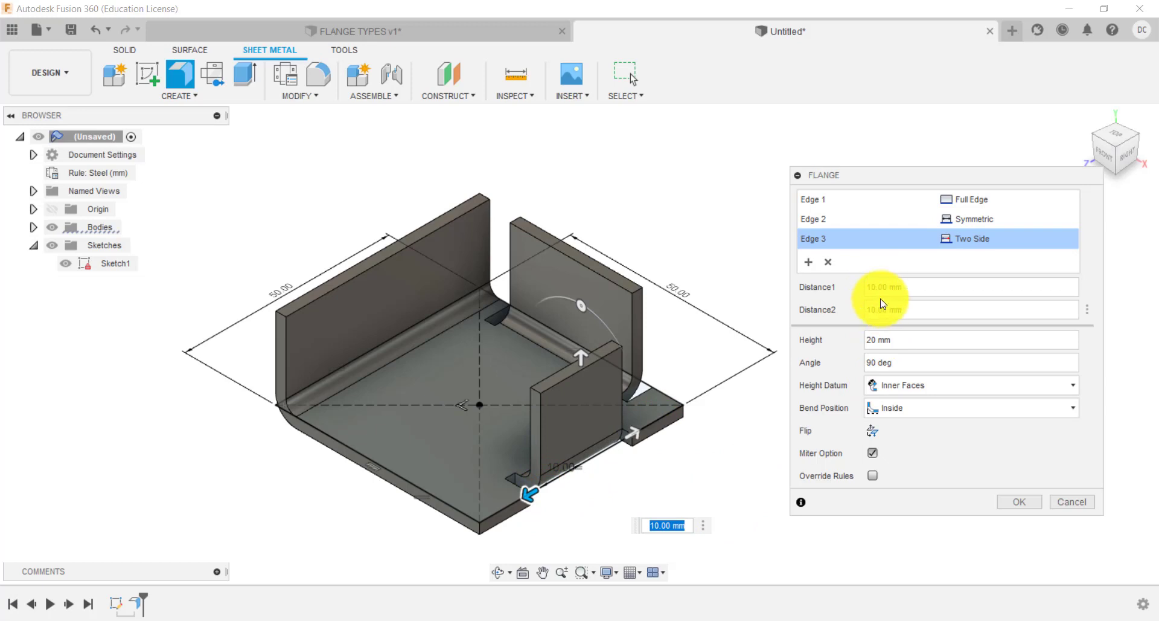
pyautogui.moveTo(920, 288)
pyautogui.mouseDown()
pyautogui.moveTo(866, 287)
pyautogui.moveTo(870, 307)
pyautogui.mouseUp()
pyautogui.write('1515')
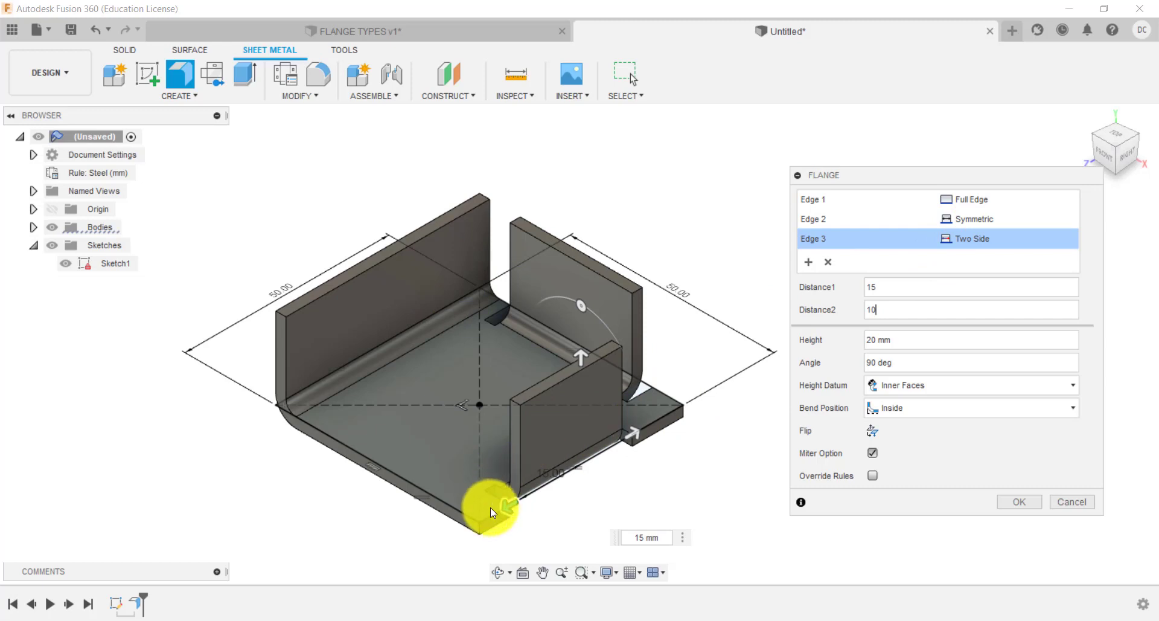
# - Add a fourth flange on the base's front-left edge with the Two Offset width type, using offsets of -14 mm and -15 mm
pyautogui.click(810, 263)
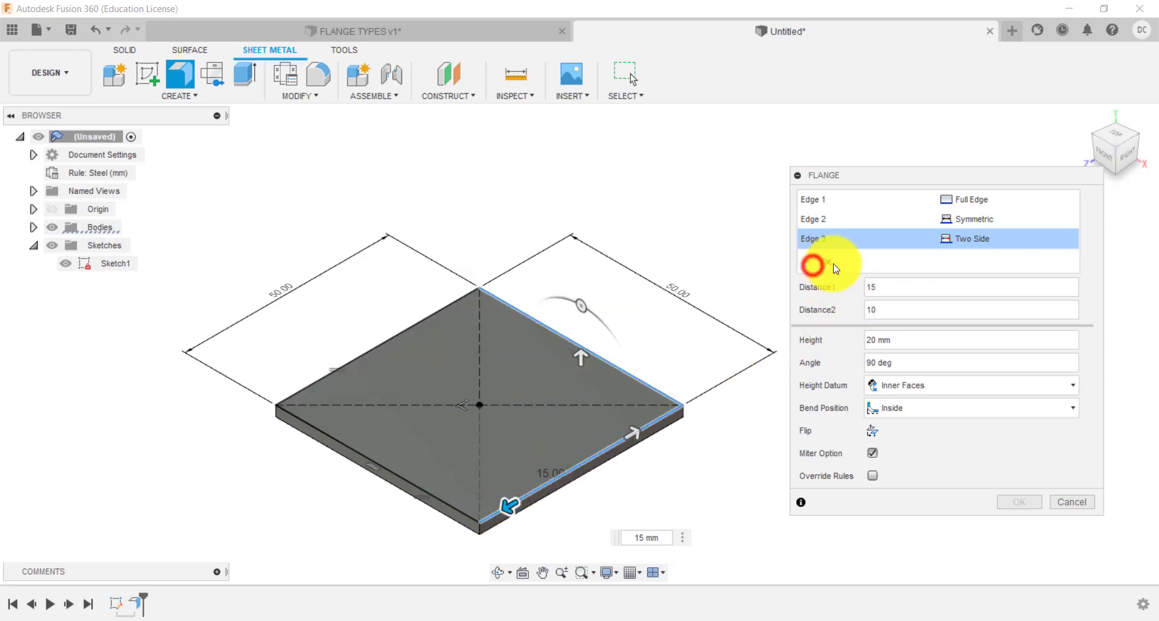
pyautogui.click(419, 487)
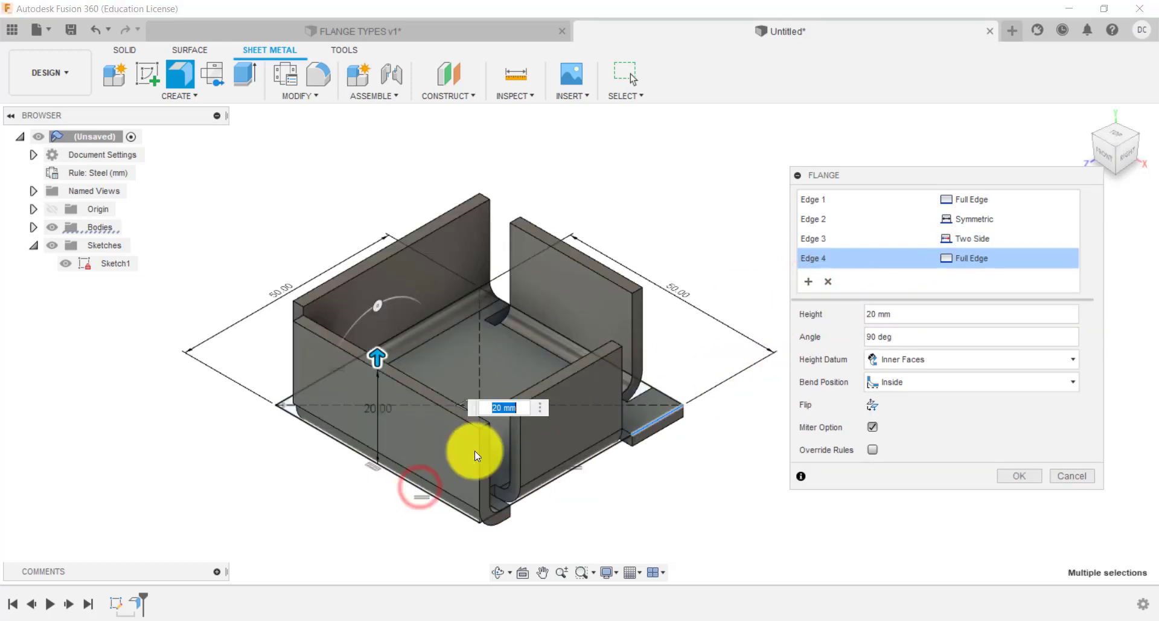
pyautogui.click(955, 260)
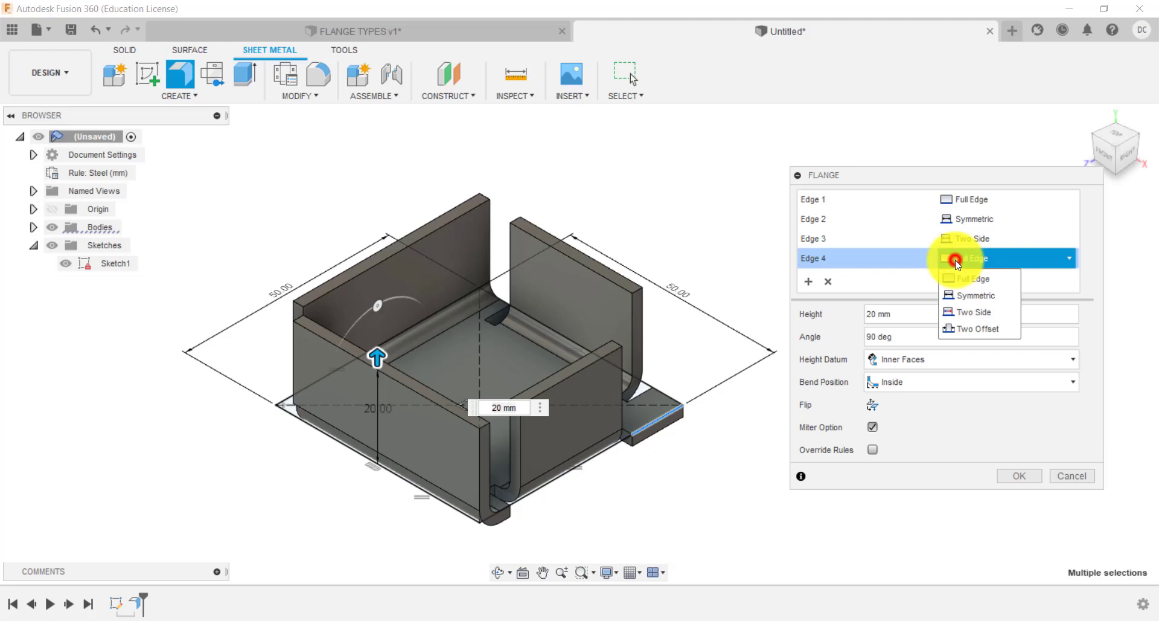
pyautogui.click(983, 330)
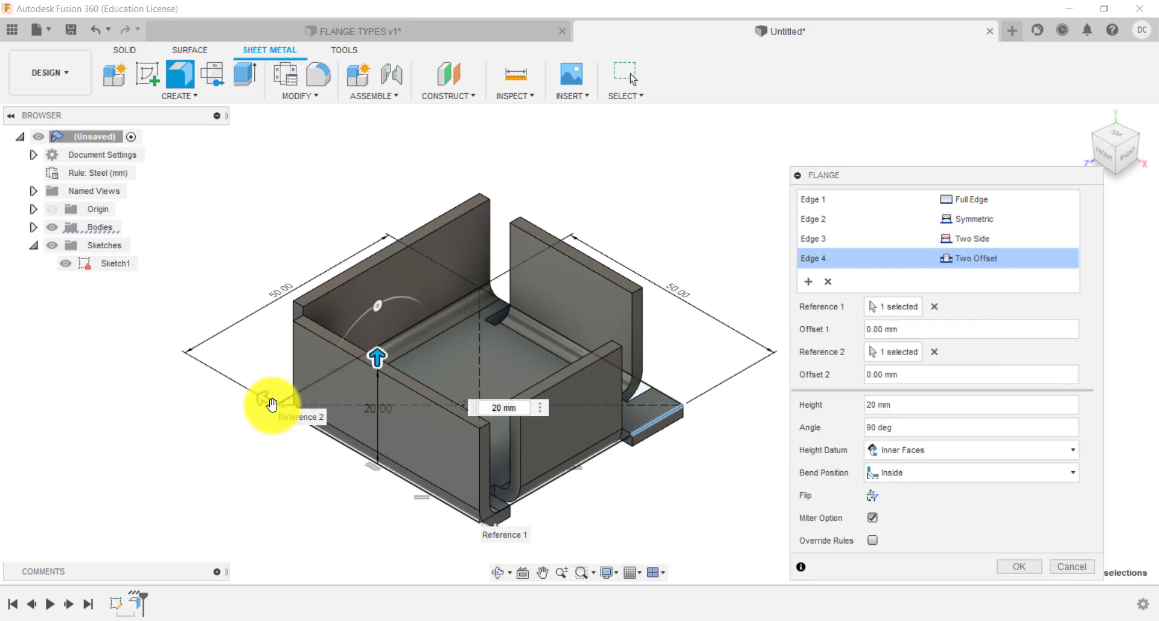
pyautogui.moveTo(272, 403); pyautogui.dragTo(332, 440)
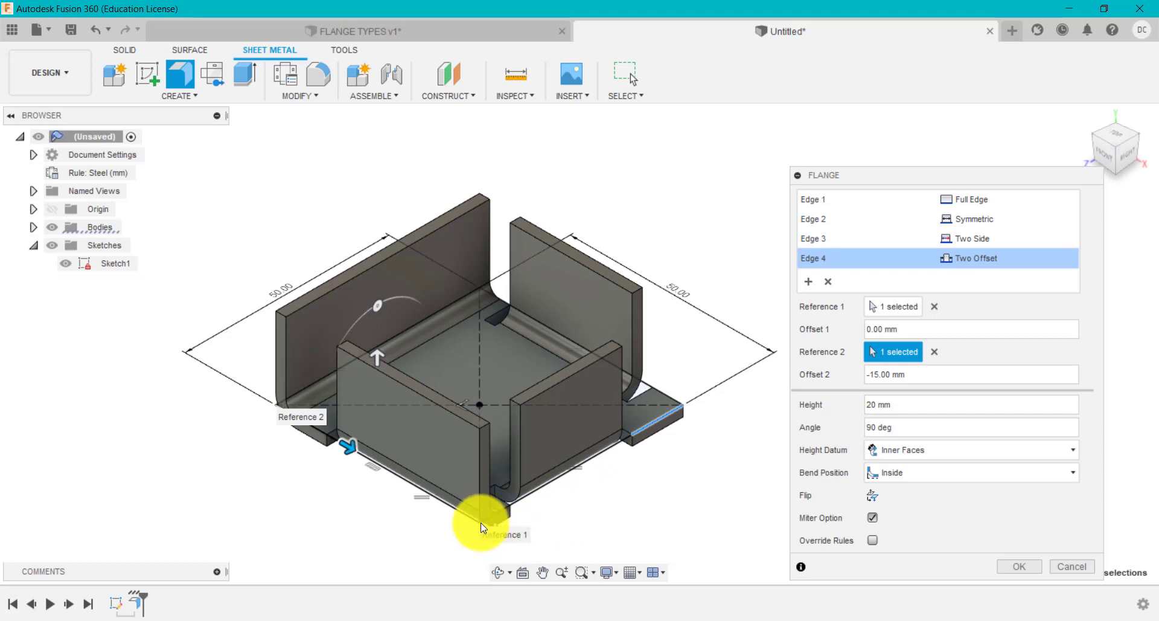
pyautogui.scroll(5, 492, 511)
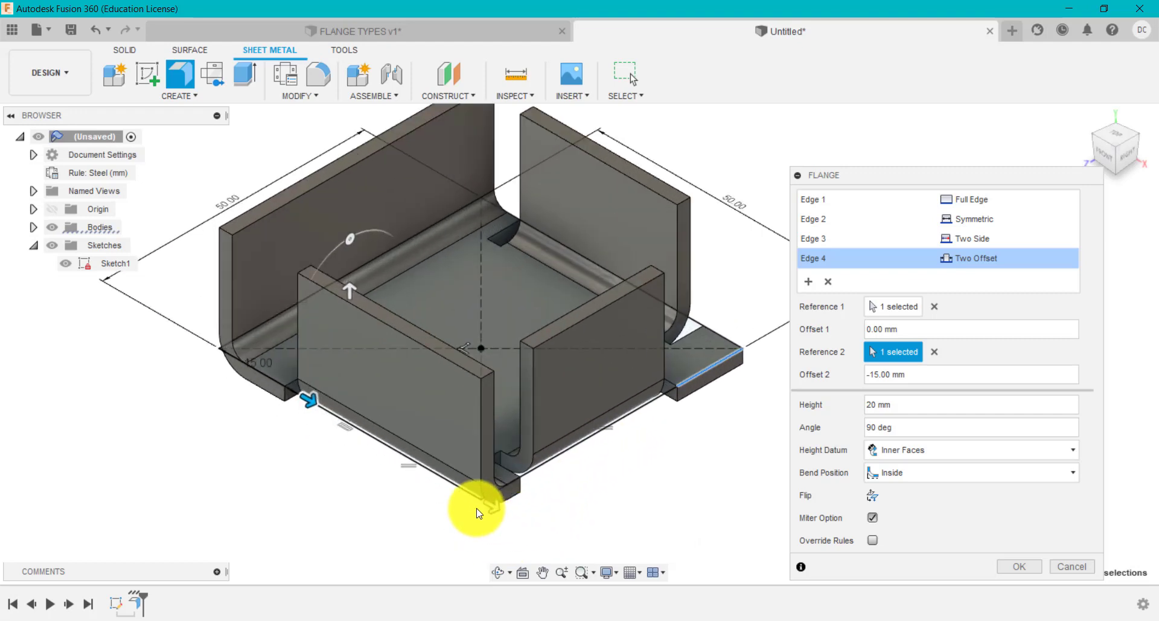
pyautogui.moveTo(495, 503); pyautogui.dragTo(417, 474)
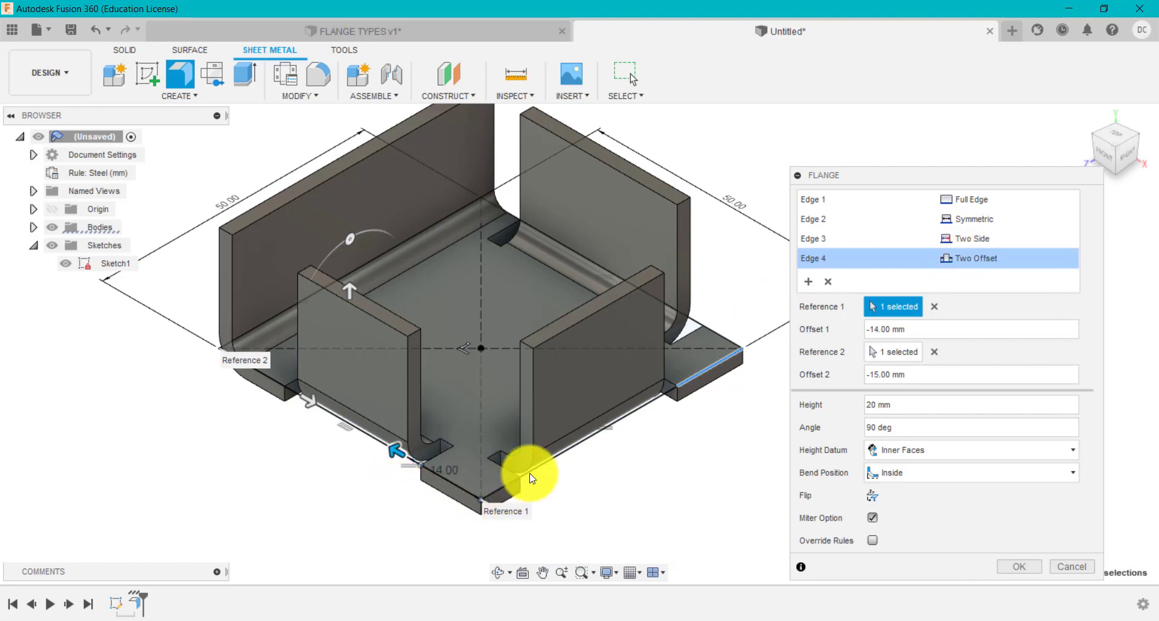
# - Reduce the Two Side flange's height to 19 mm, keep it pointing upward, and complete the four-edge flange feature
pyautogui.click(978, 242)
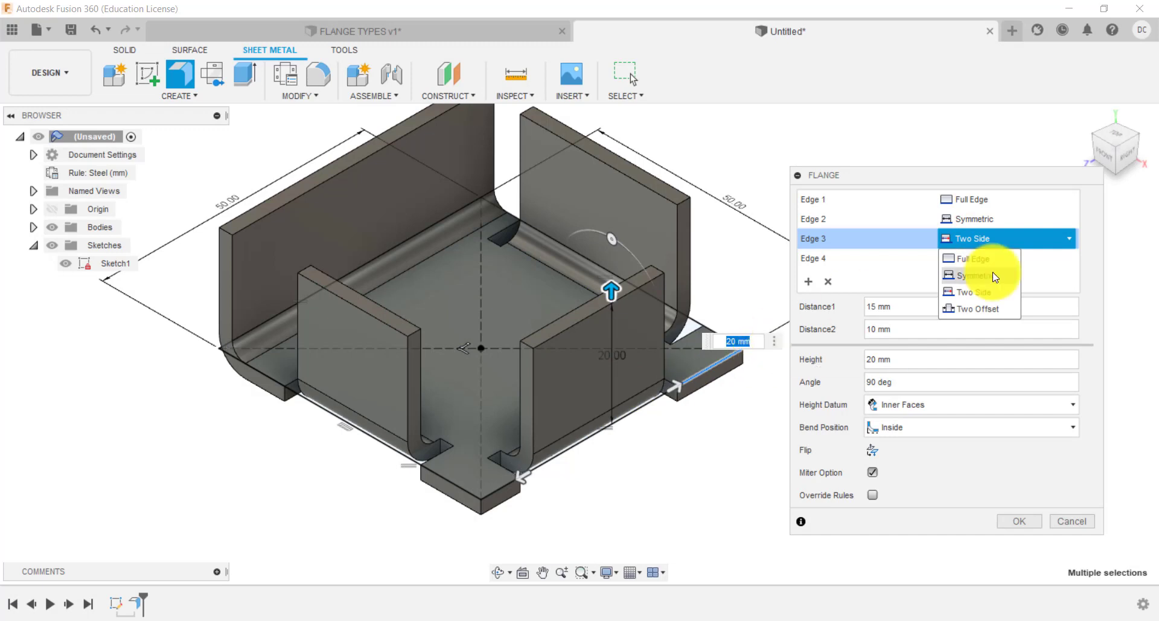
pyautogui.click(1095, 277)
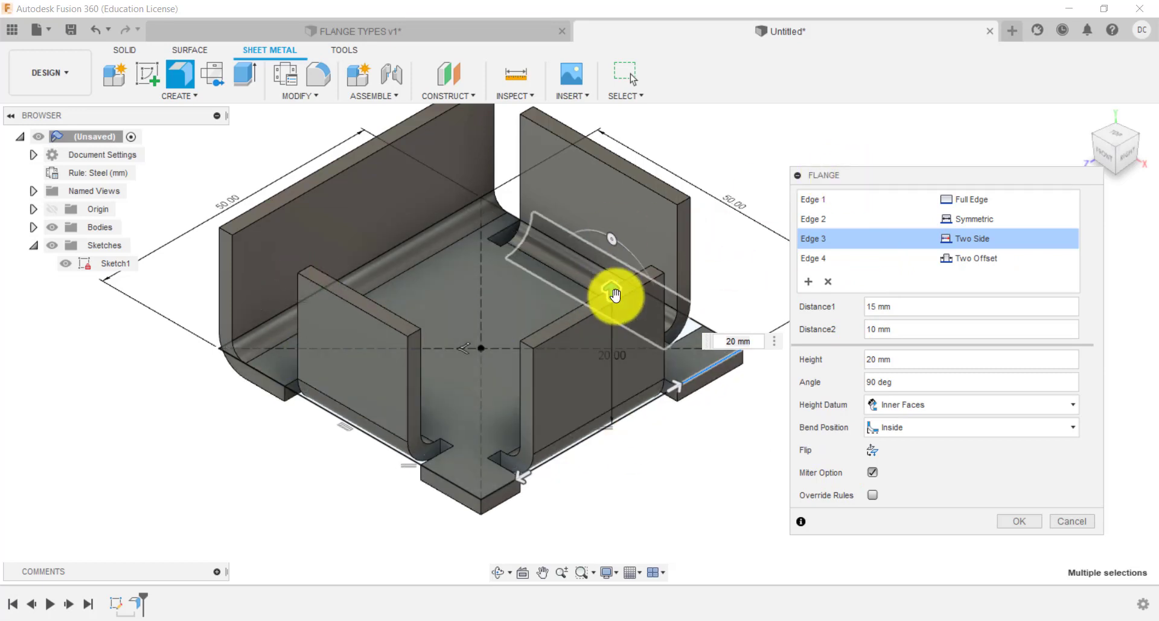
pyautogui.moveTo(615, 294)
pyautogui.mouseDown()
pyautogui.moveTo(611, 241)
pyautogui.moveTo(605, 351)
pyautogui.moveTo(603, 258)
pyautogui.moveTo(609, 297)
pyautogui.mouseUp()
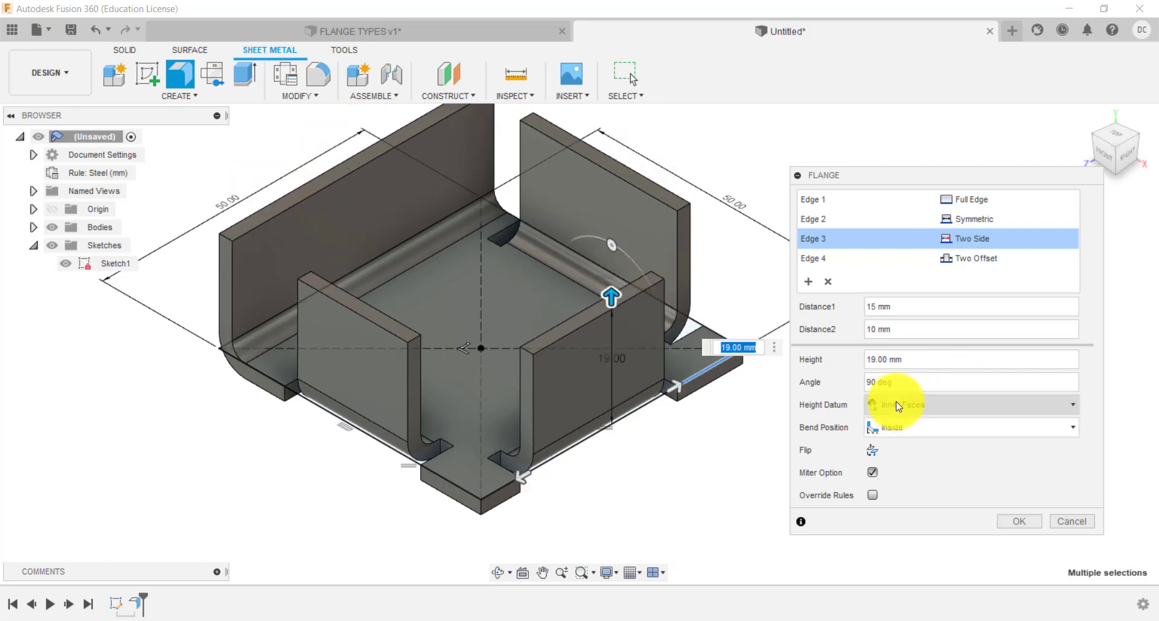
pyautogui.click(872, 450)
pyautogui.click(872, 450)
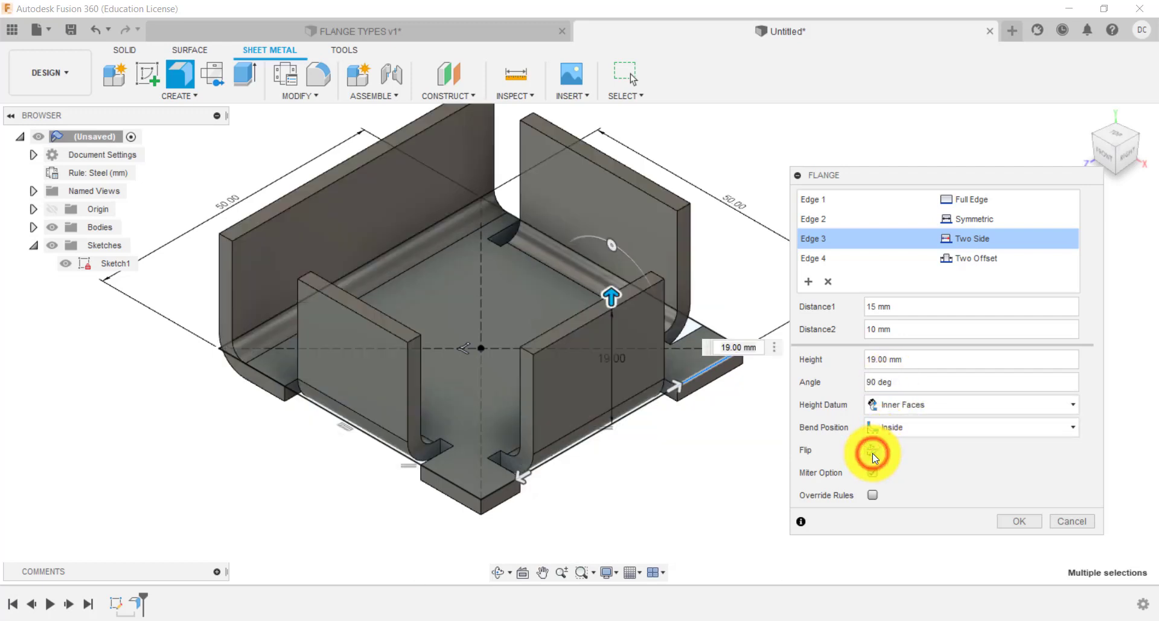
pyautogui.click(1020, 520)
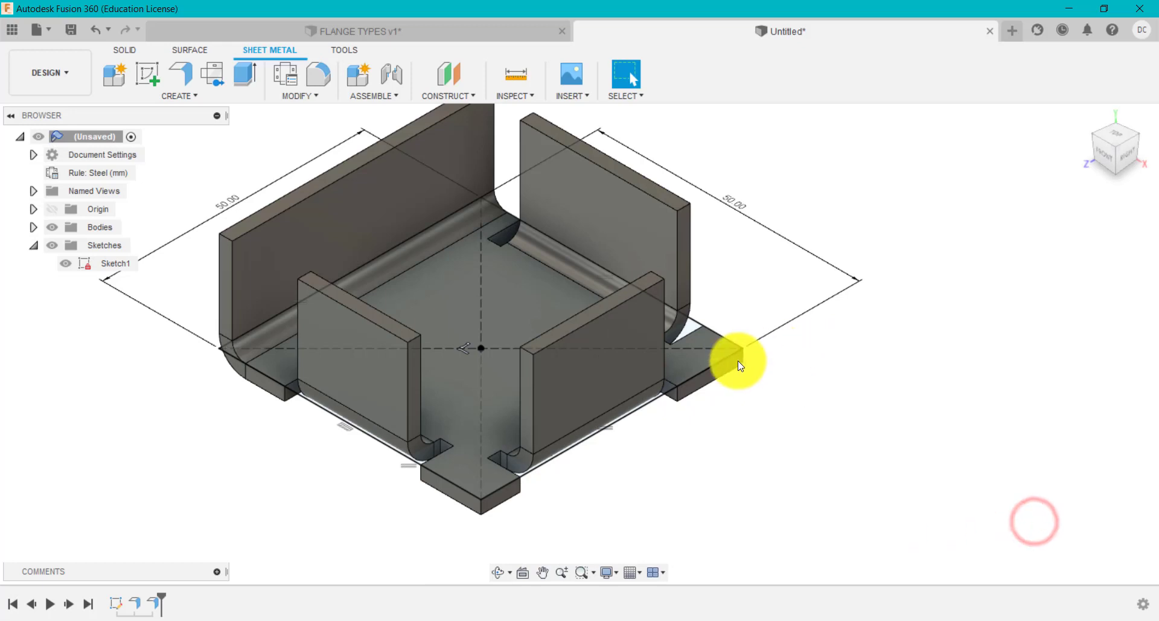
# - Hide the base sketch and its dimensions to show only the finished sheet metal body
pyautogui.scroll(-1, 738, 360)
pyautogui.scroll(-1, 738, 361)
pyautogui.click(300, 489)
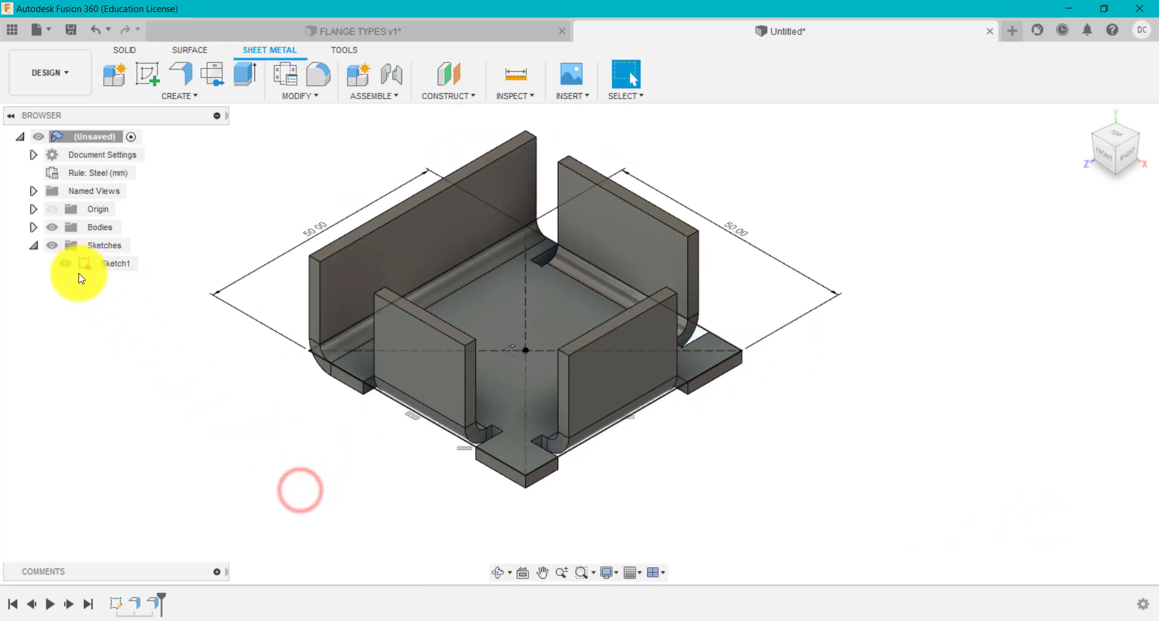
pyautogui.click(65, 263)
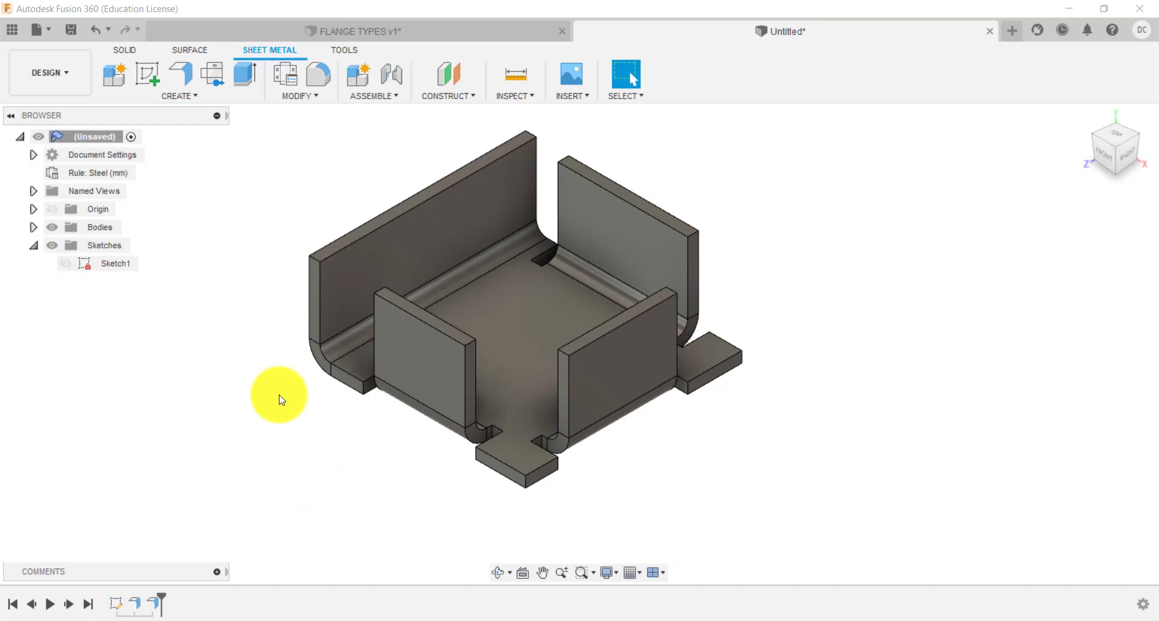
# - Edit the four-edge flange feature and remove its Two Offset flange, Edge 4, from the base's front-left edge
pyautogui.rightClick(160, 604)
pyautogui.click(206, 476)
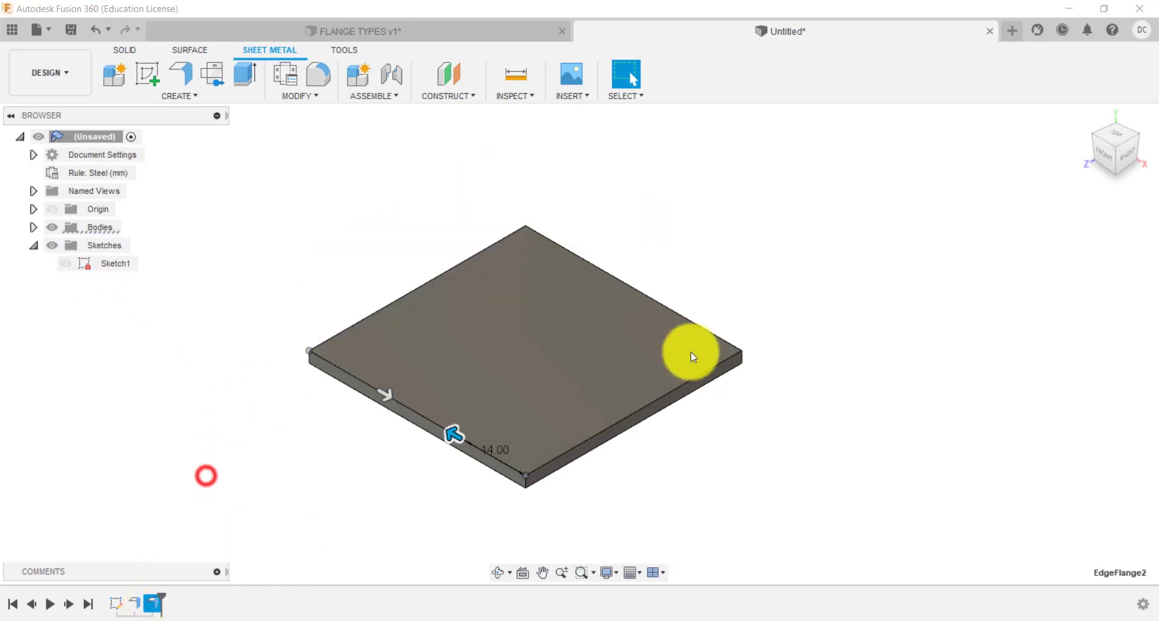
pyautogui.click(829, 283)
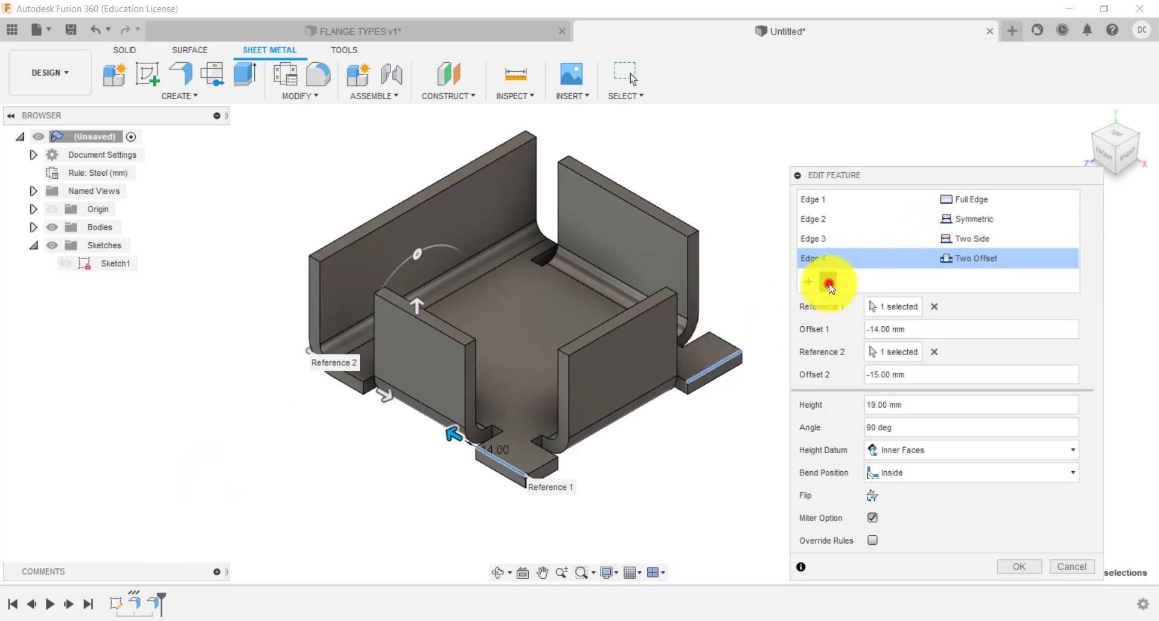
pyautogui.click(1023, 504)
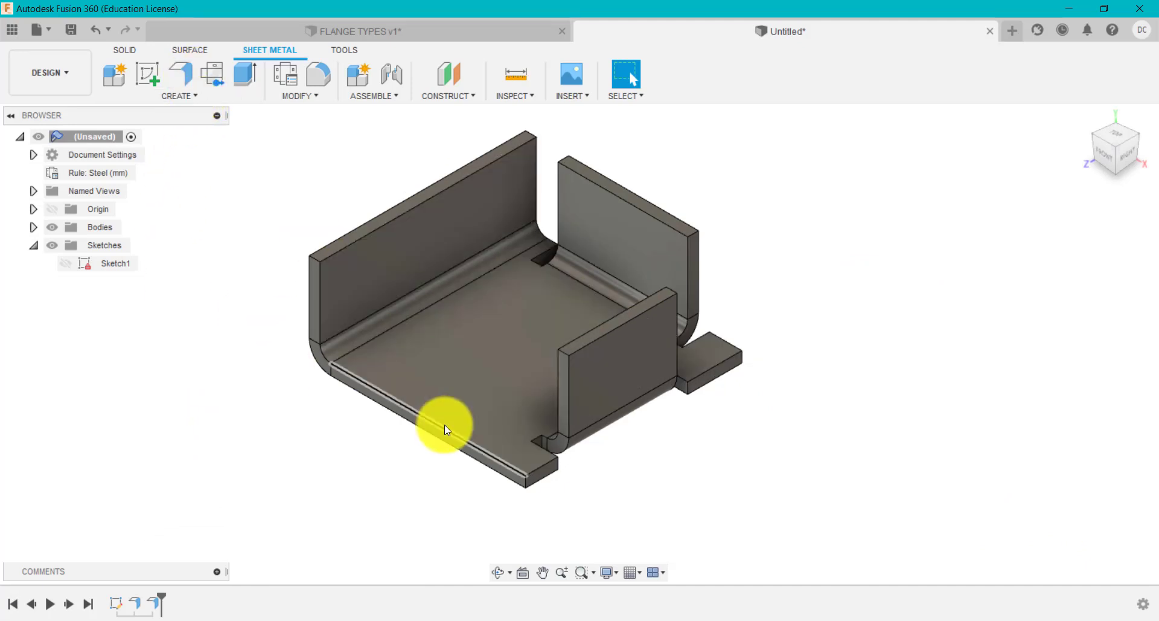
# - Add a Full Edge flange on the base's open front-left edge with a height of 13 mm and an angle of 45 degrees
pyautogui.click(188, 72)
pyautogui.click(413, 414)
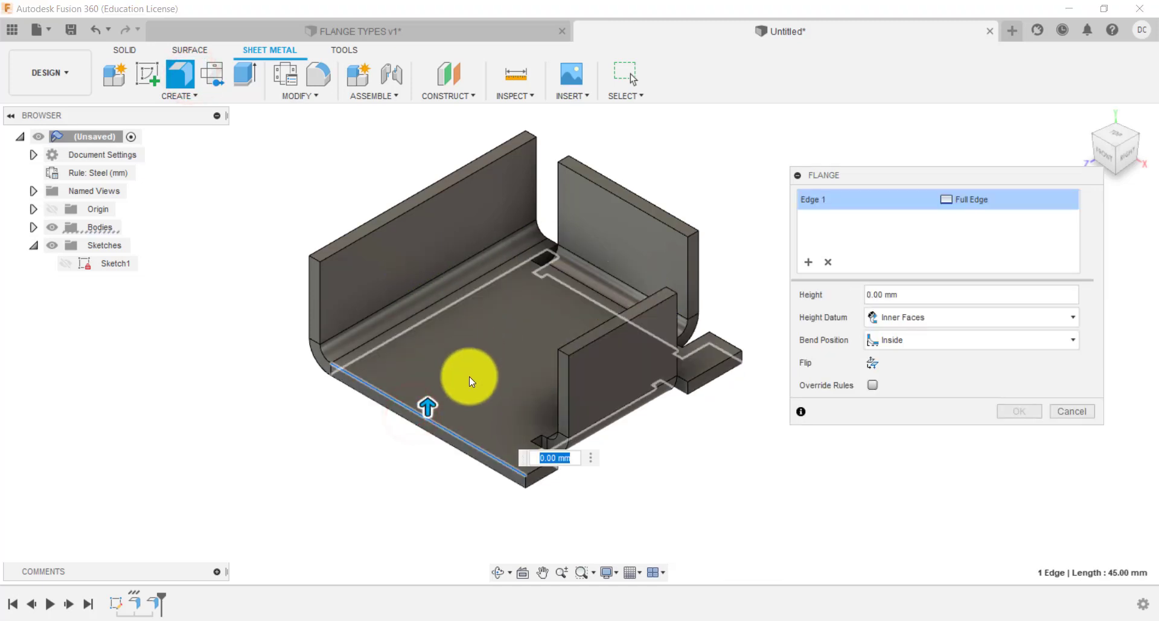
pyautogui.moveTo(431, 412); pyautogui.dragTo(368, 332)
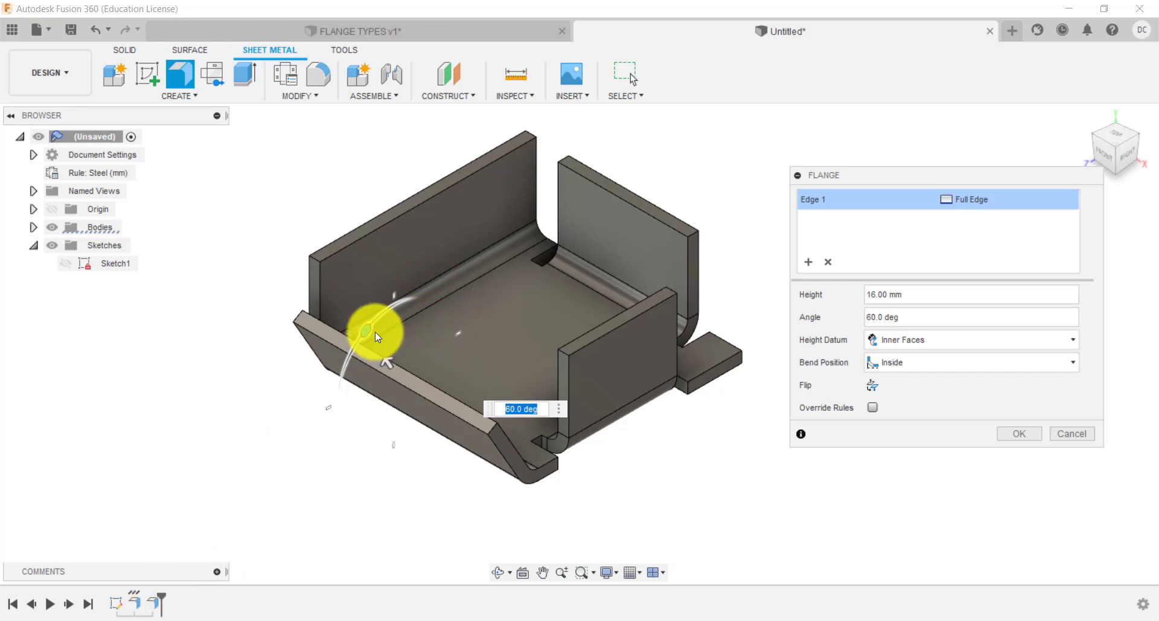
pyautogui.moveTo(390, 360); pyautogui.dragTo(337, 276)
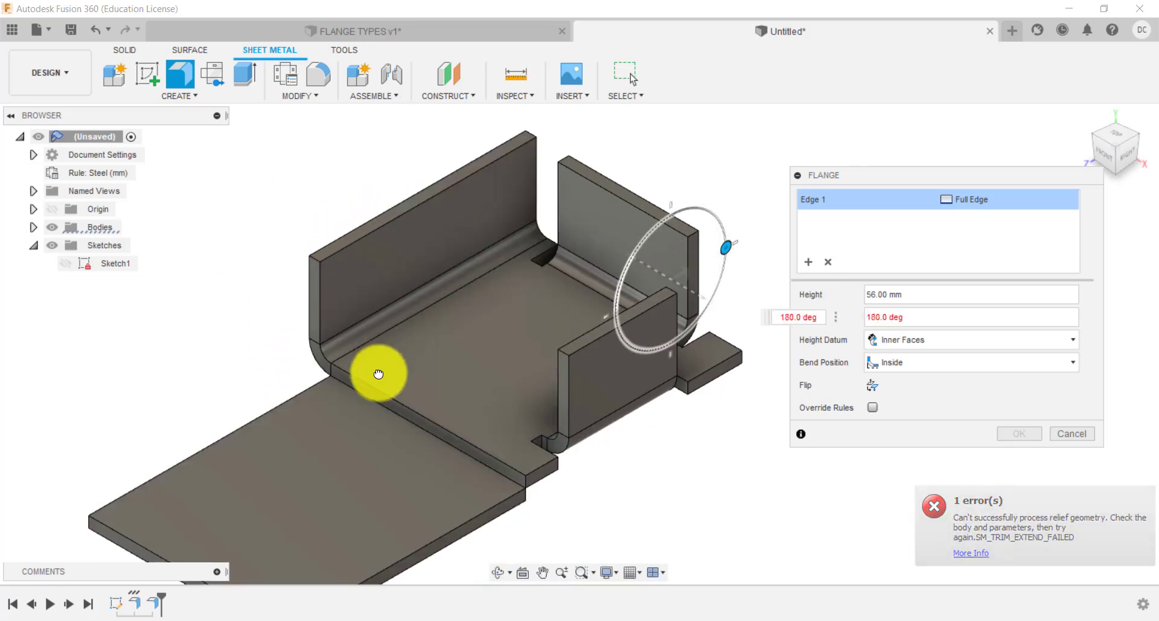
pyautogui.moveTo(730, 248); pyautogui.dragTo(384, 395)
pyautogui.keyDown('shift'); pyautogui.moveTo(652, 473); pyautogui.dragTo(611, 475, button='middle'); pyautogui.keyUp('shift')
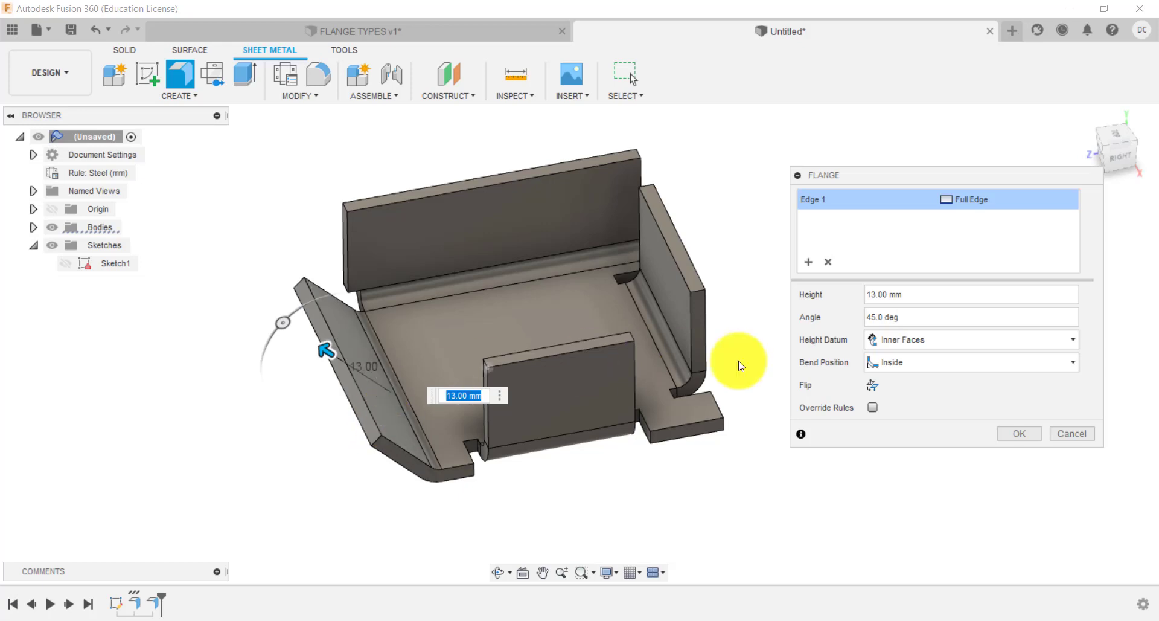
pyautogui.click(966, 199)
pyautogui.click(838, 290)
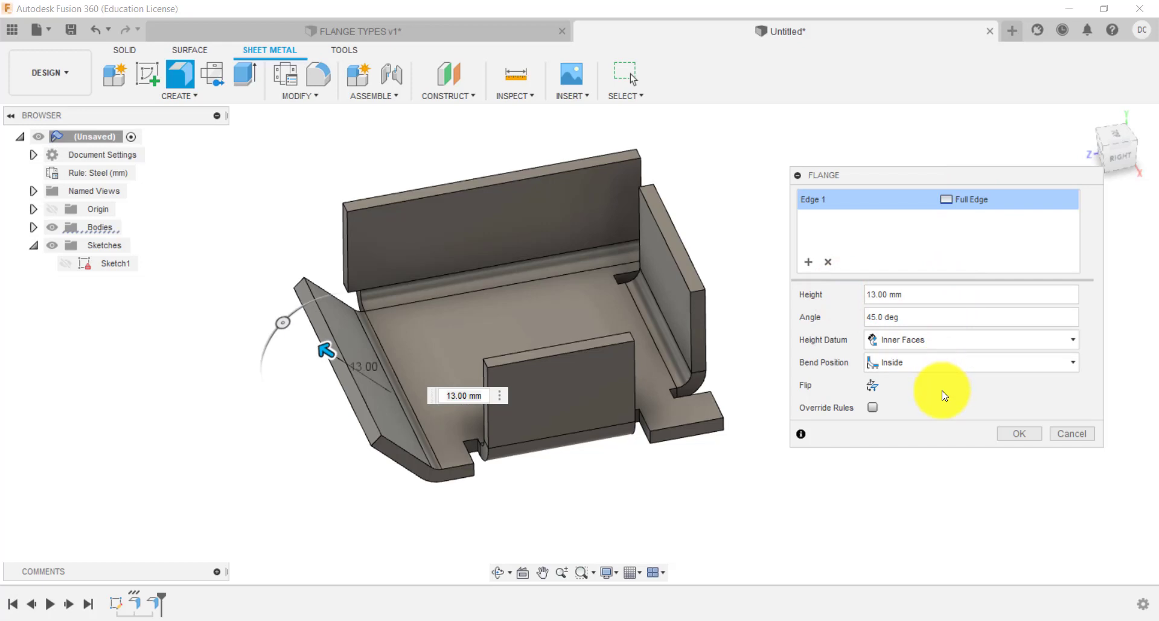
pyautogui.click(1028, 435)
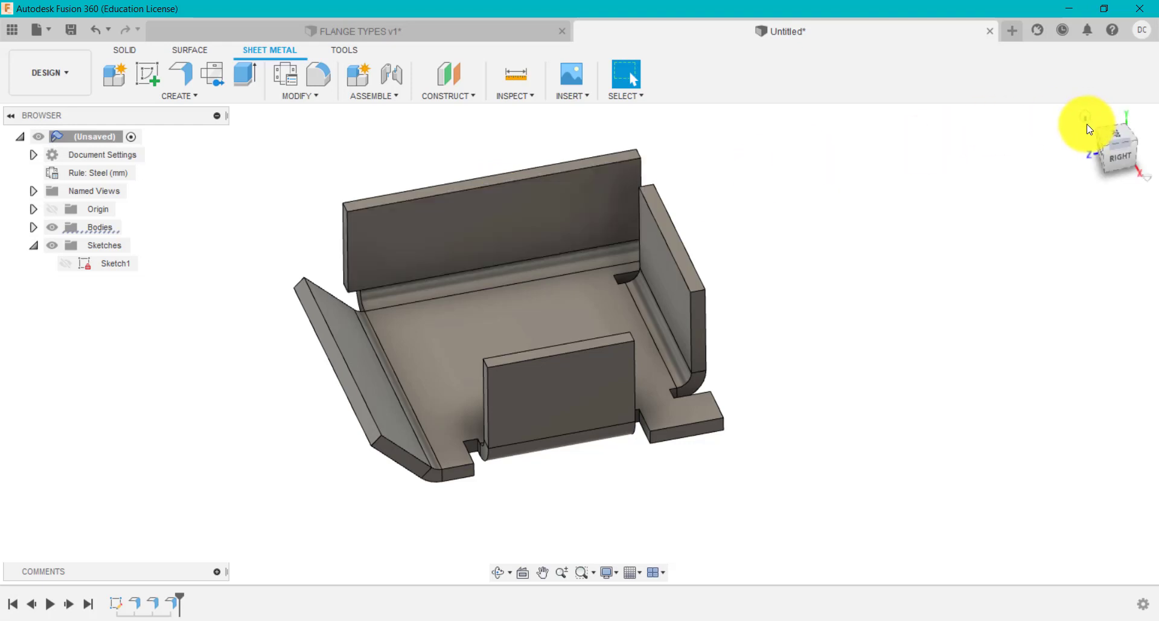
# - Switch the component's sheet metal rule to Stainless Steel (mm) from the library
pyautogui.click(1082, 117)
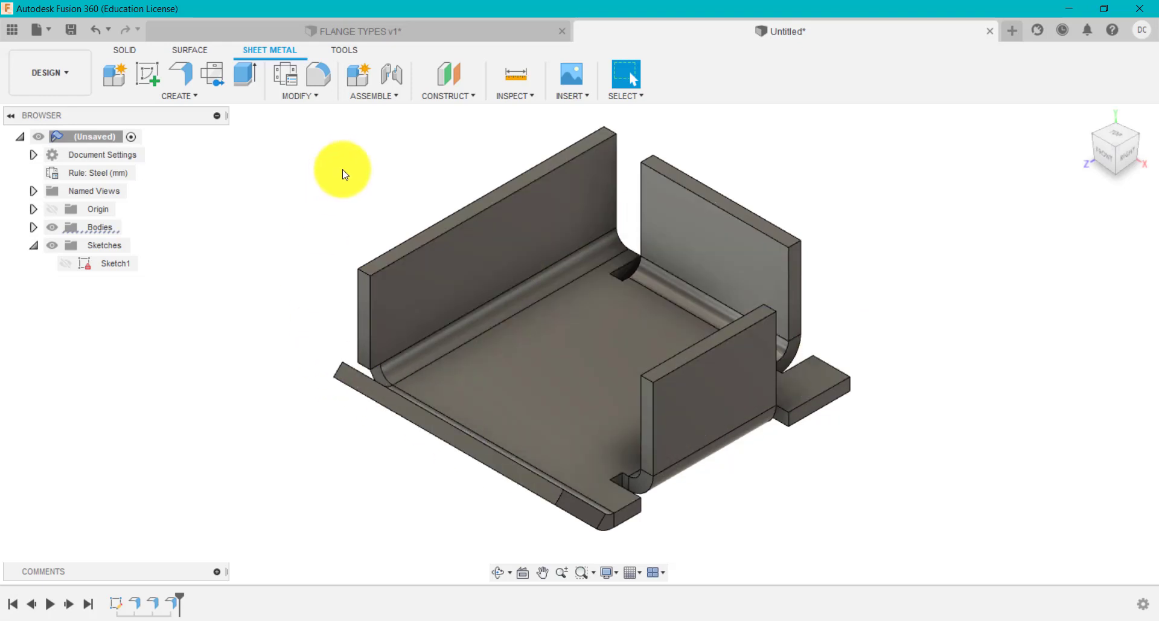
pyautogui.moveTo(124, 176)
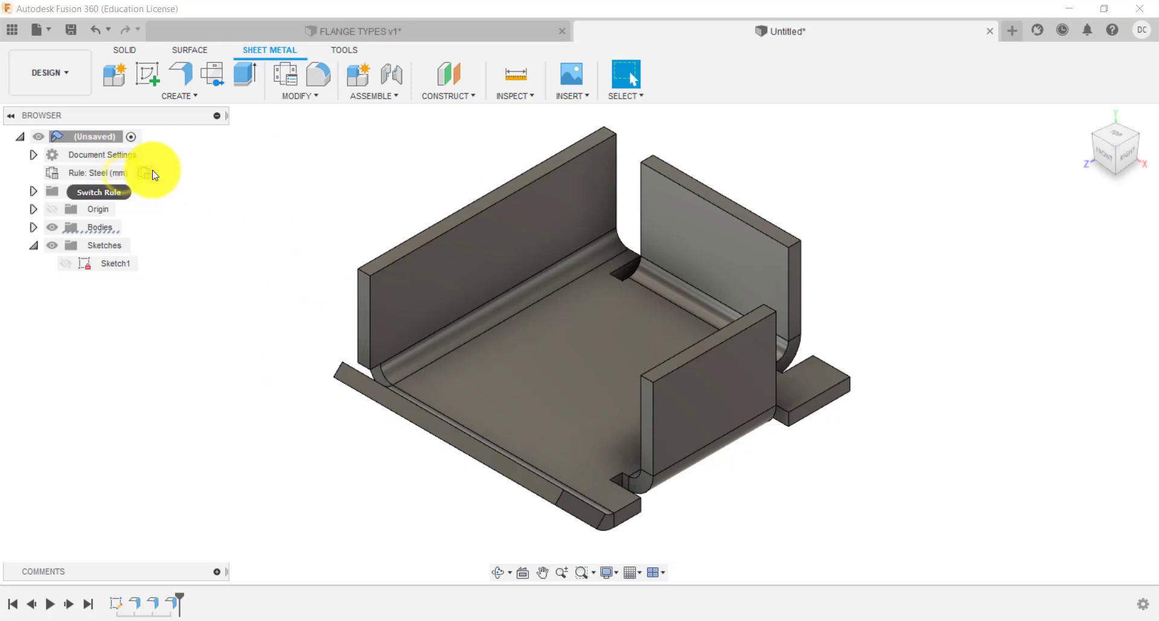
pyautogui.click(150, 171)
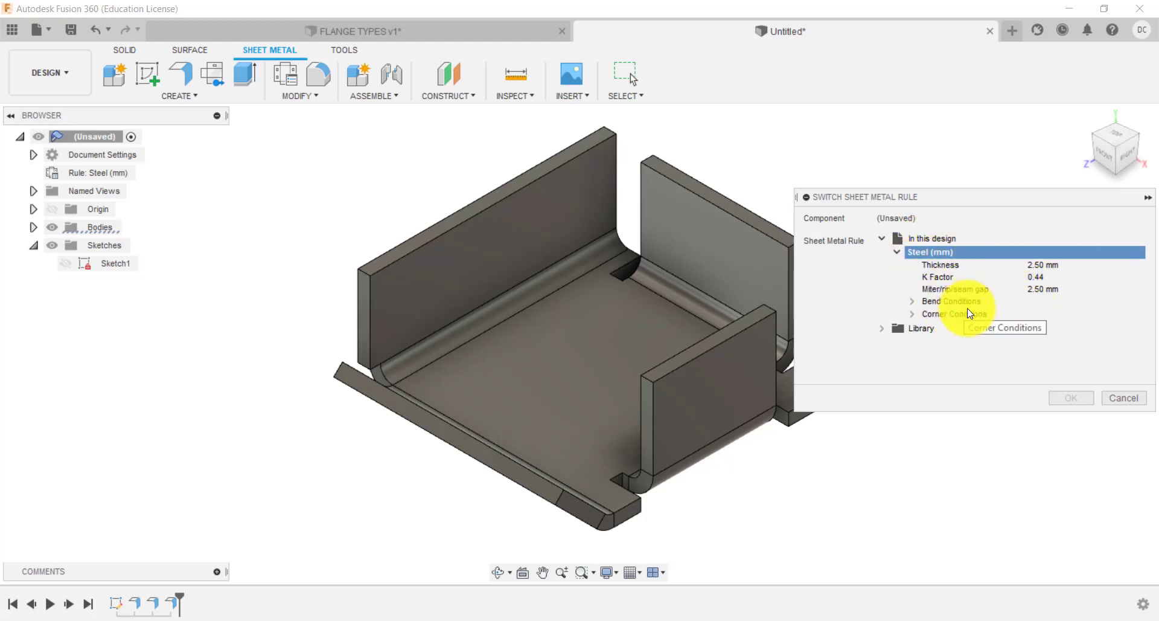
pyautogui.click(886, 329)
pyautogui.click(898, 342)
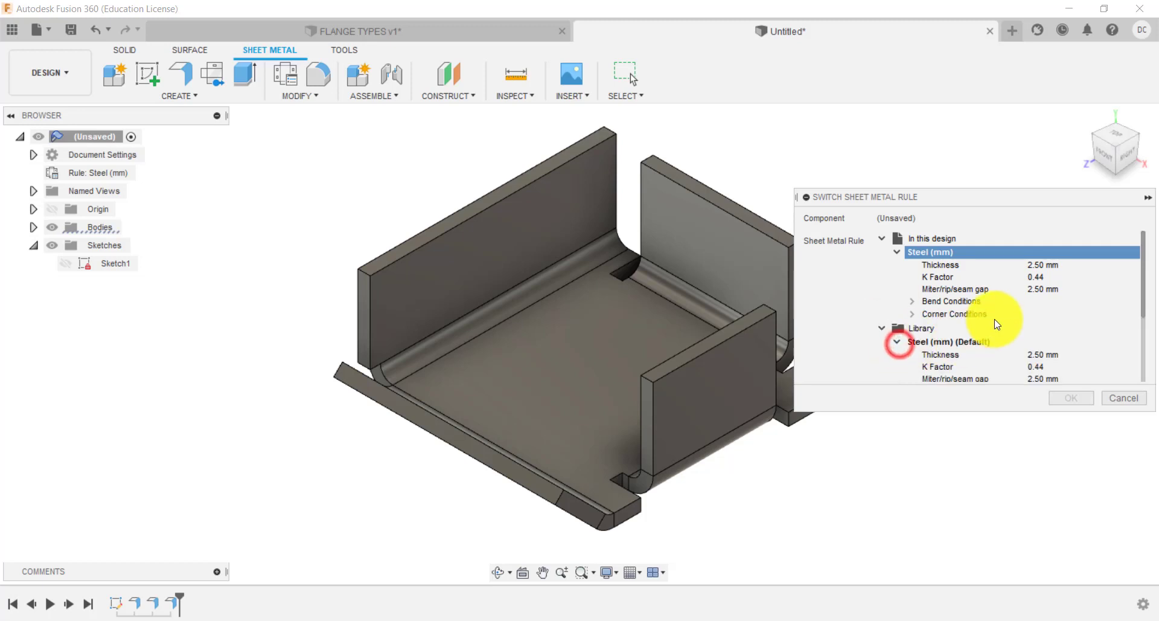
pyautogui.scroll(-3, 998, 314)
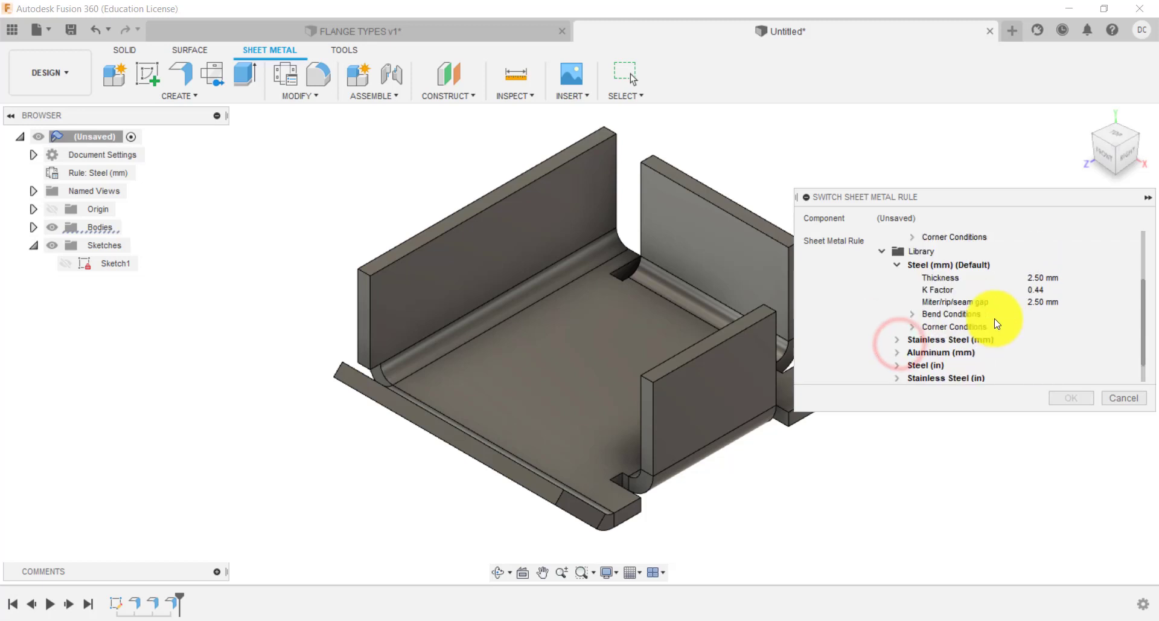
pyautogui.click(899, 341)
pyautogui.scroll(-2, 965, 337)
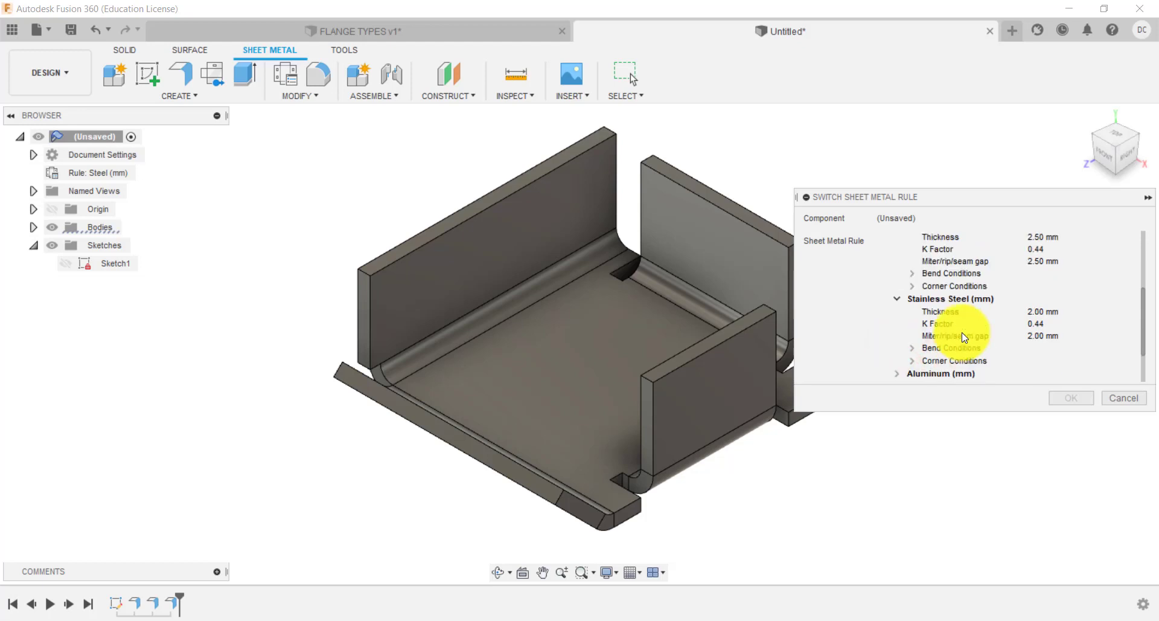
pyautogui.click(929, 299)
pyautogui.click(1064, 397)
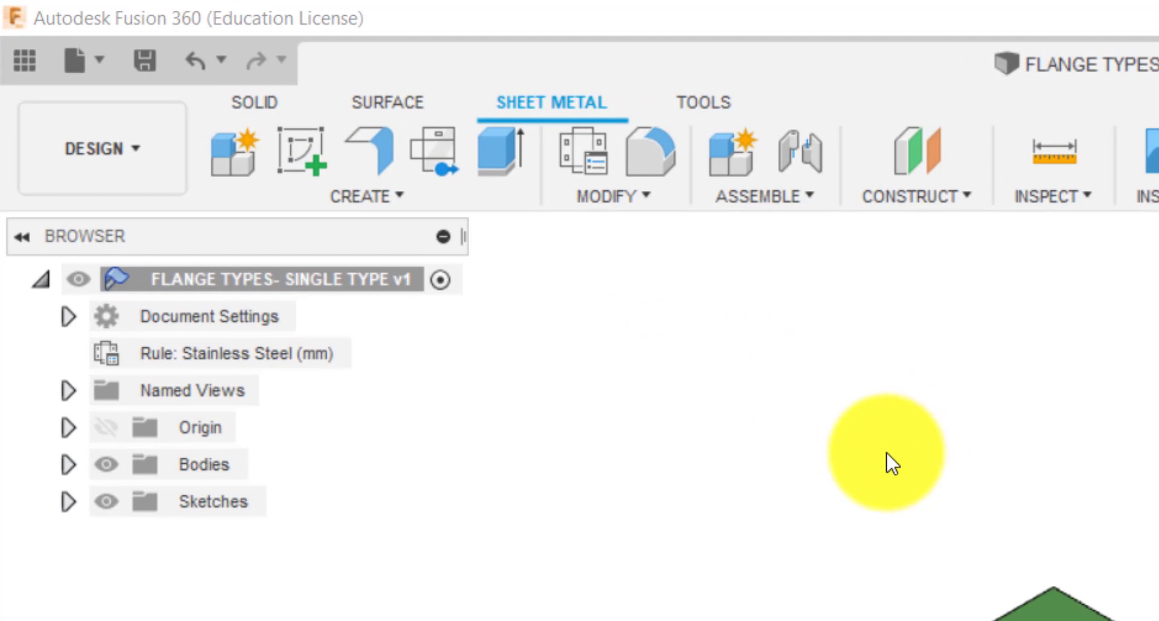
# - Start a Full Edge flange on all four upper edges of the green stainless steel base
pyautogui.click(381, 151)
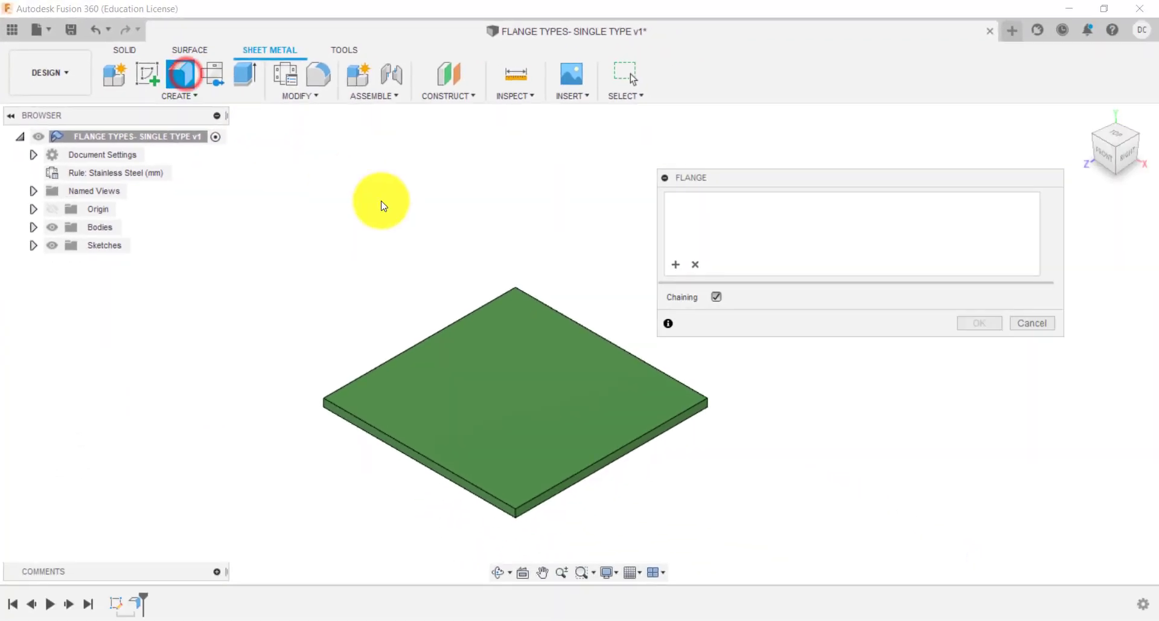
pyautogui.click(462, 317)
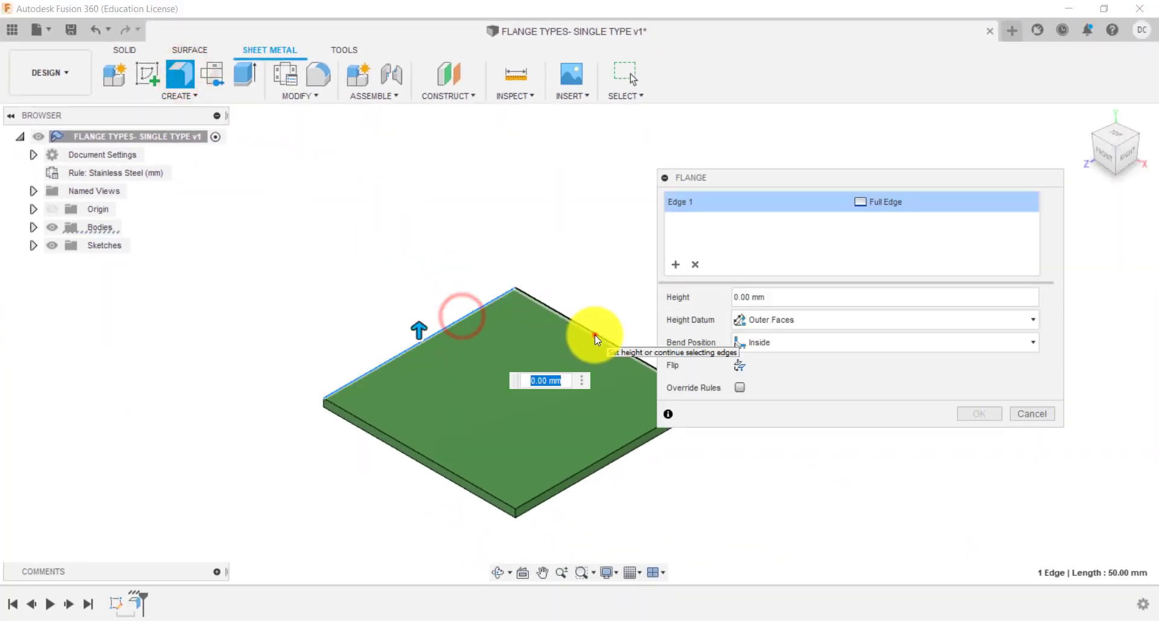
pyautogui.click(596, 334)
pyautogui.click(484, 486)
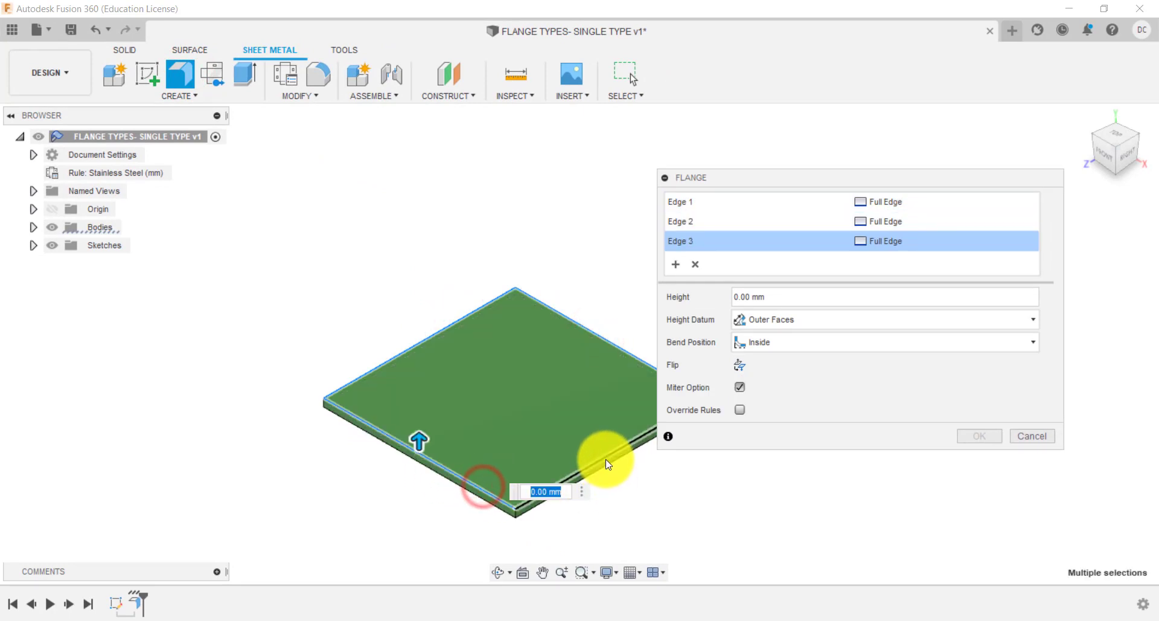
pyautogui.click(601, 462)
pyautogui.moveTo(783, 178); pyautogui.dragTo(868, 155)
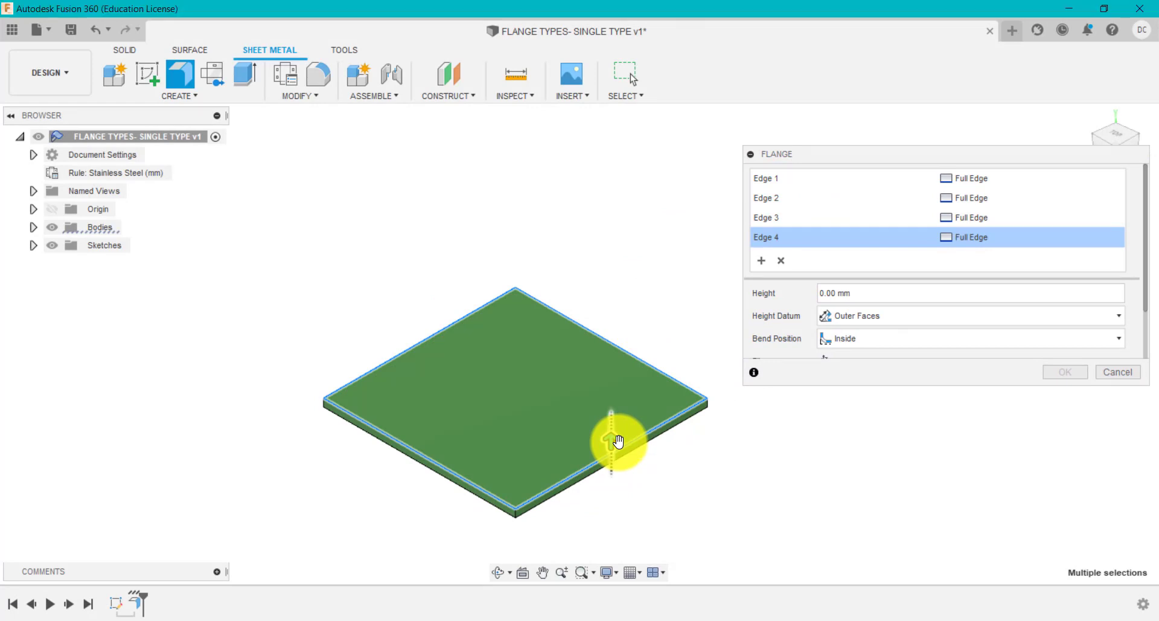
# - Set the four-edge flange's height to 25 mm and its angle to 70 degrees, and complete it
pyautogui.moveTo(617, 442); pyautogui.dragTo(604, 355)
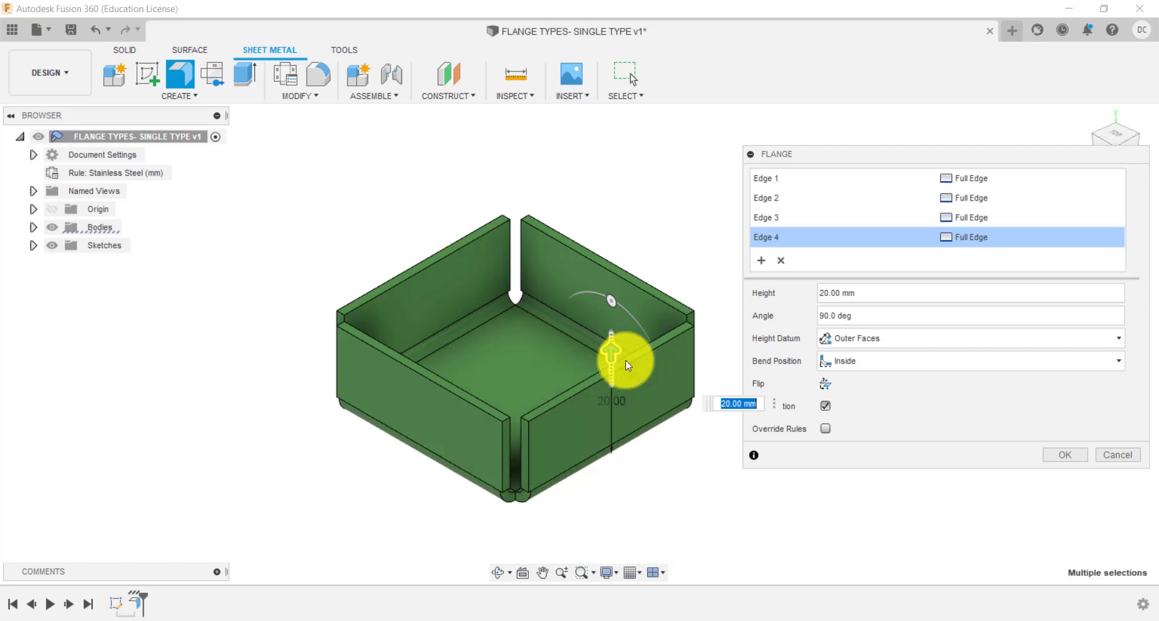
pyautogui.moveTo(614, 354); pyautogui.dragTo(609, 332)
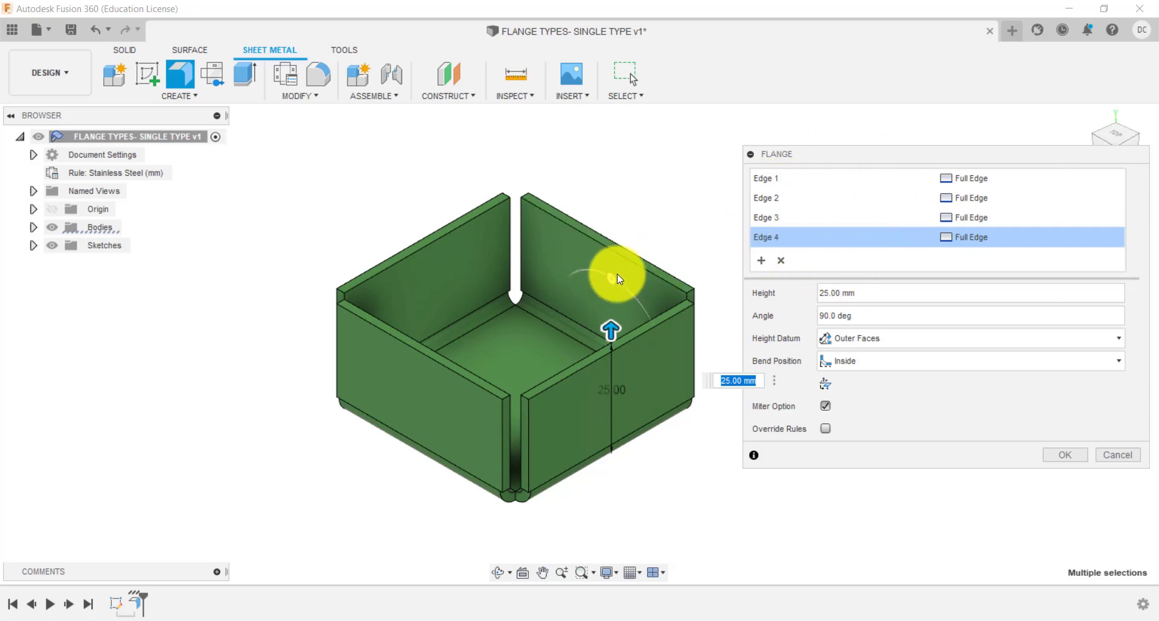
pyautogui.moveTo(609, 274); pyautogui.dragTo(629, 288)
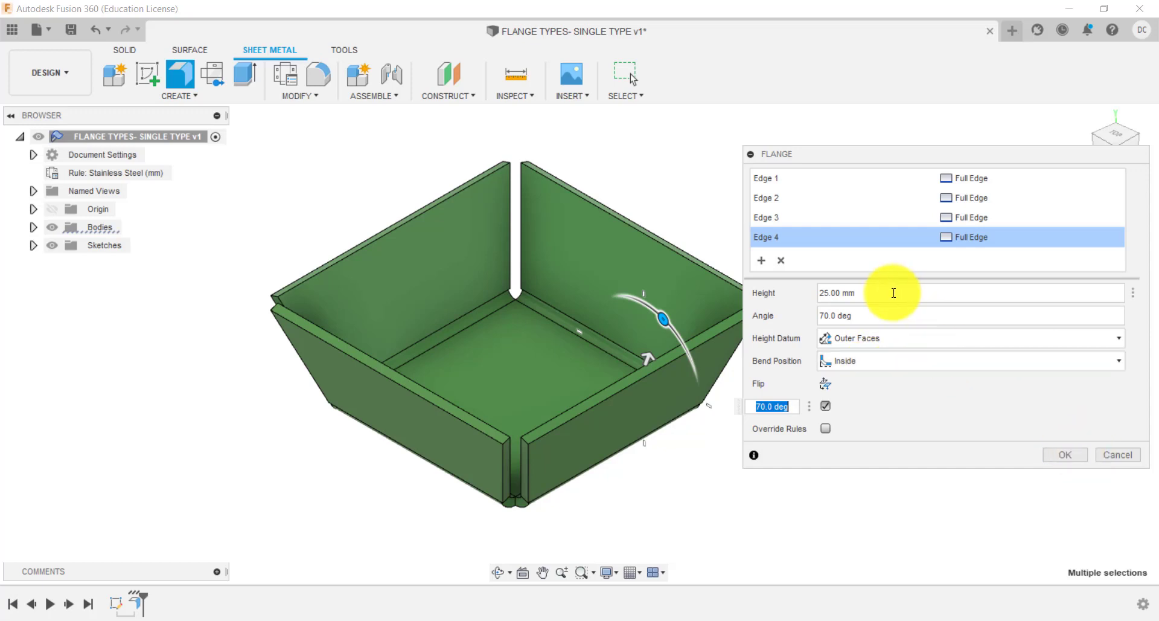
pyautogui.click(1074, 455)
pyautogui.scroll(-3, 757, 246)
pyautogui.scroll(3, 728, 180)
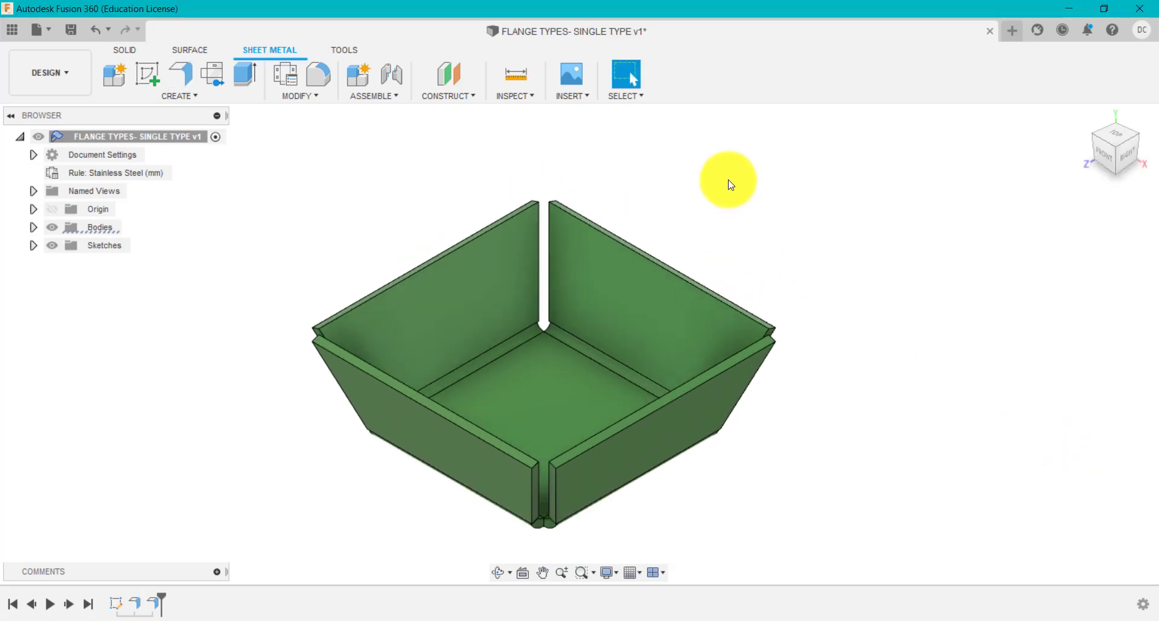
# - Add inward Full Edge flanges along the top edges of all four slanted walls, 25 mm high at 70 degrees
pyautogui.click(189, 73)
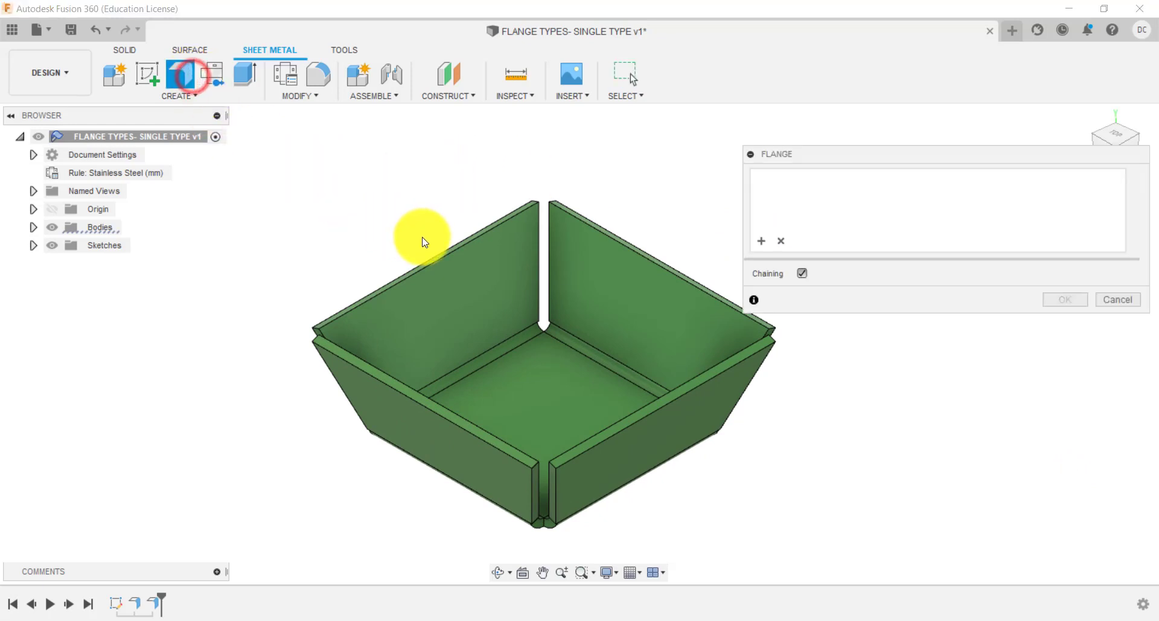
pyautogui.click(440, 257)
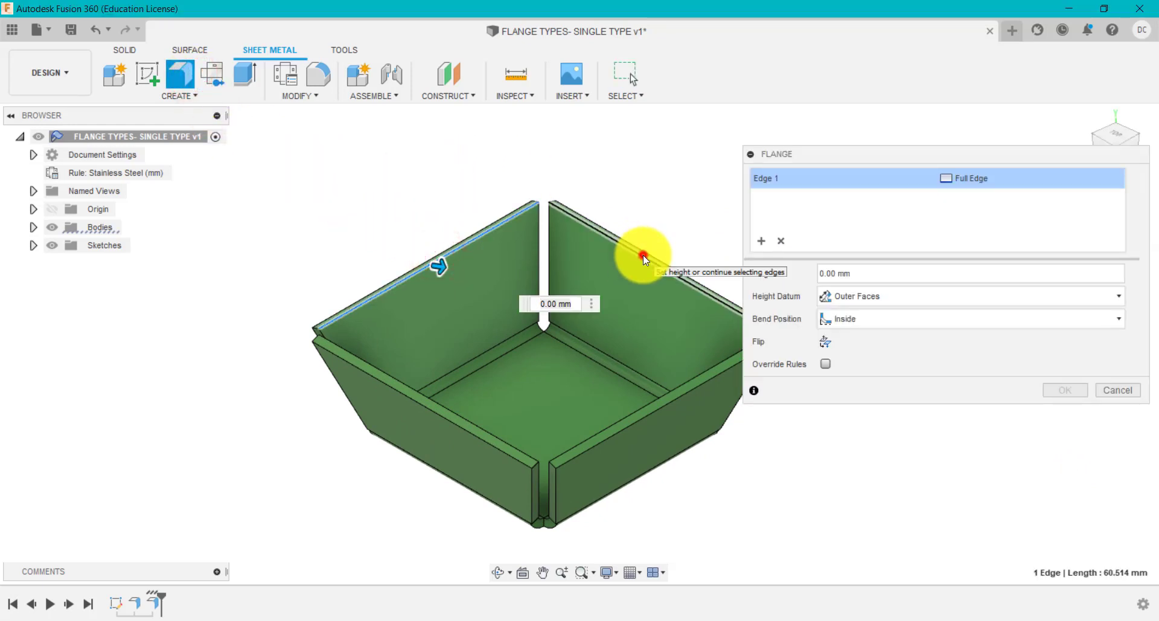
pyautogui.click(643, 253)
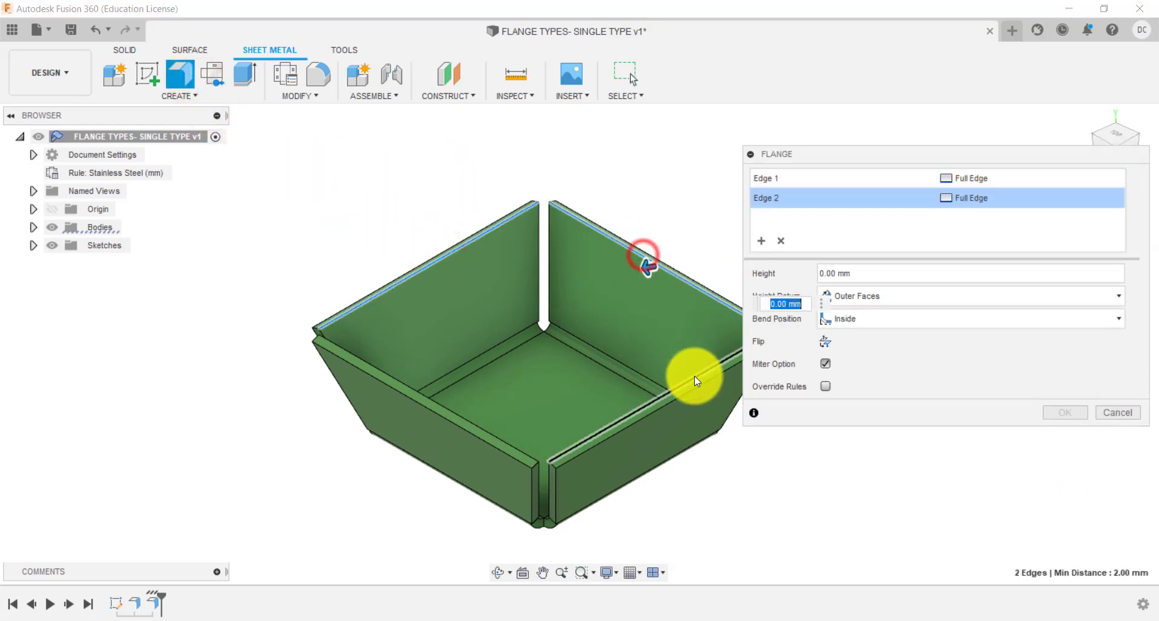
pyautogui.click(432, 404)
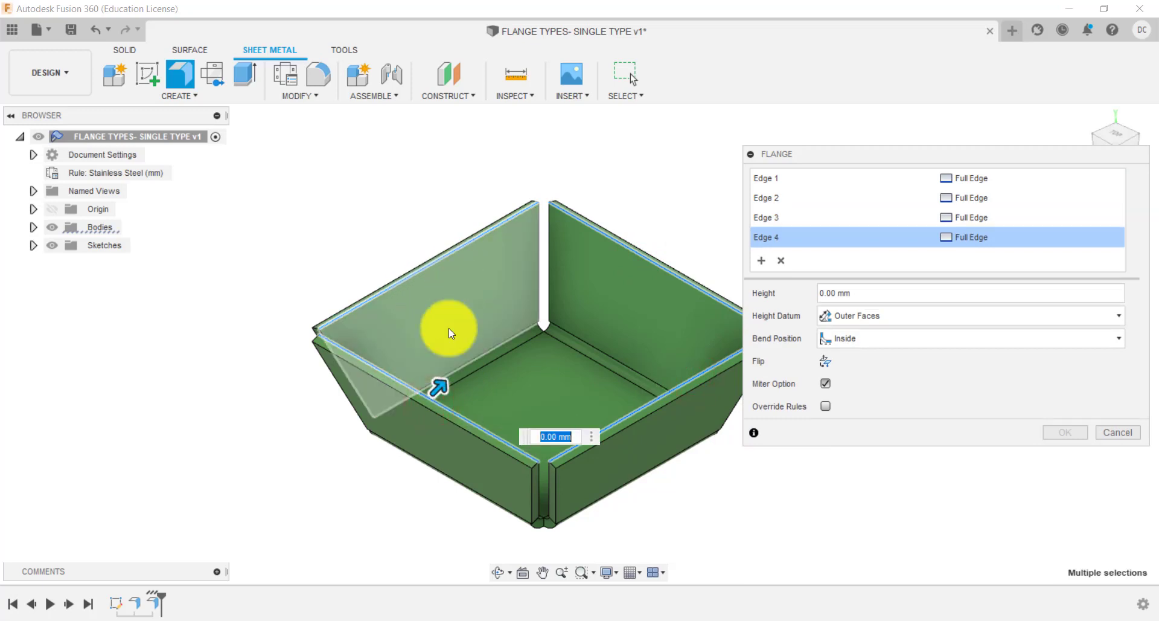
pyautogui.moveTo(440, 390); pyautogui.dragTo(518, 285)
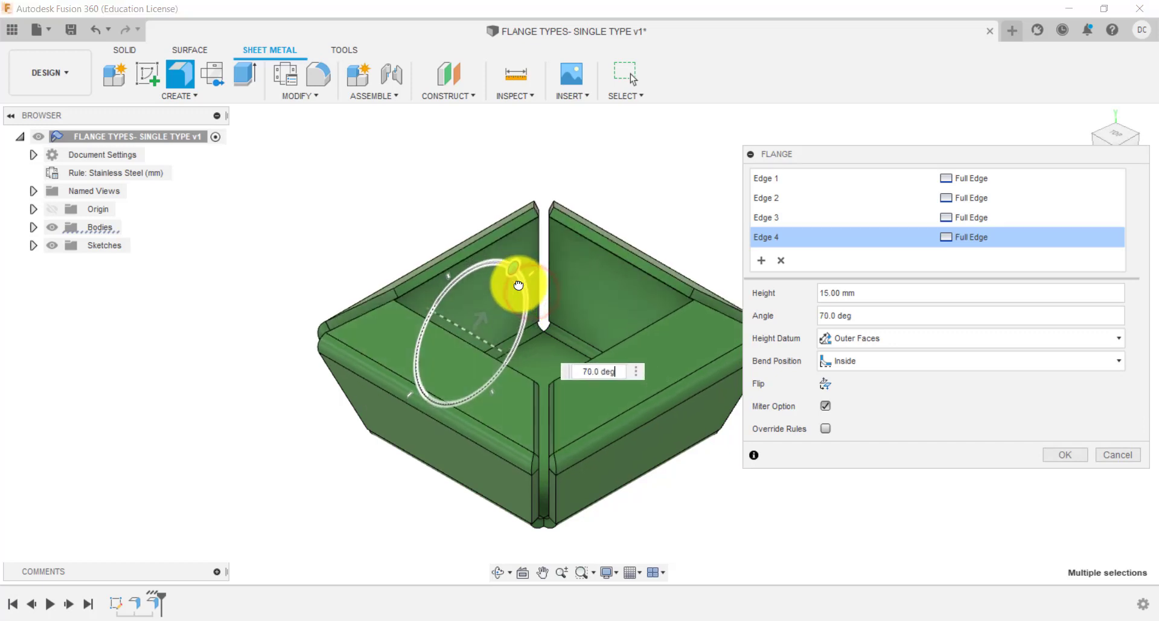
pyautogui.moveTo(481, 318); pyautogui.dragTo(494, 306)
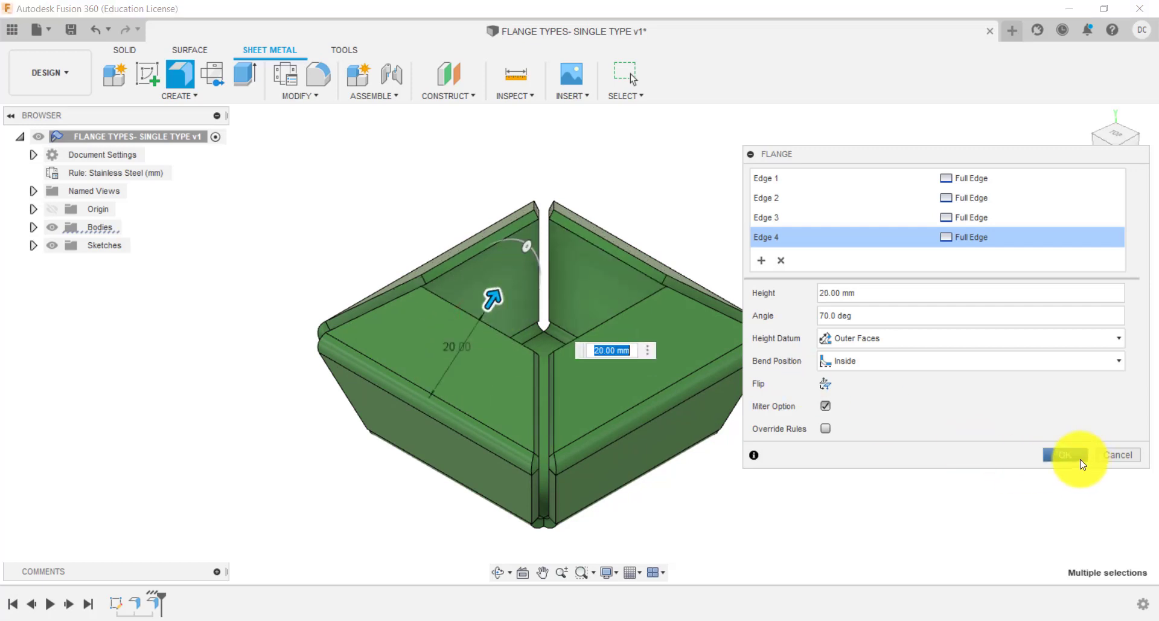
pyautogui.moveTo(498, 304); pyautogui.dragTo(506, 292)
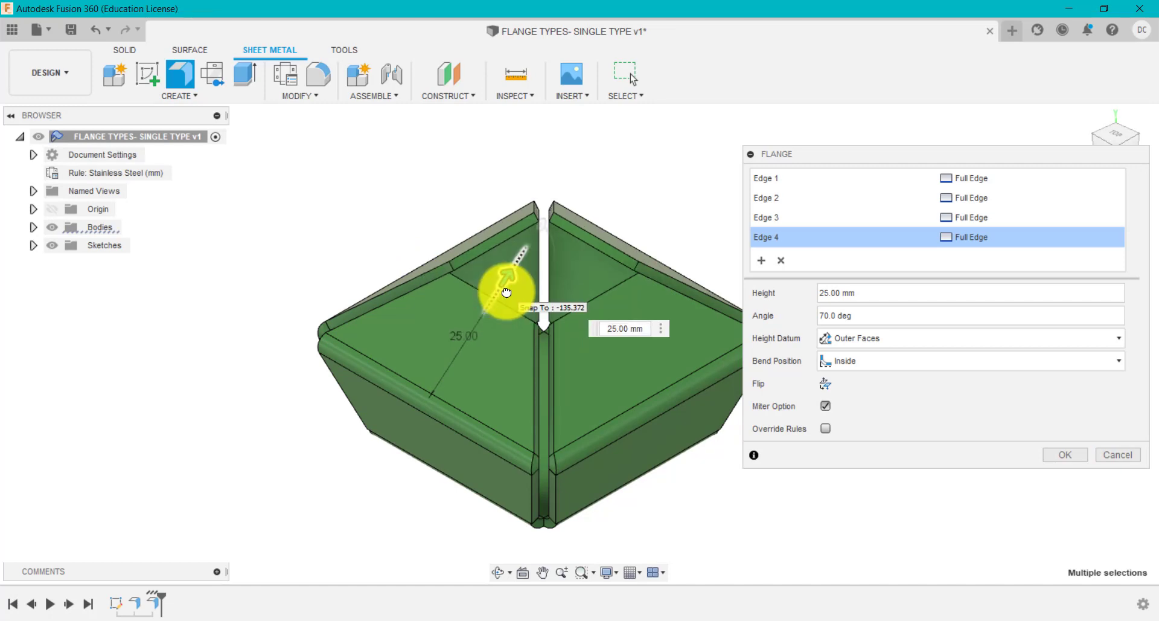
pyautogui.click(1063, 456)
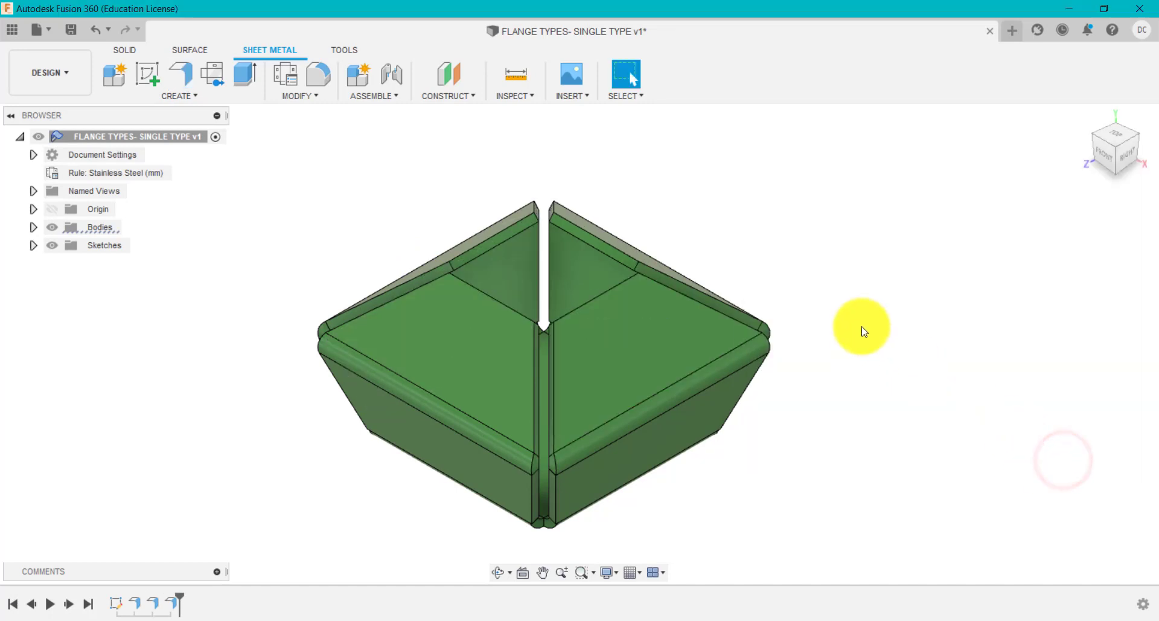
# - Start a Full Edge flange on the four inner edges of the inward-slanting walls and pull it to a height of 15 mm
pyautogui.keyDown('shift'); pyautogui.moveTo(861, 326); pyautogui.dragTo(515, 419, button='middle'); pyautogui.keyUp('shift')
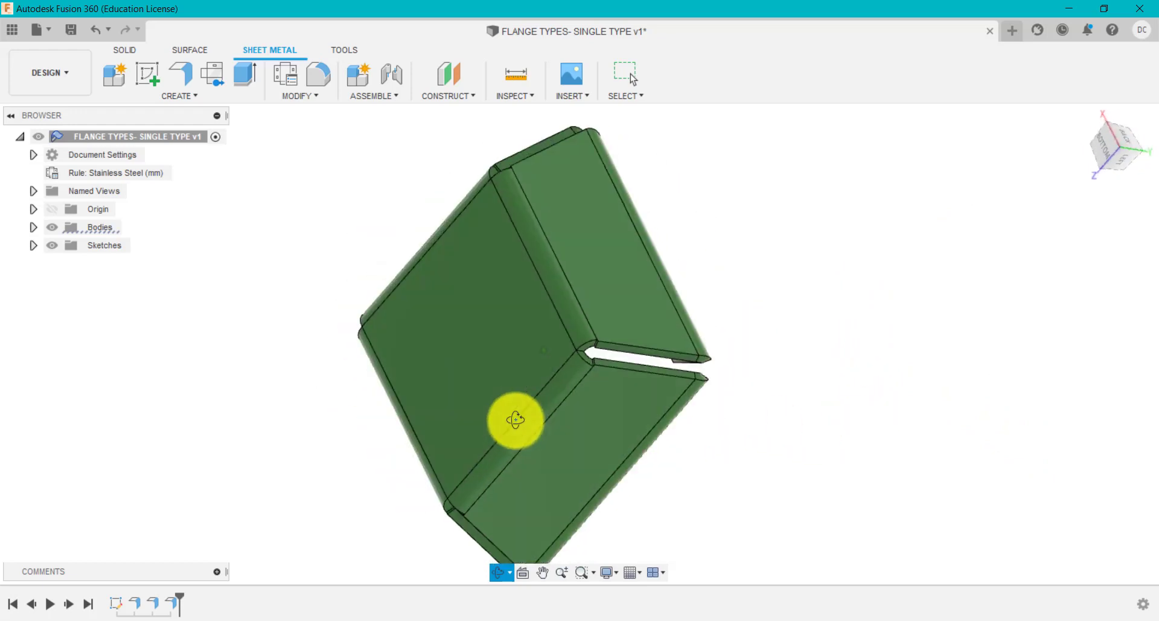
pyautogui.click(1085, 116)
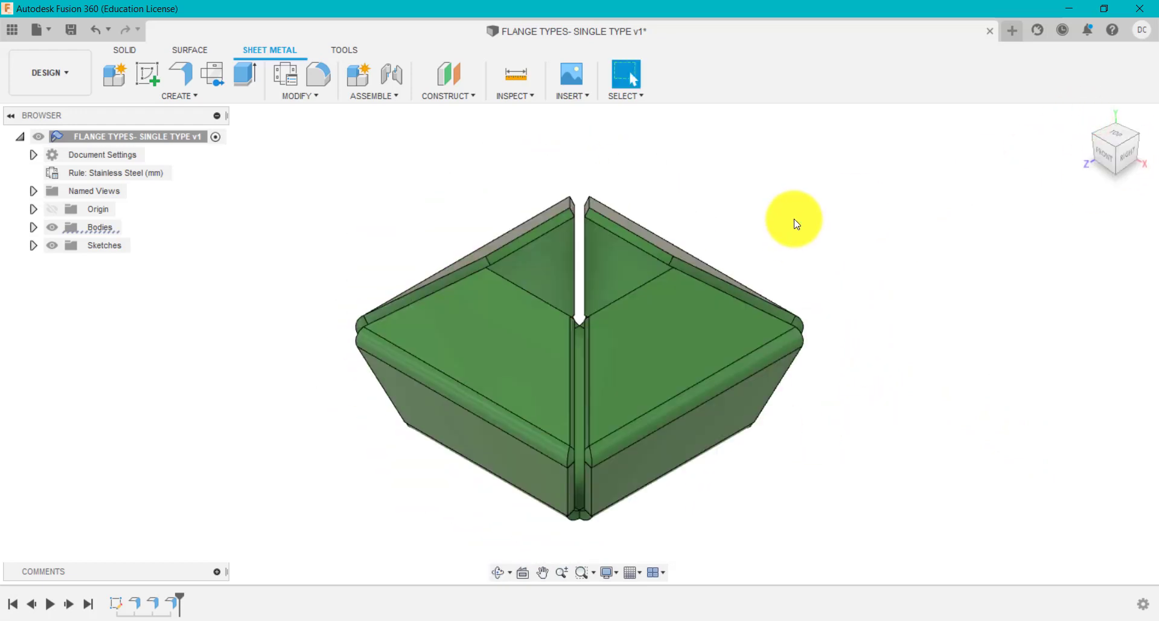
pyautogui.click(188, 77)
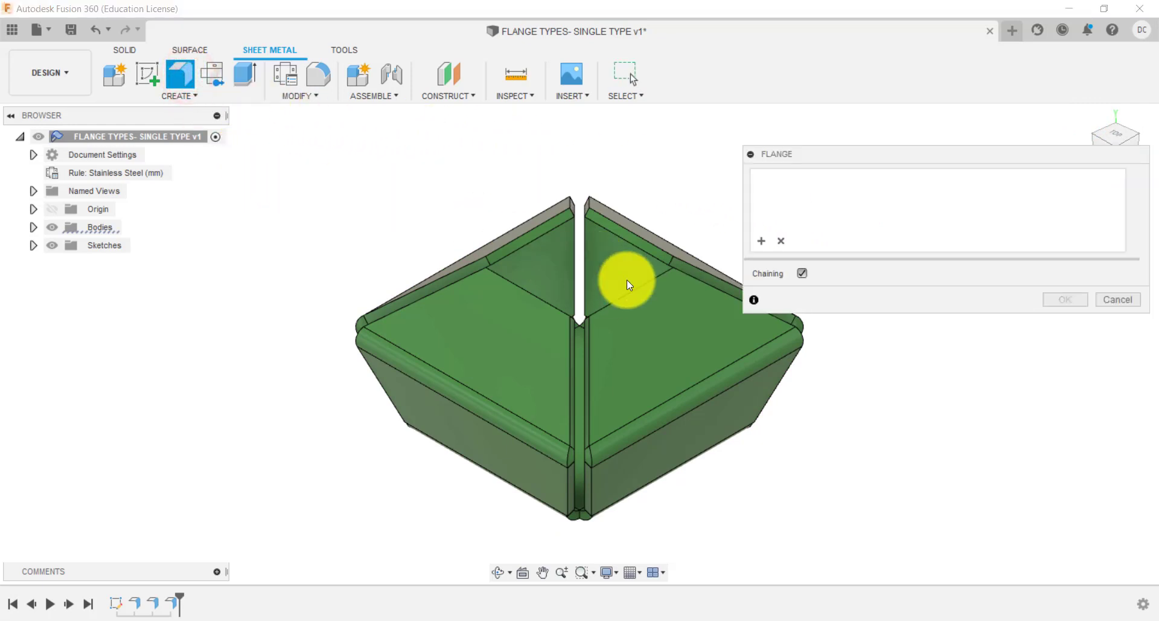
pyautogui.click(626, 299)
pyautogui.click(567, 311)
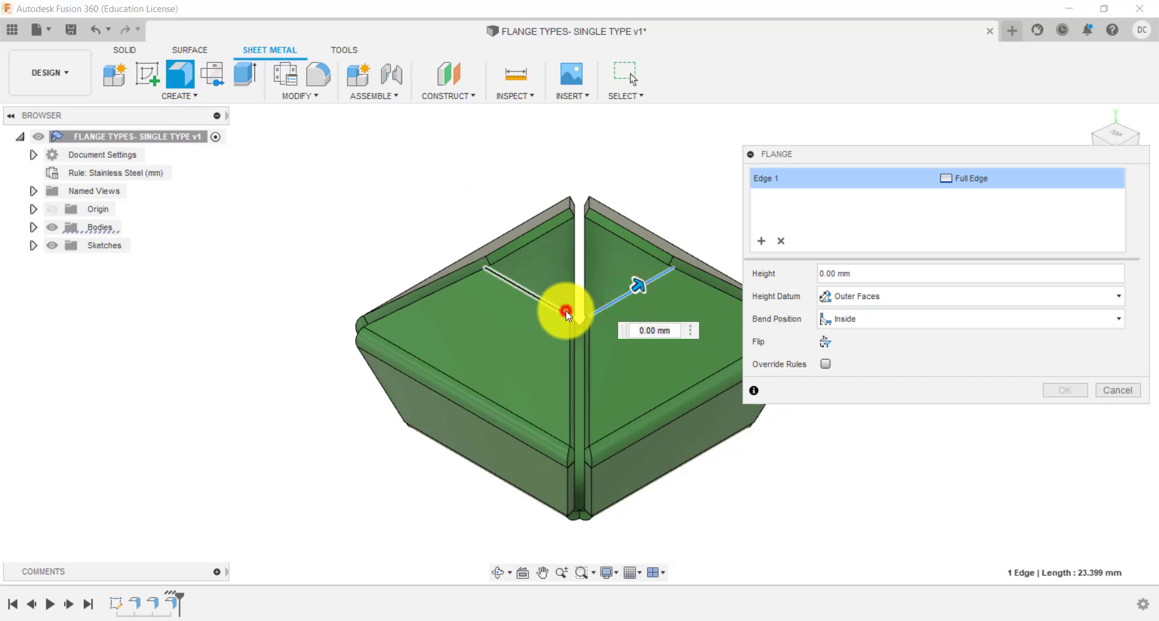
pyautogui.click(526, 229)
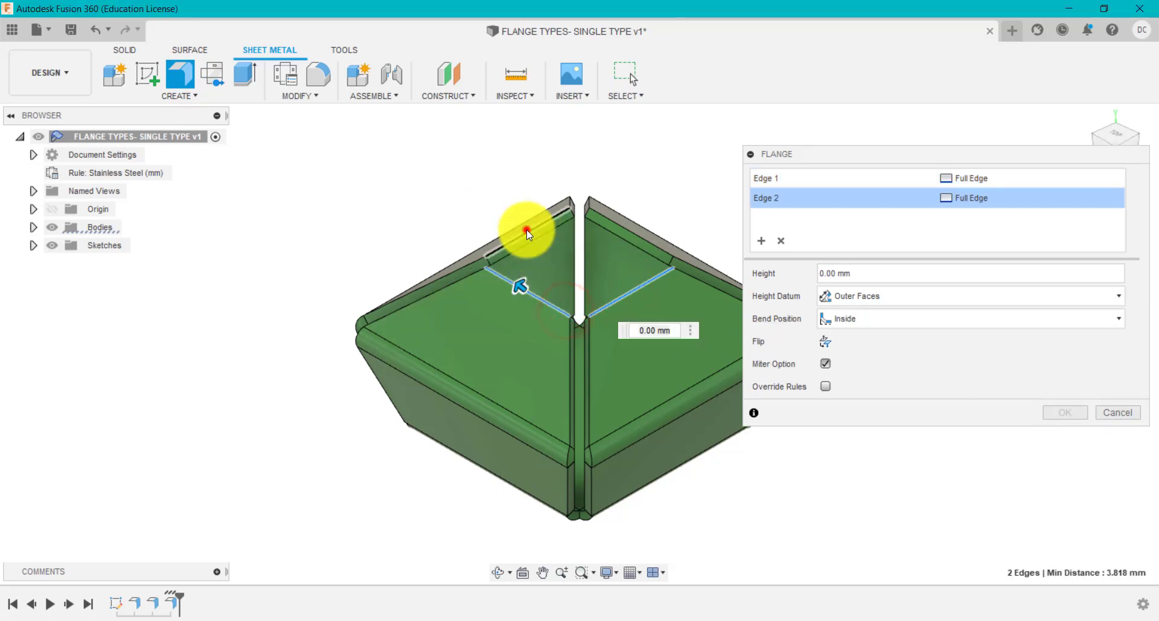
pyautogui.click(613, 222)
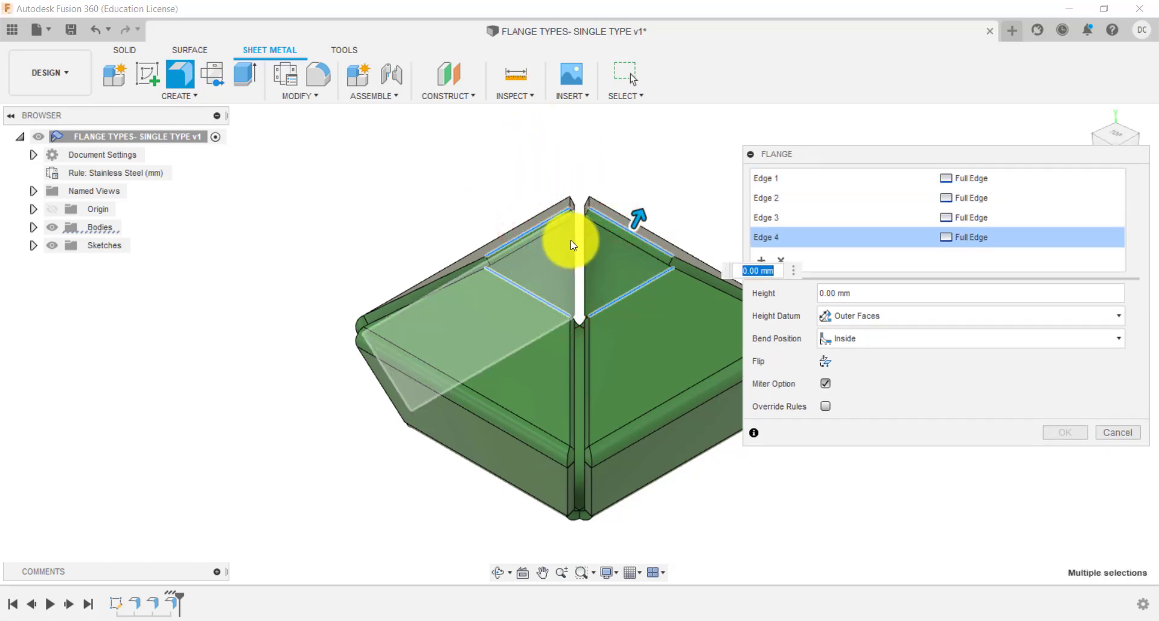
pyautogui.moveTo(637, 217); pyautogui.dragTo(672, 152)
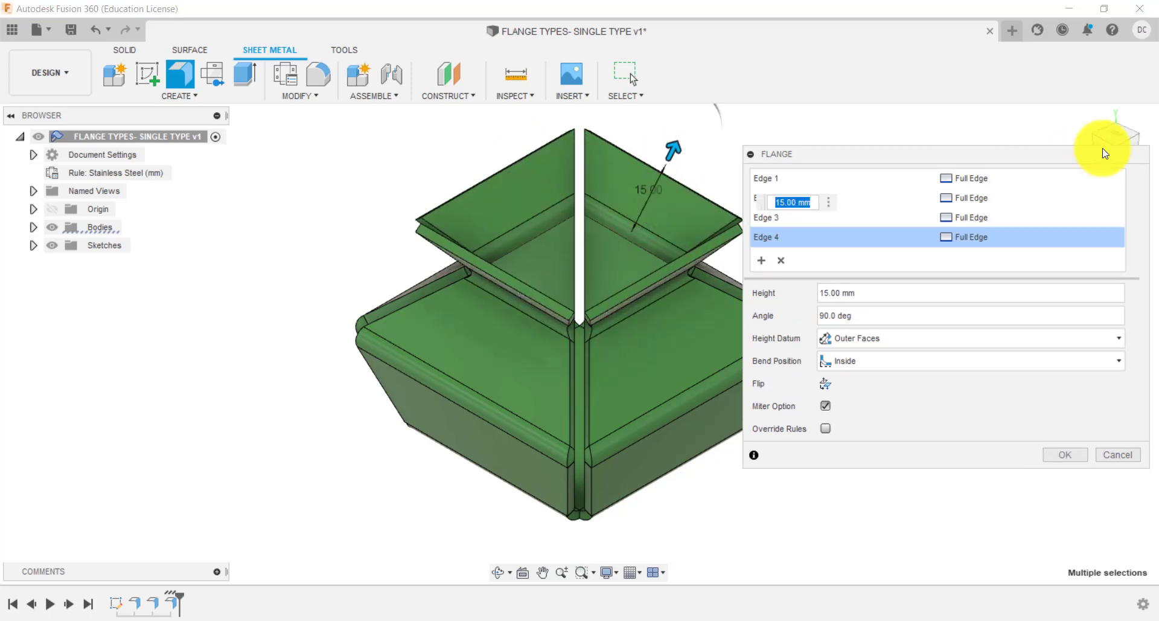
# - Set the new four-edge flange's angle to 140 degrees so its rim lies flat in side view
pyautogui.moveTo(1099, 157); pyautogui.dragTo(396, 176)
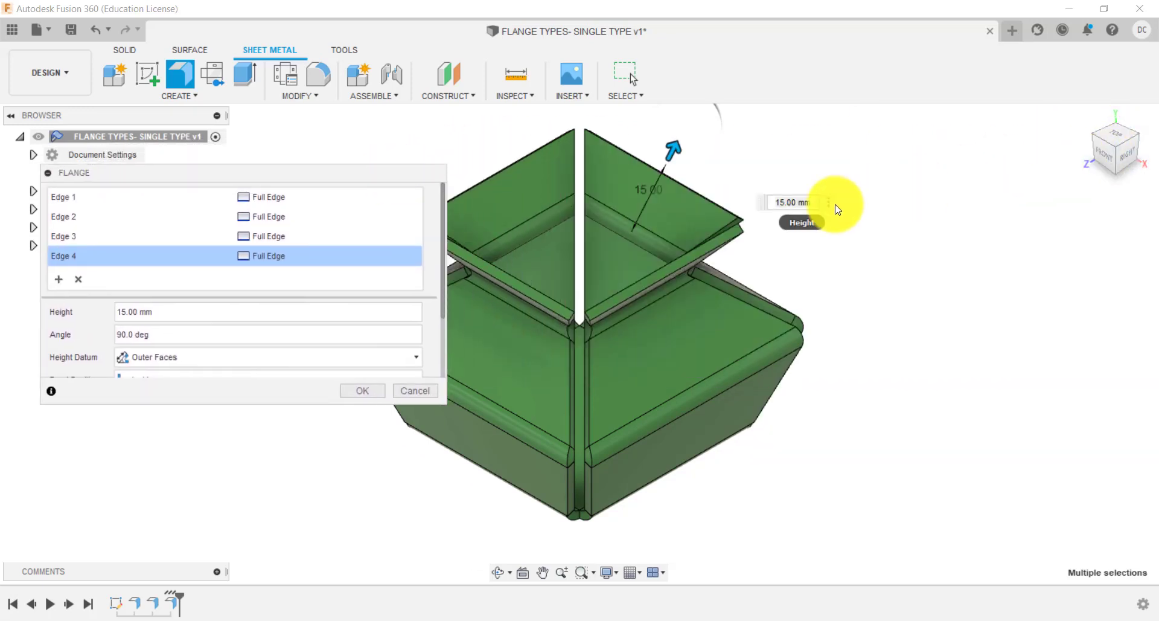
pyautogui.click(917, 193)
pyautogui.scroll(-5, 881, 197)
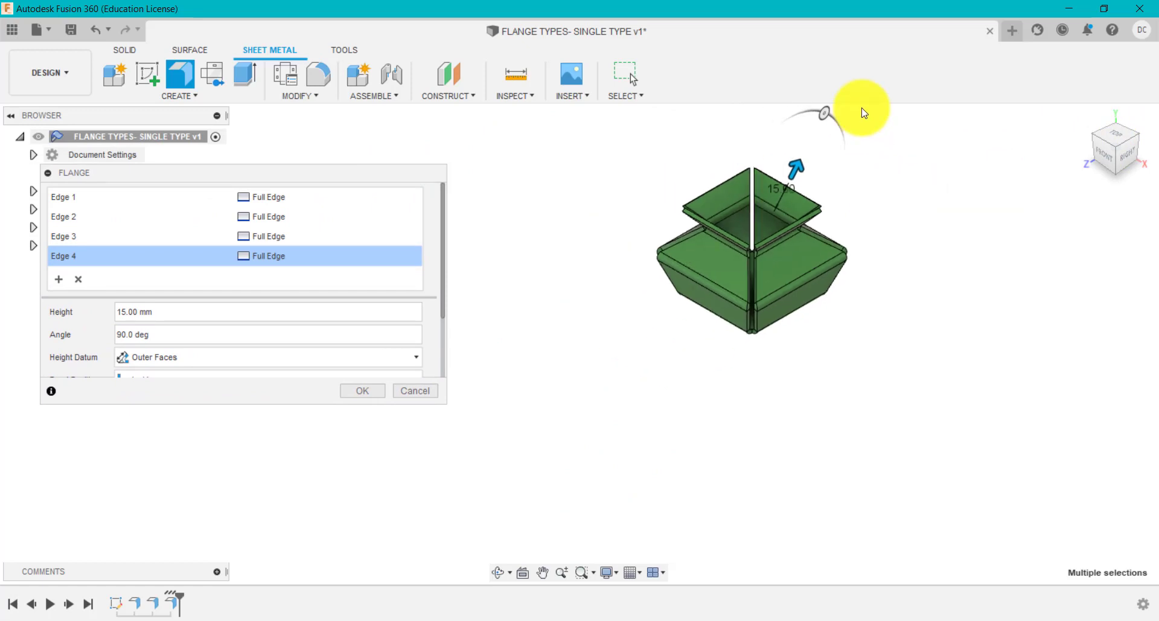
pyautogui.scroll(4, 863, 108)
pyautogui.moveTo(762, 181); pyautogui.dragTo(1155, 208)
pyautogui.click(1123, 158)
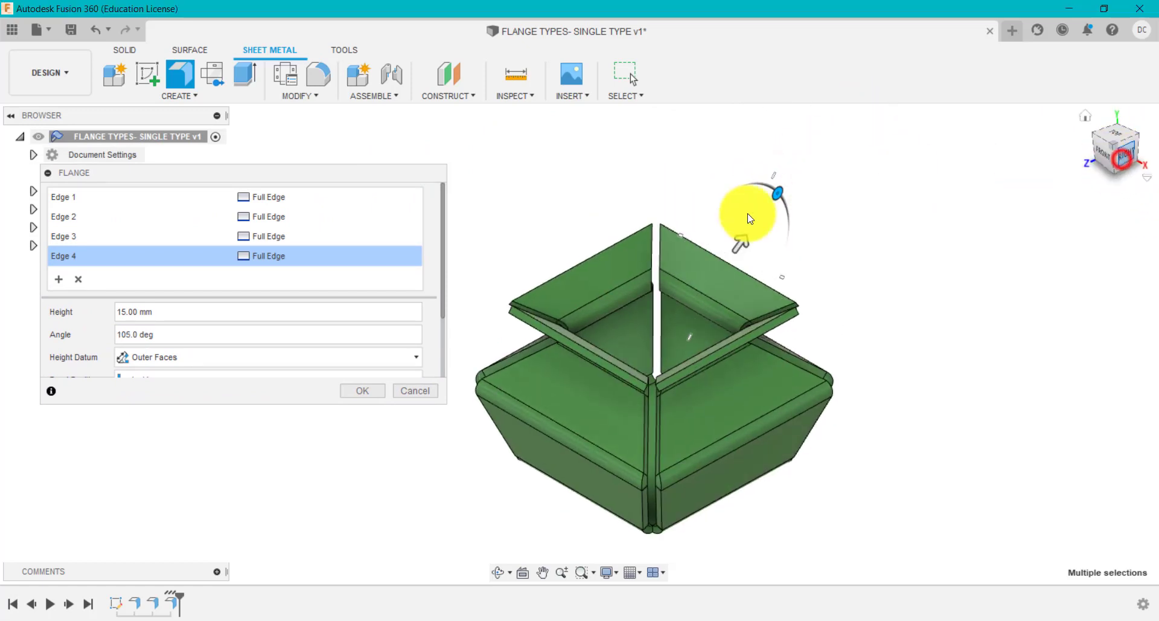
pyautogui.moveTo(785, 226); pyautogui.dragTo(801, 266)
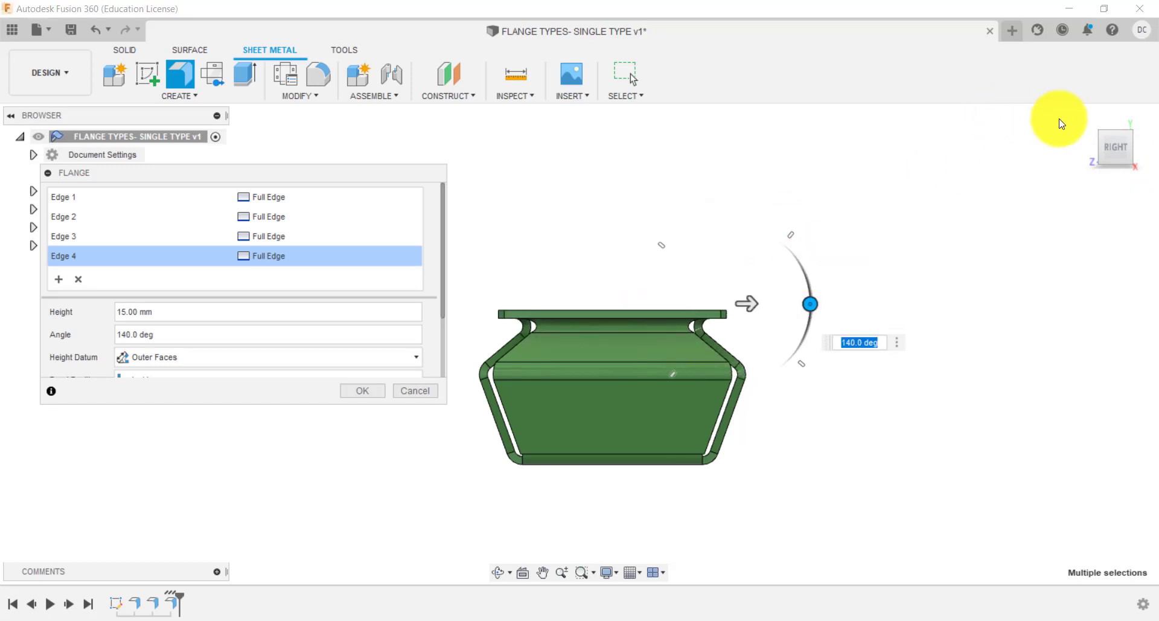
# - Increase the outward rim flange's height to 20 mm and complete the flange
pyautogui.click(1082, 118)
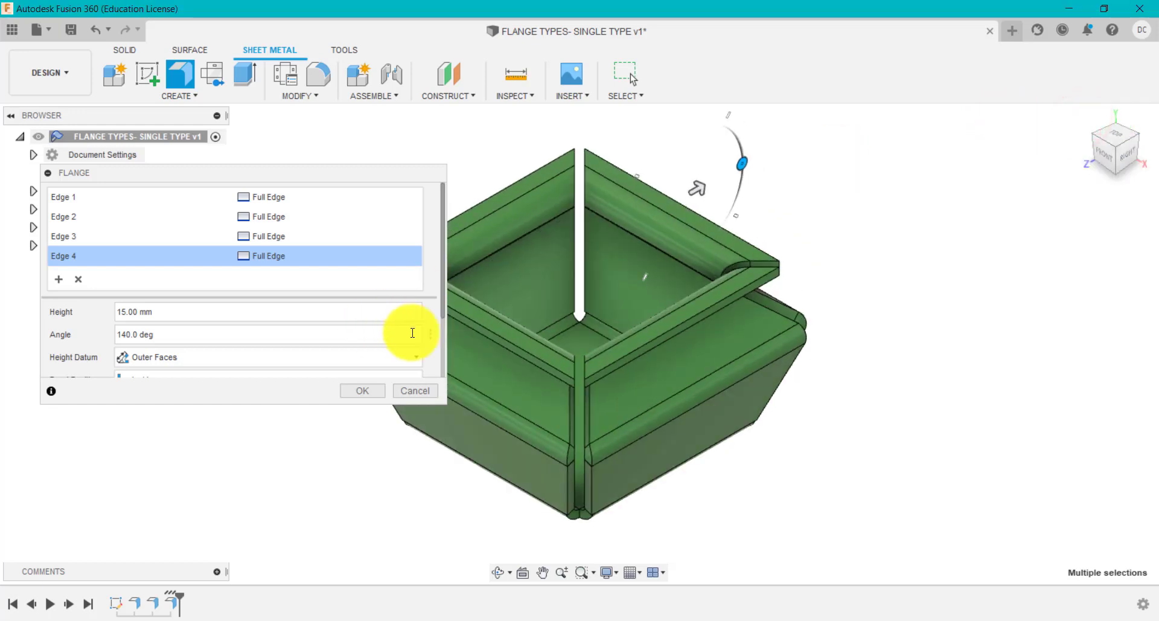
pyautogui.moveTo(704, 193); pyautogui.dragTo(712, 189)
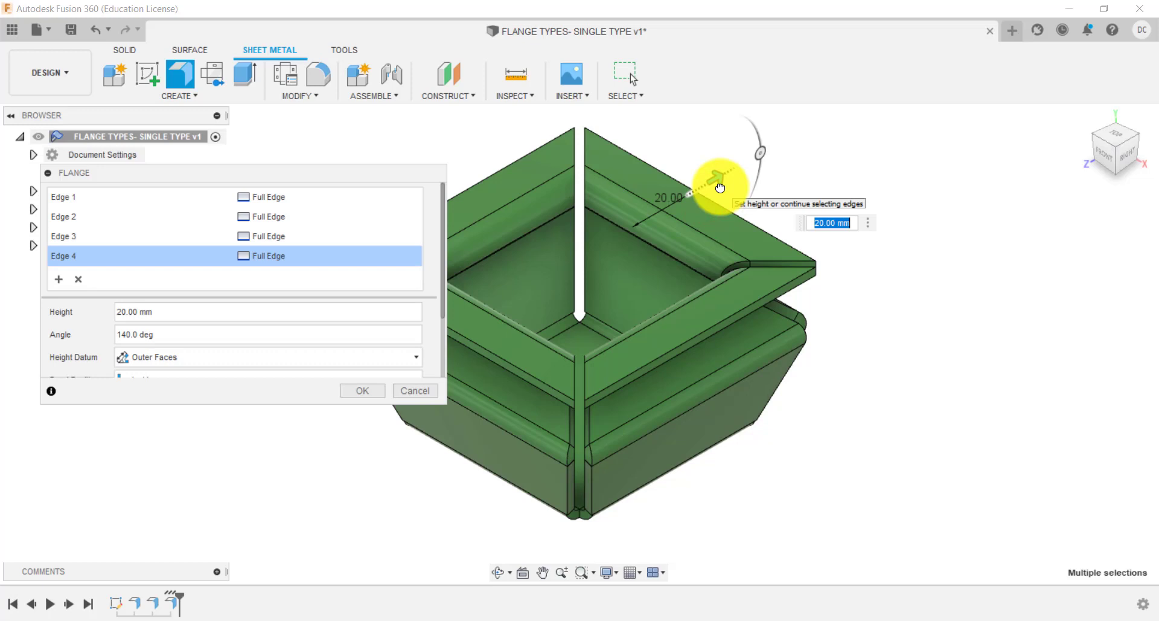
pyautogui.click(359, 390)
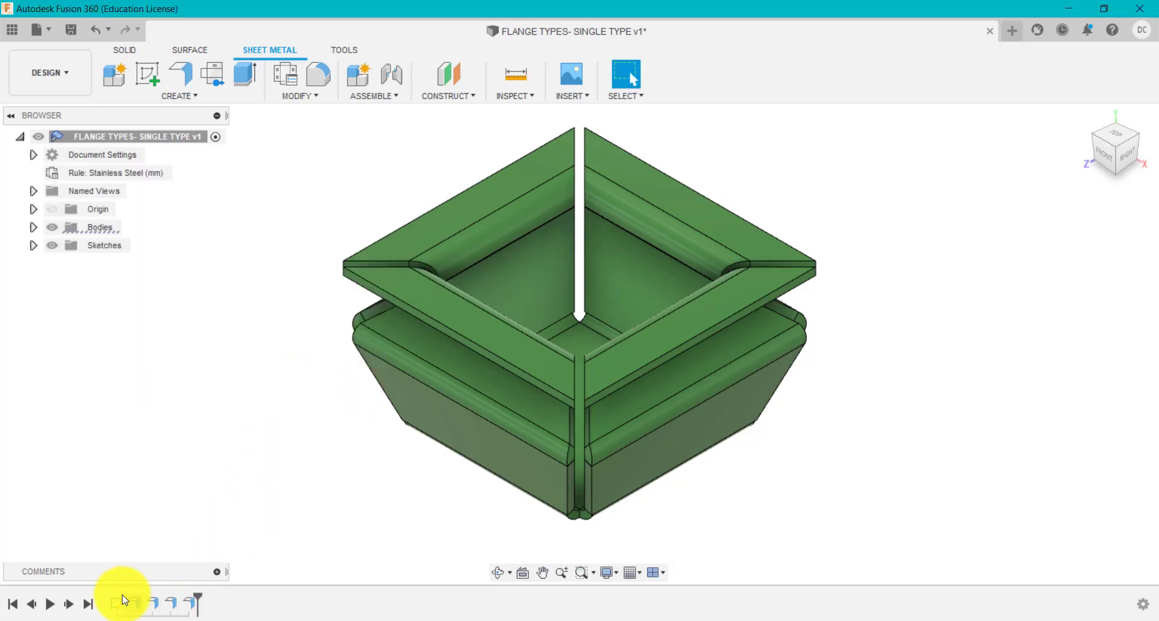
# - Create a flat pattern of the folded part, using the inside face of the square base as the stationary face
pyautogui.scroll(-3, 311, 323)
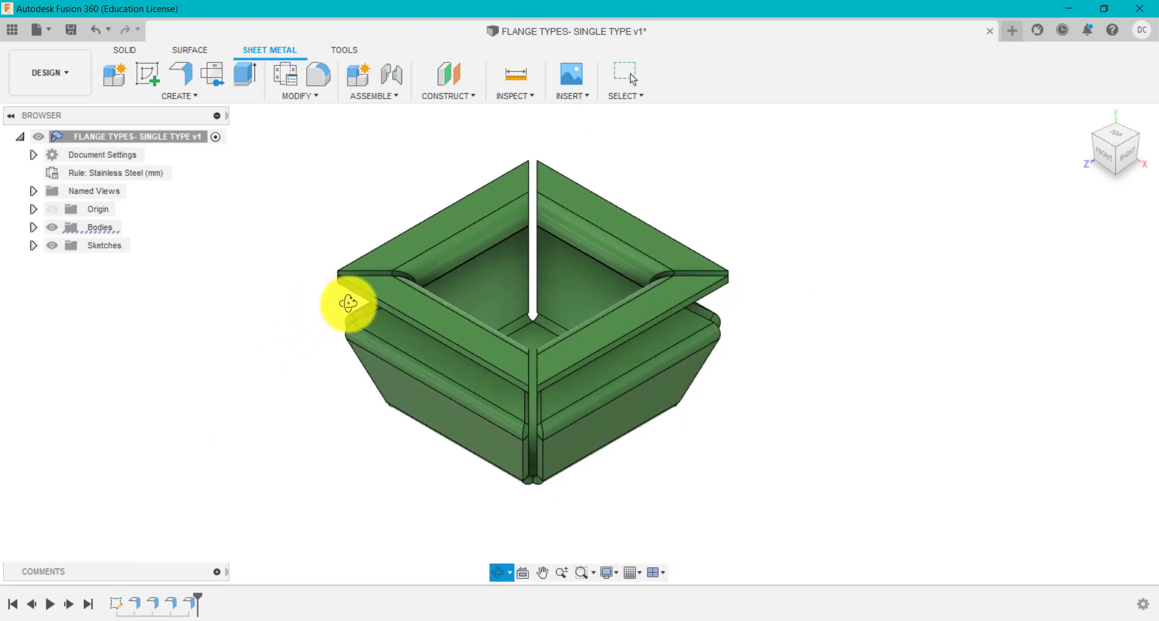
pyautogui.keyDown('shift'); pyautogui.moveTo(348, 303); pyautogui.dragTo(662, 289, button='middle'); pyautogui.keyUp('shift')
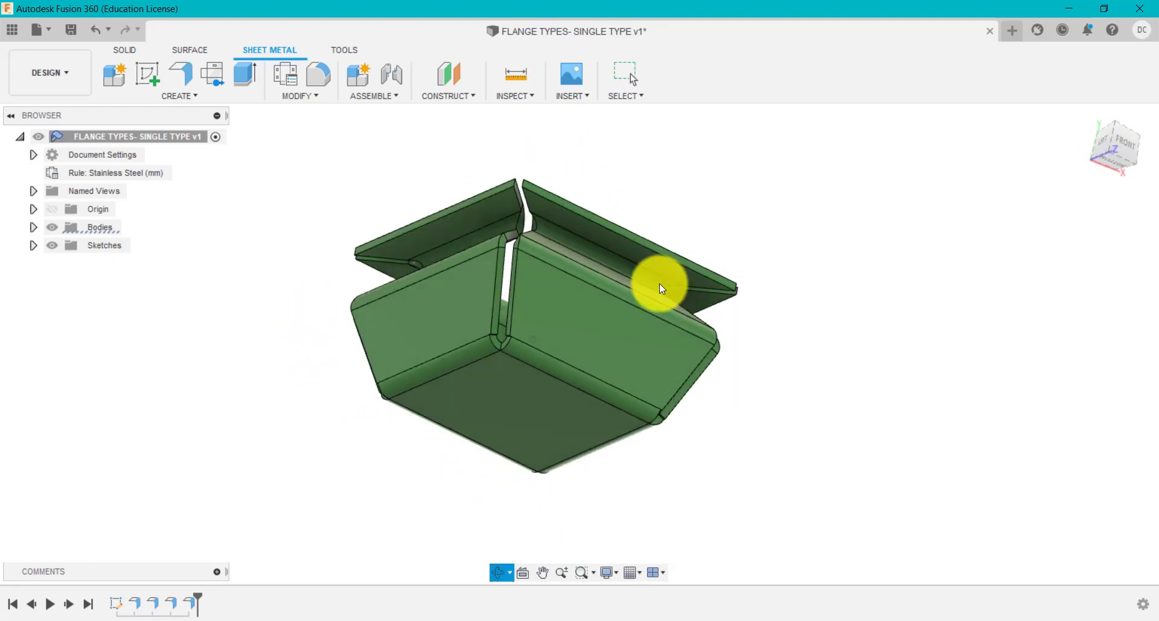
pyautogui.click(1080, 120)
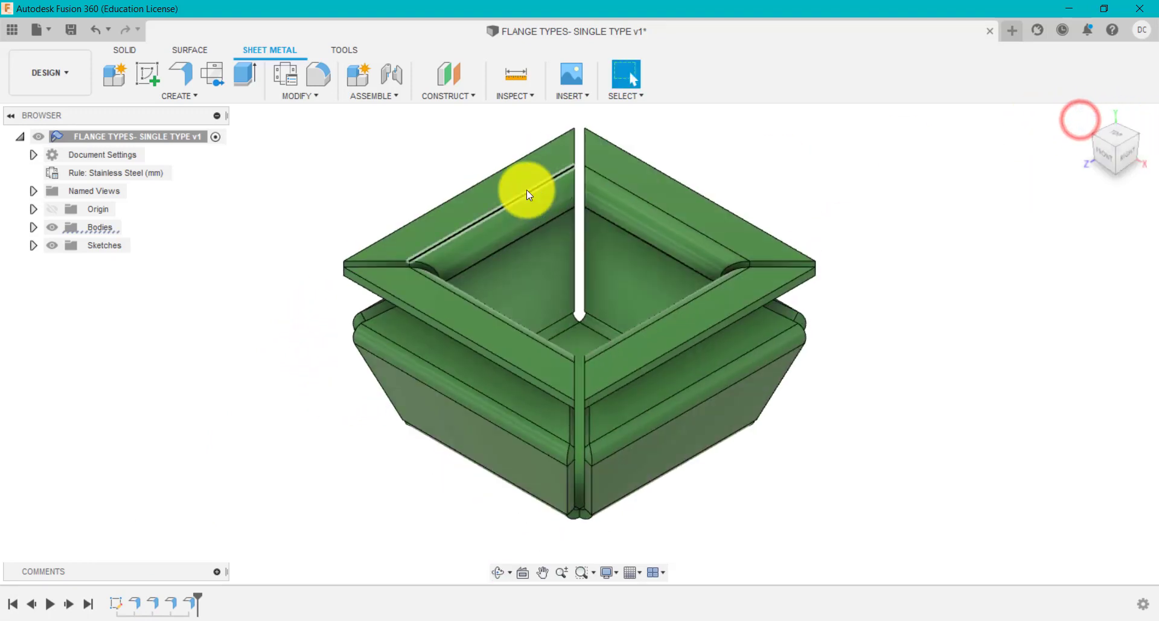
pyautogui.click(213, 75)
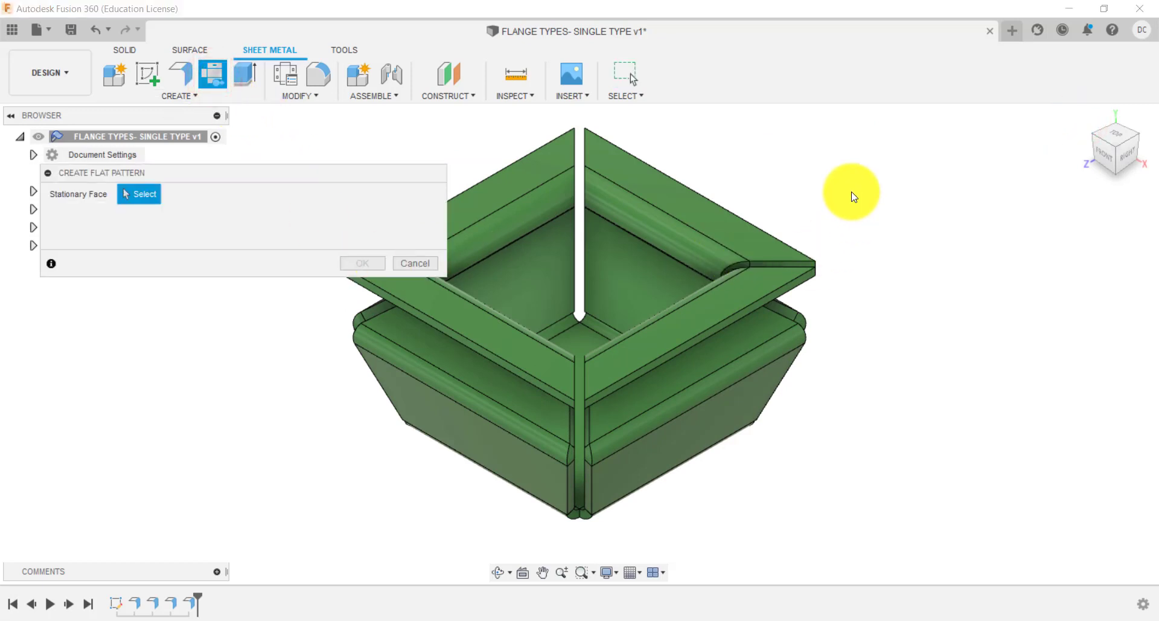
pyautogui.keyDown('shift'); pyautogui.moveTo(851, 192); pyautogui.dragTo(851, 240, button='middle'); pyautogui.keyUp('shift')
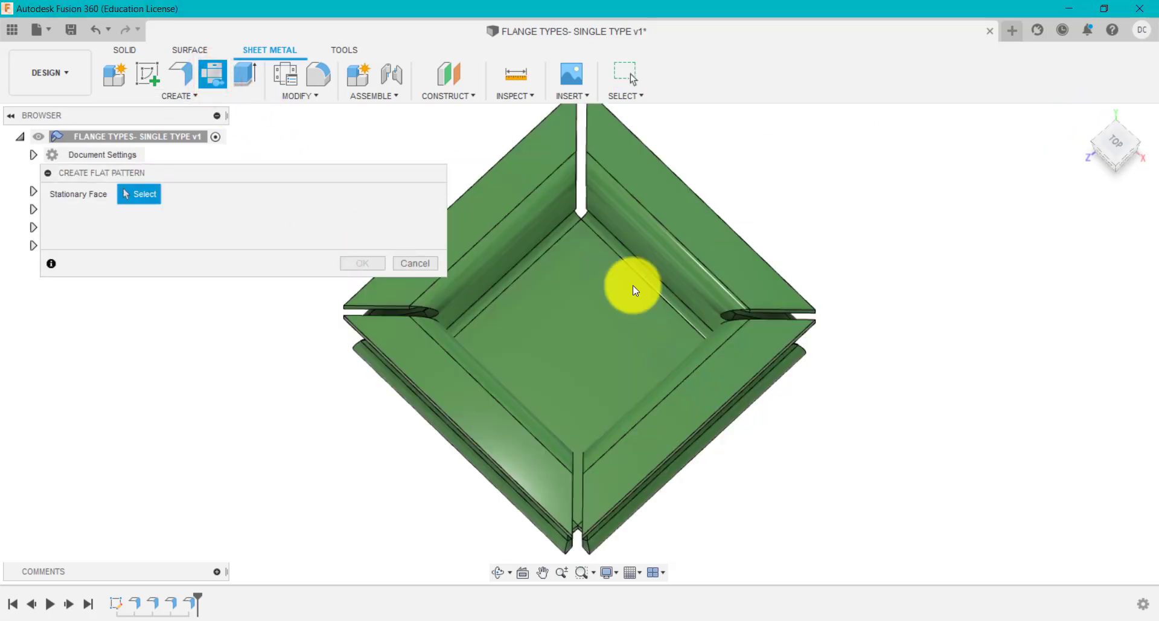
pyautogui.click(598, 323)
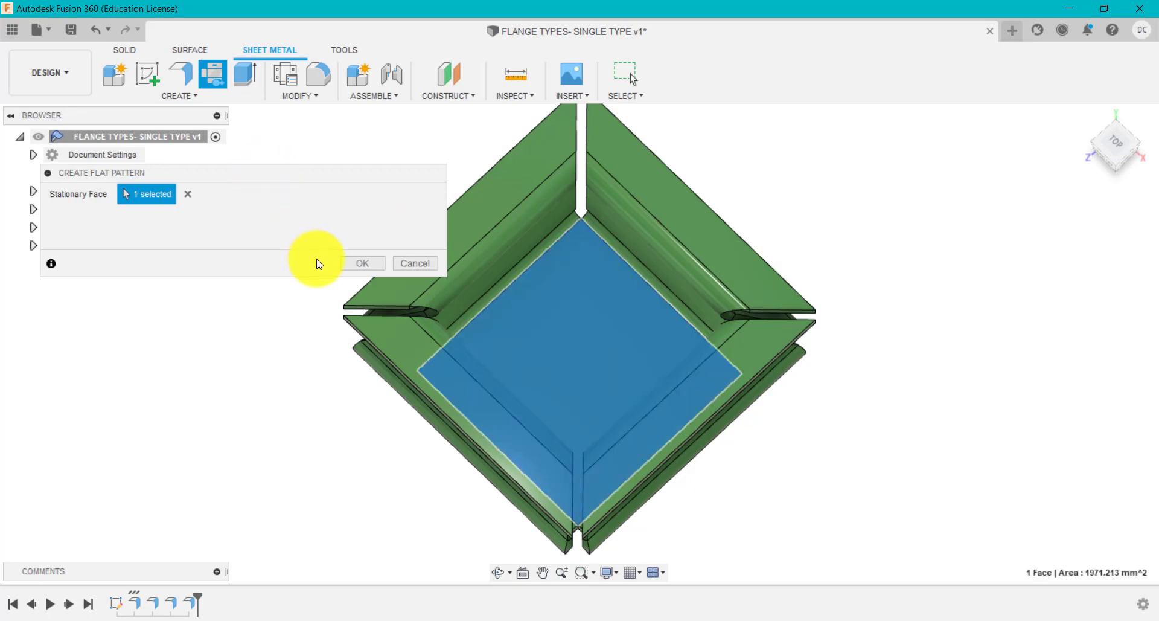
pyautogui.click(362, 263)
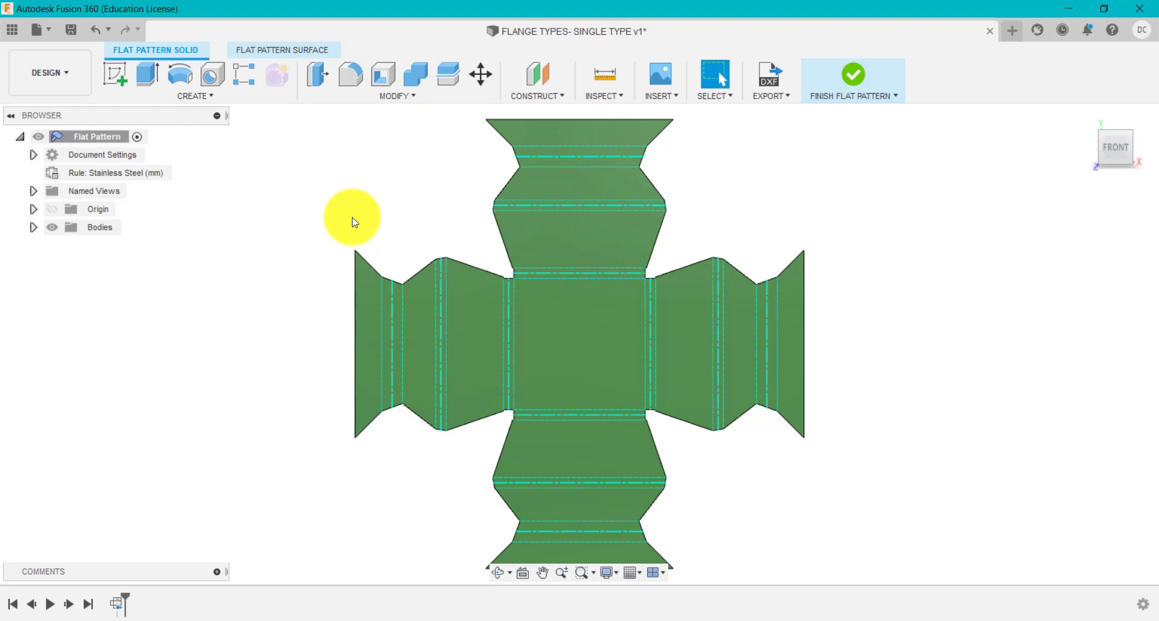
# - Check the flat pattern's export options, finish the flat pattern and return to the folded model in its home view
pyautogui.click(773, 98)
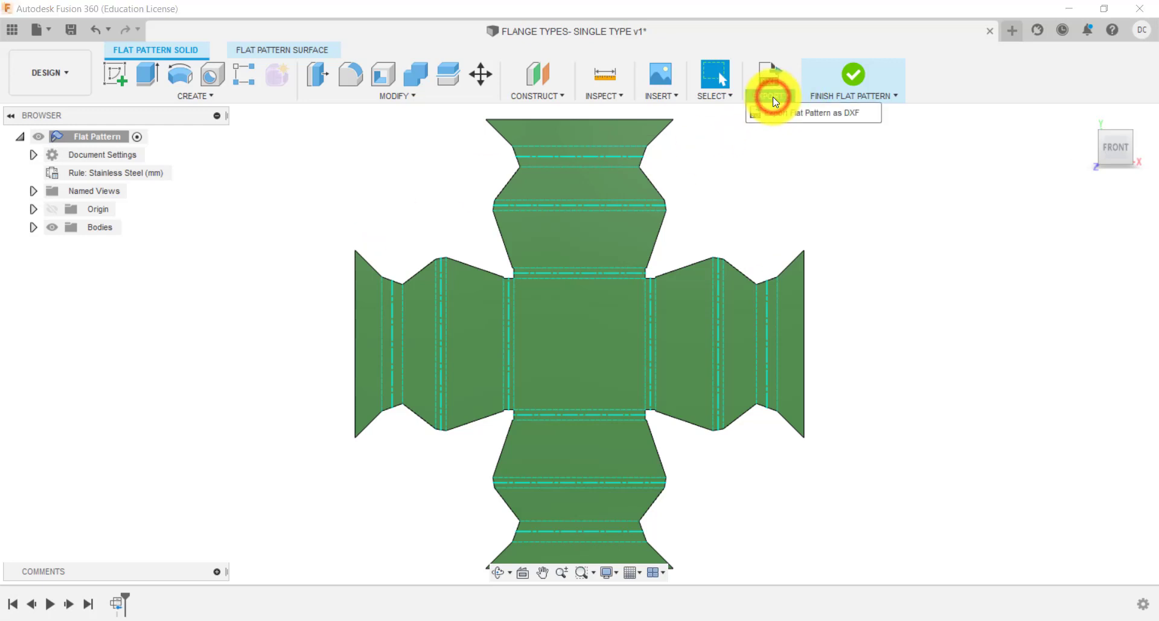
pyautogui.click(854, 74)
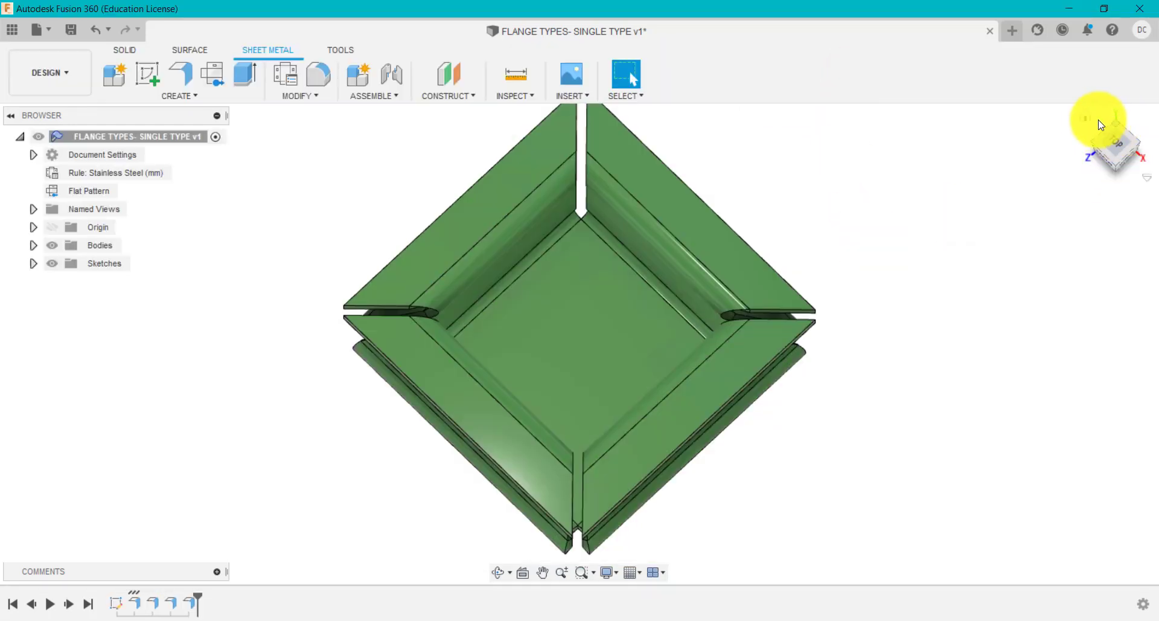
pyautogui.click(1088, 119)
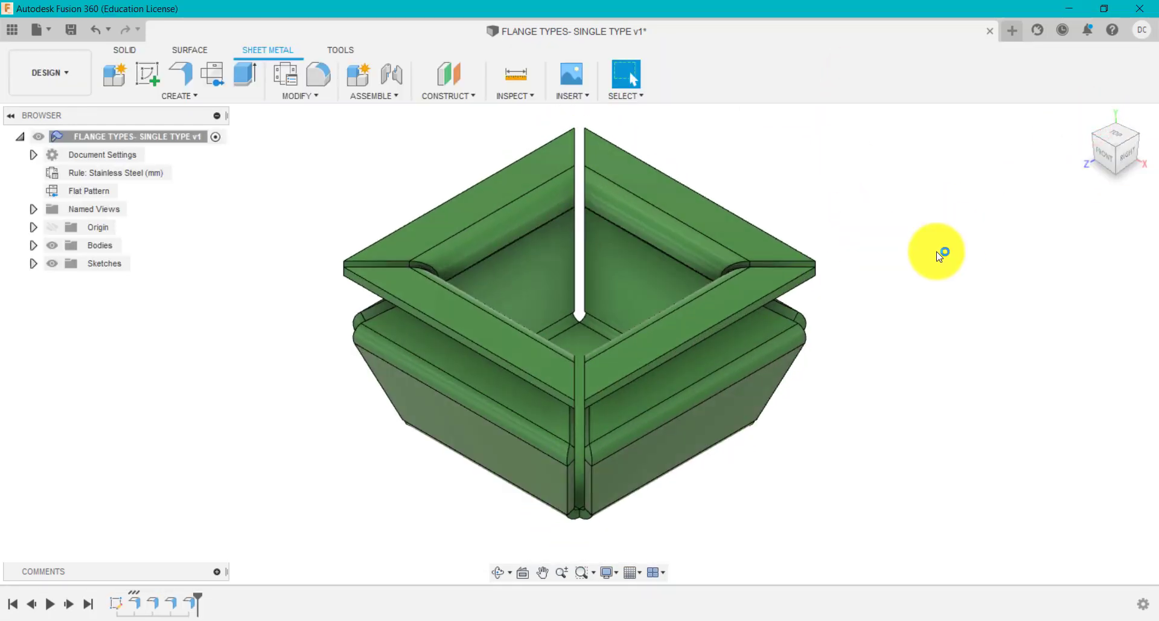